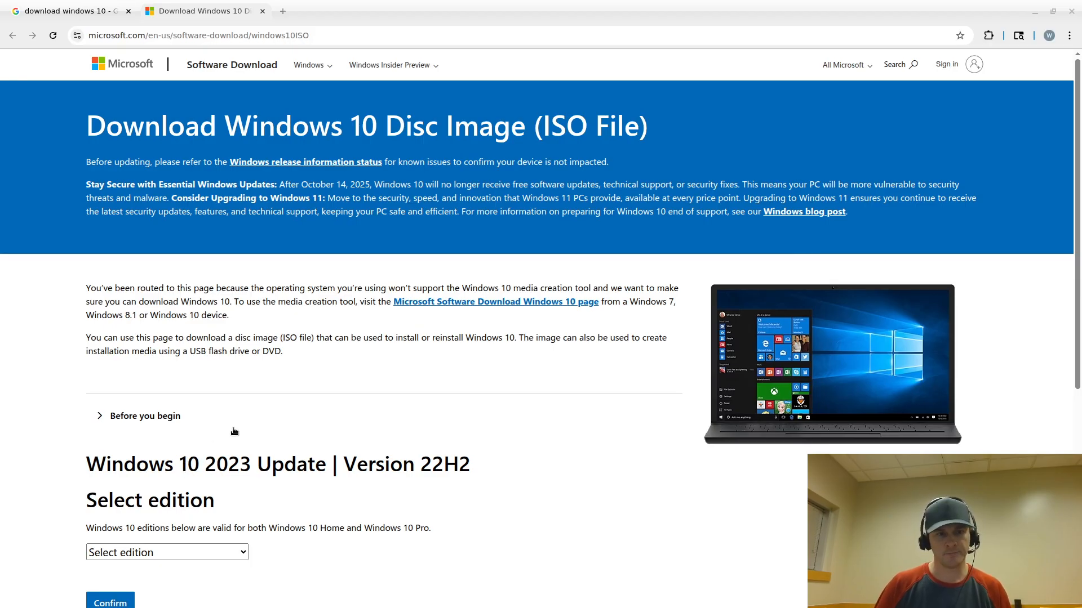
Return to the Google results for 'download windows 10' and read the first result's description
left_click(72, 12)
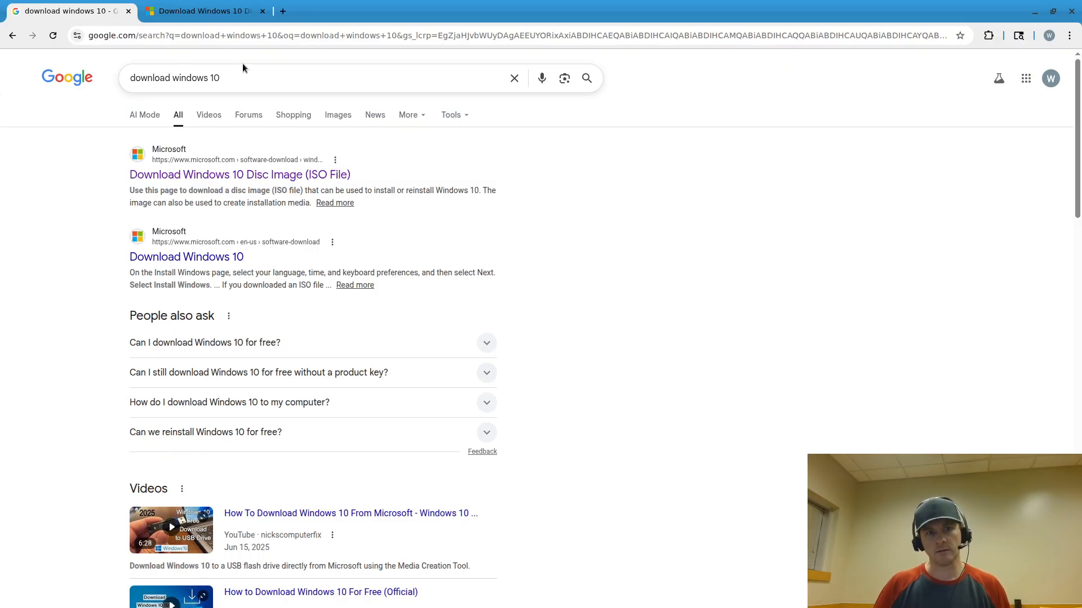
left_click(237, 78)
left_click(742, 161)
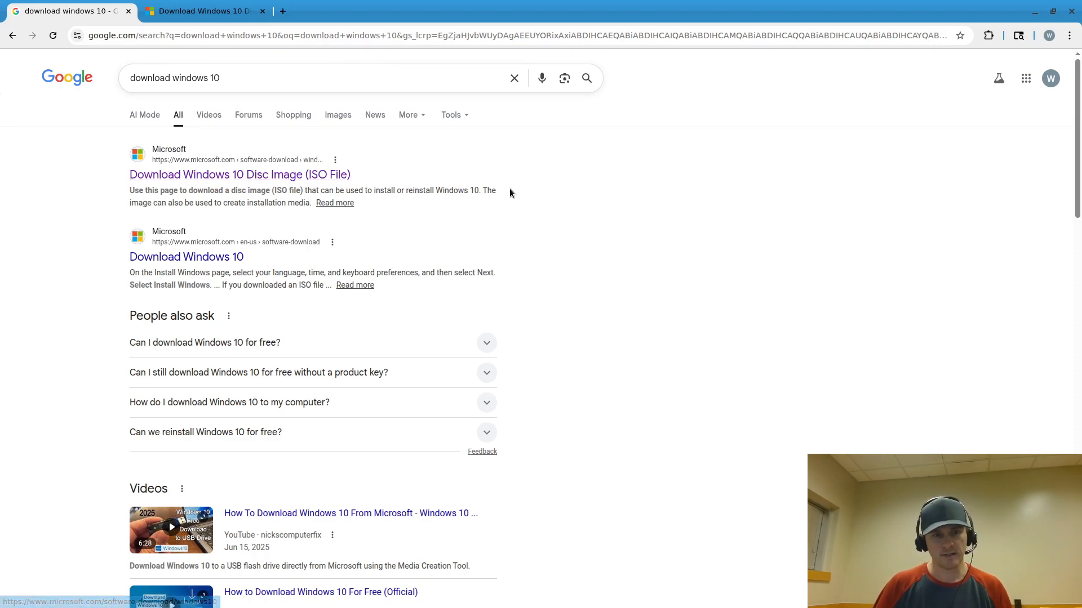
double_click(450, 191)
double_click(474, 191)
double_click(488, 190)
left_click(488, 191)
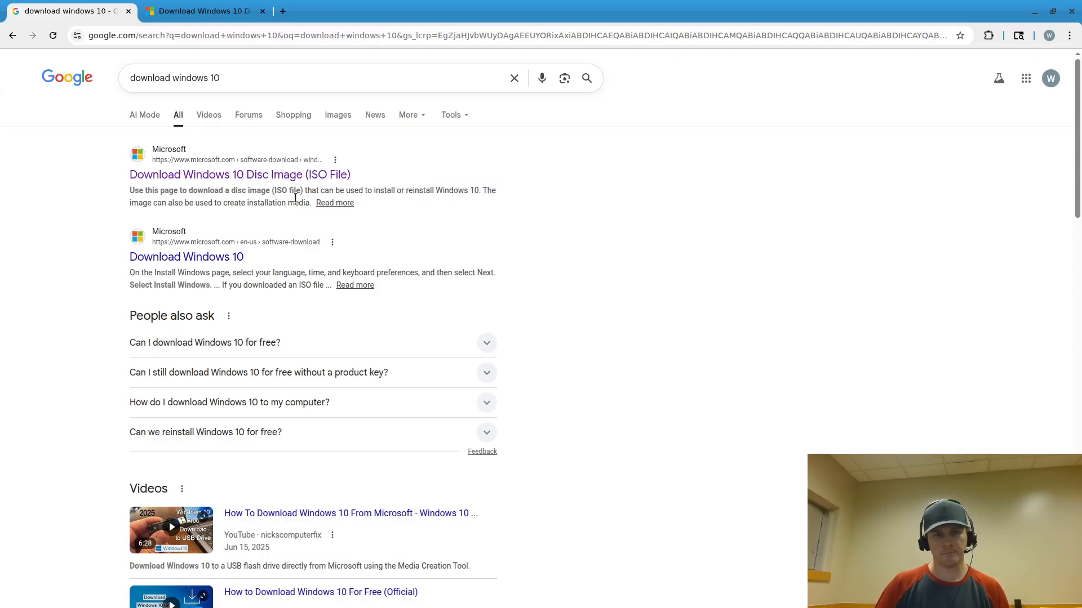
double_click(202, 202)
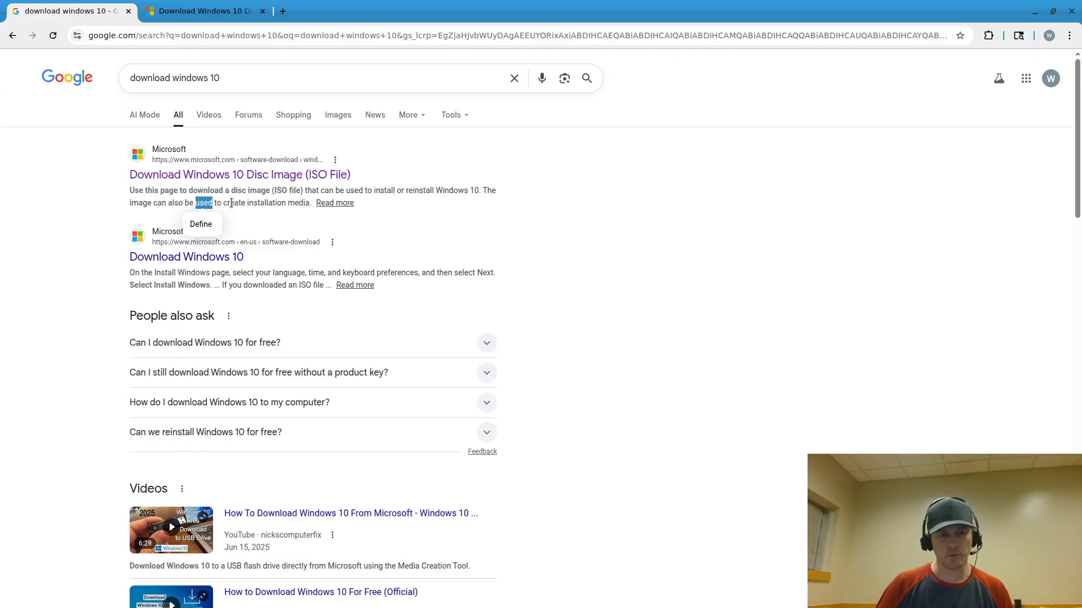
left_click(233, 203)
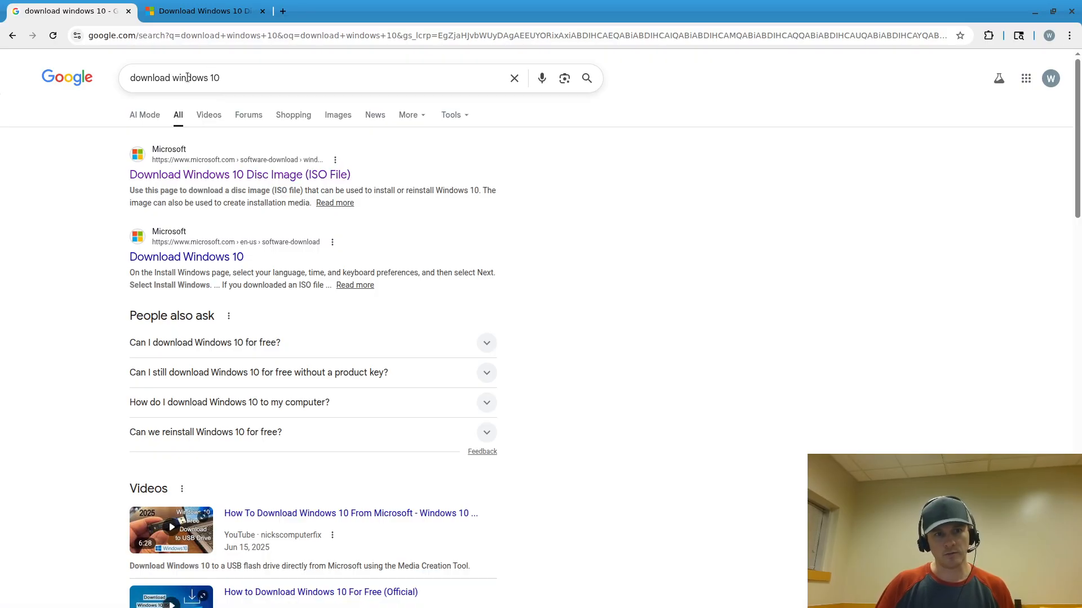
On the Microsoft ISO page, select and confirm Windows 10 (multi-edition ISO)
left_click(187, 14)
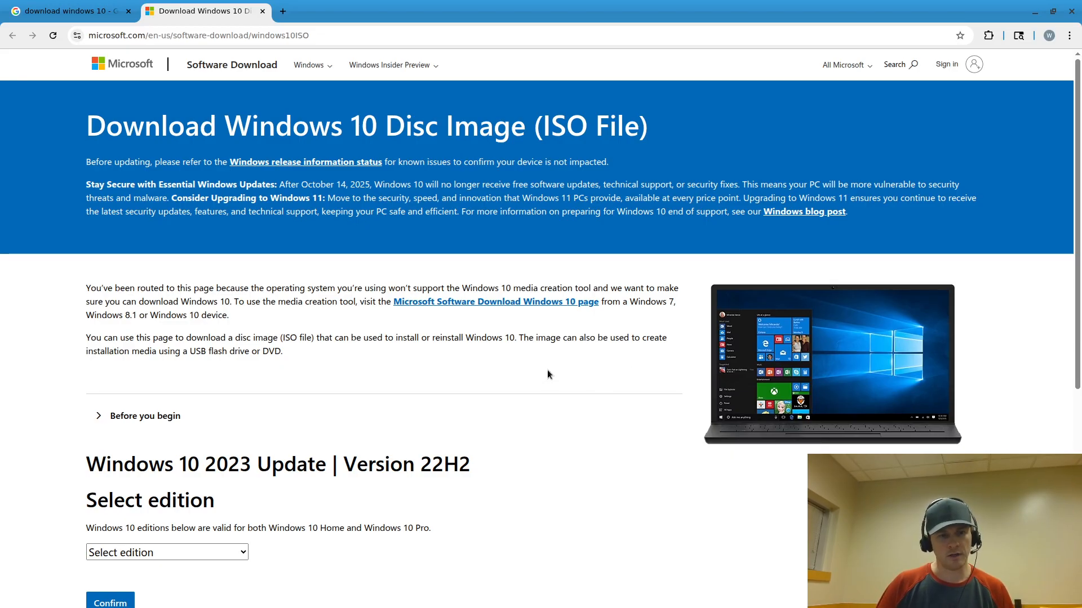
scroll(518, 376, "down", 3)
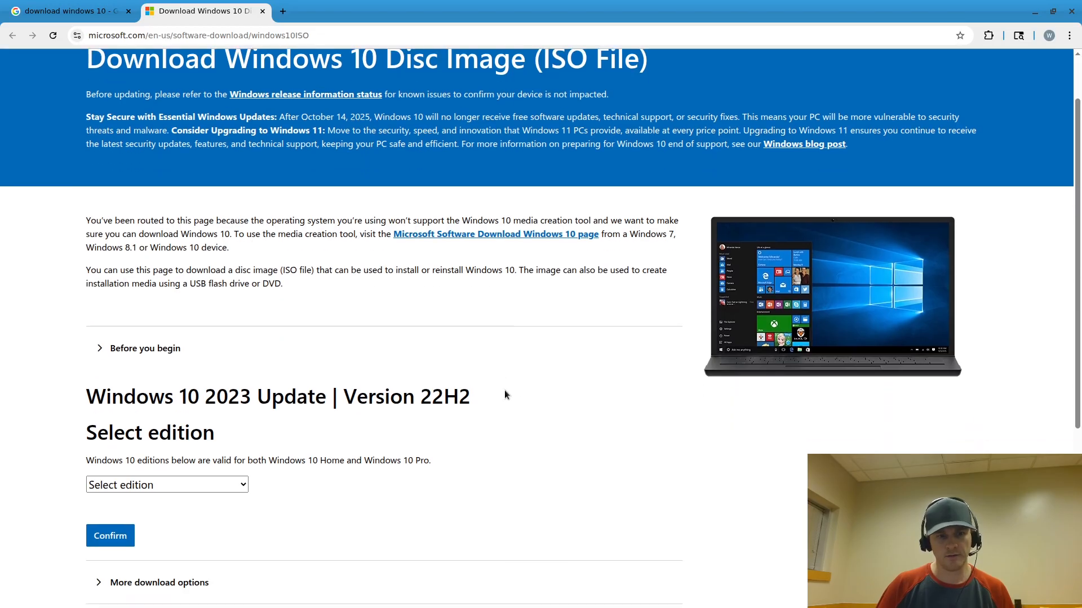
scroll(519, 377, "up", 1)
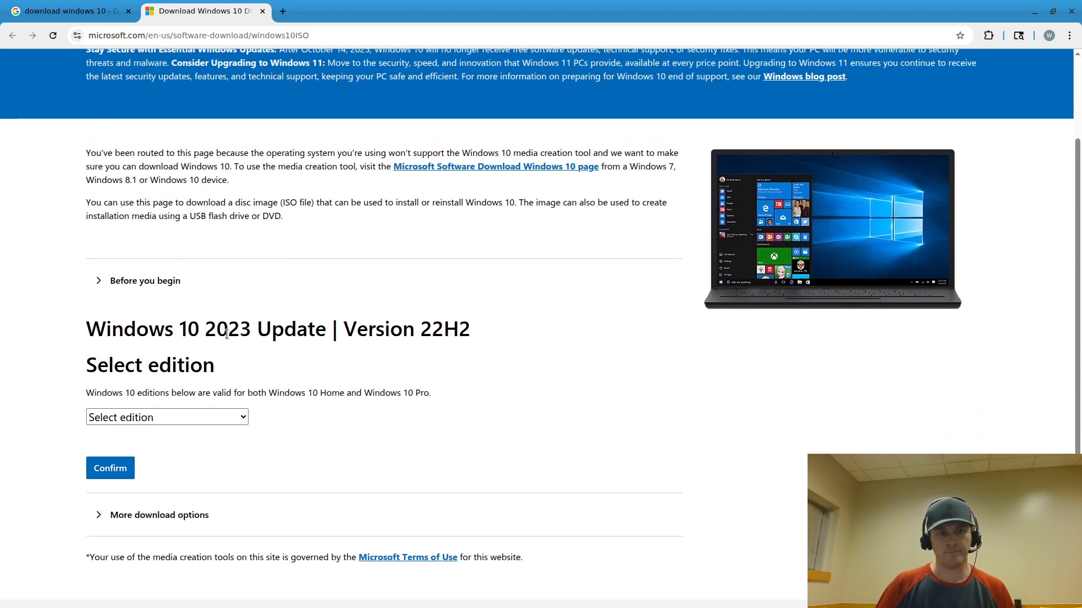
left_click(217, 416)
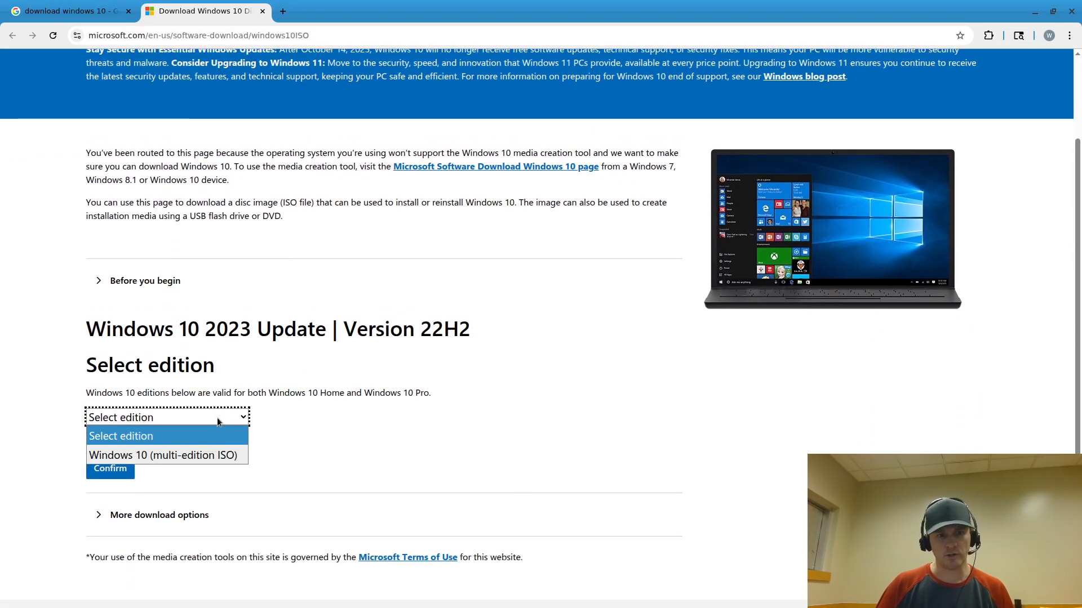
left_click(225, 457)
scroll(282, 435, "down", 1)
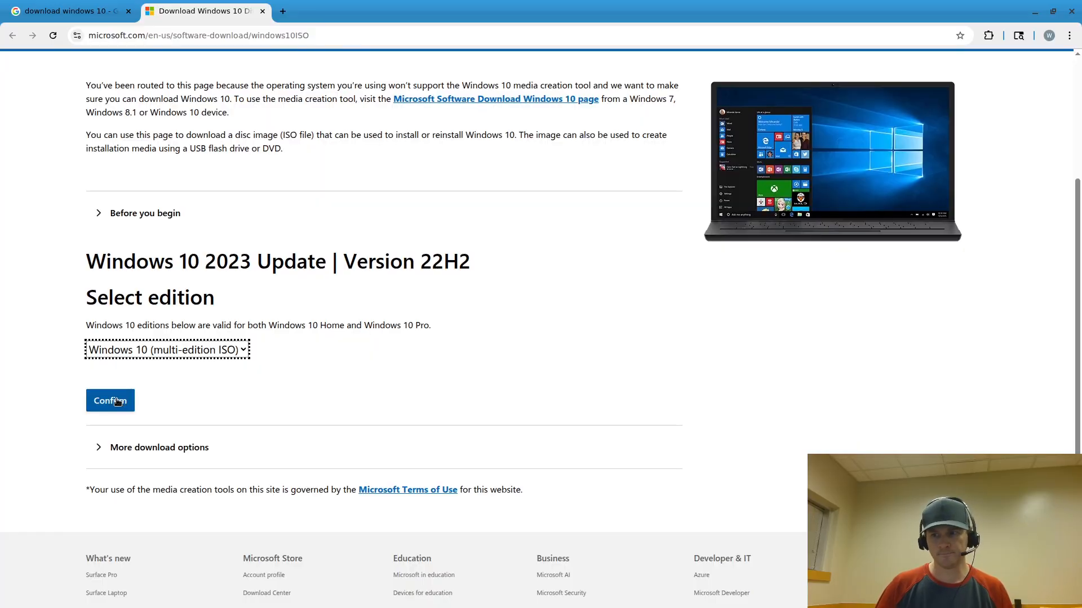
left_click(117, 401)
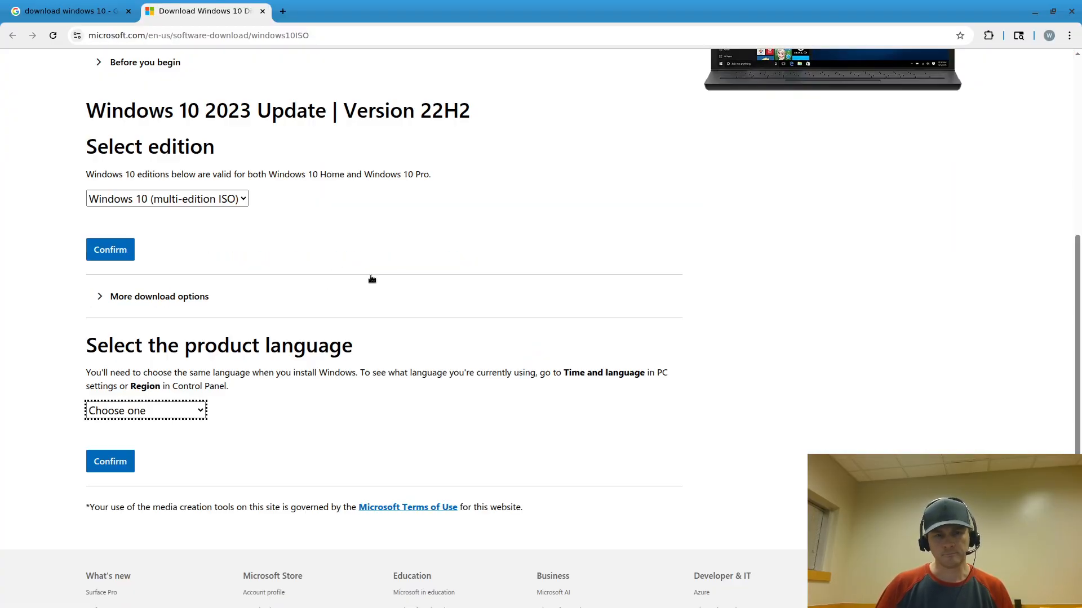
Browse the product language list without picking a language yet
left_click(173, 411)
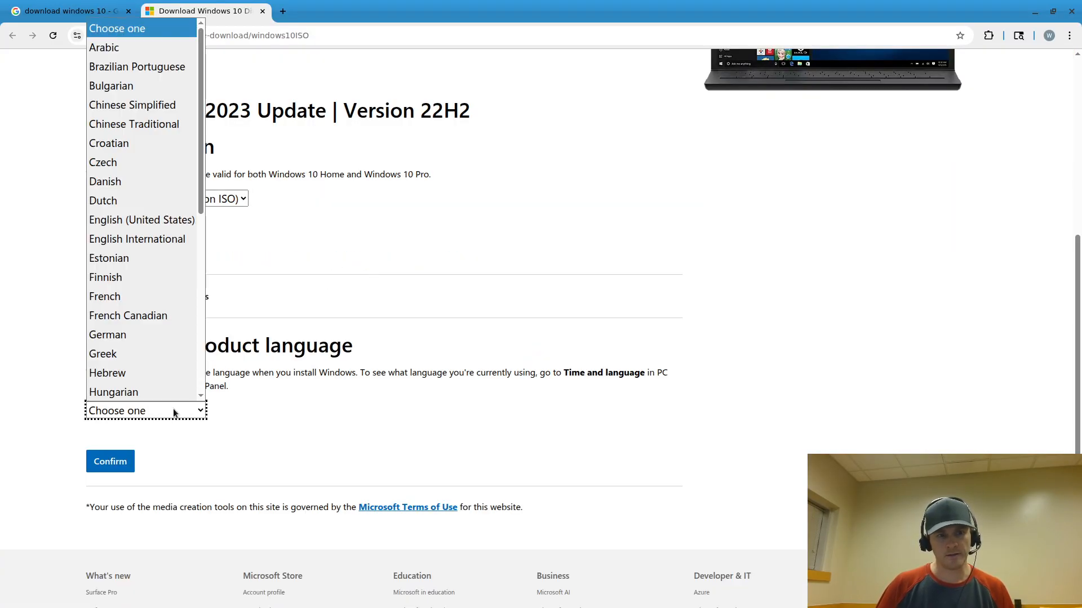
scroll(172, 219, "down", 5)
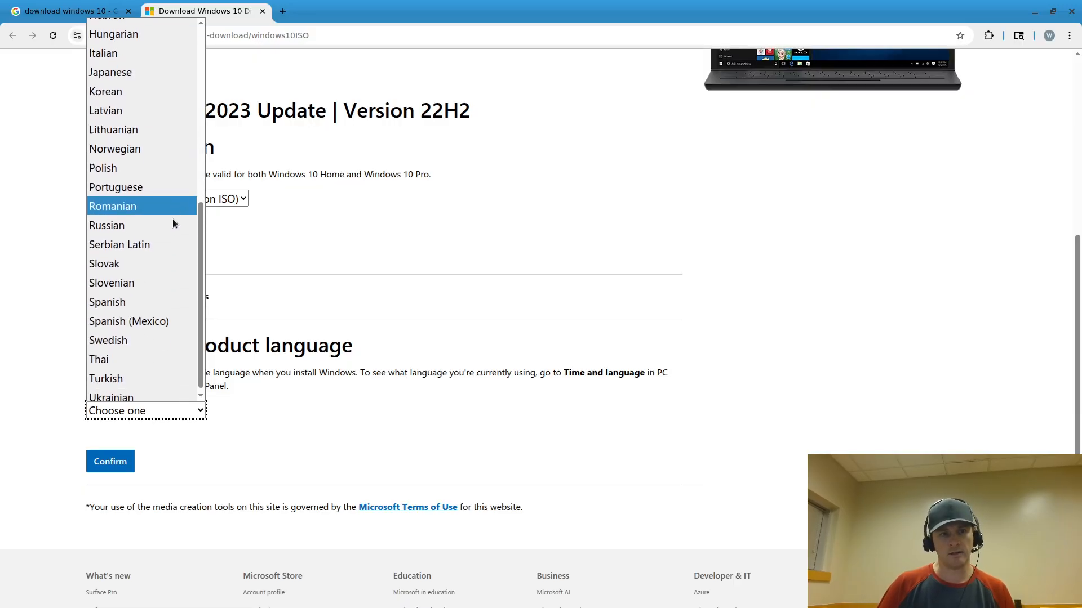
scroll(141, 258, "up", 5)
left_click(486, 245)
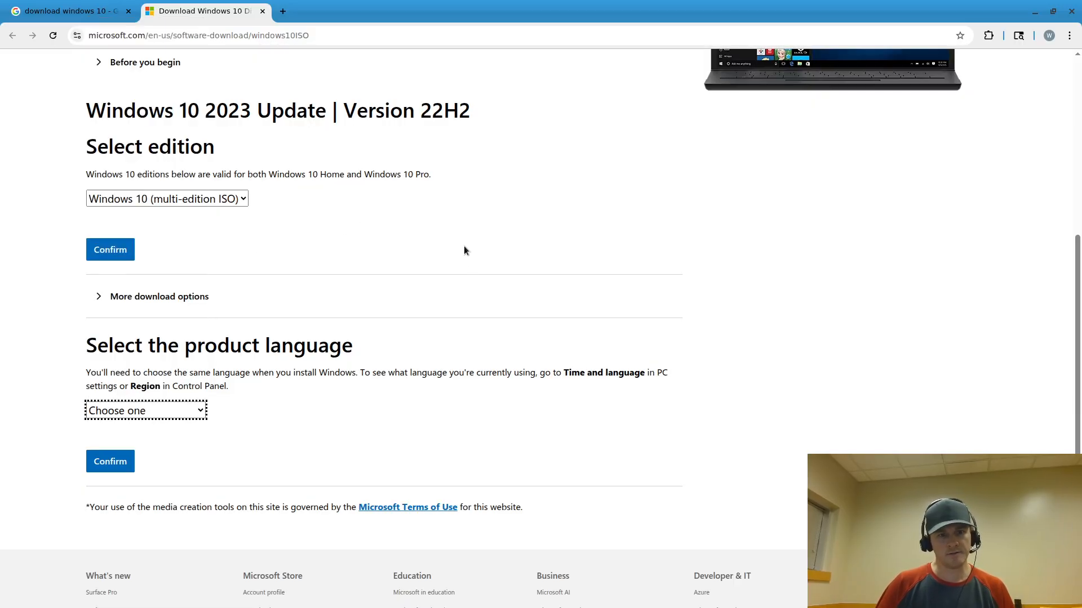
left_click(181, 407)
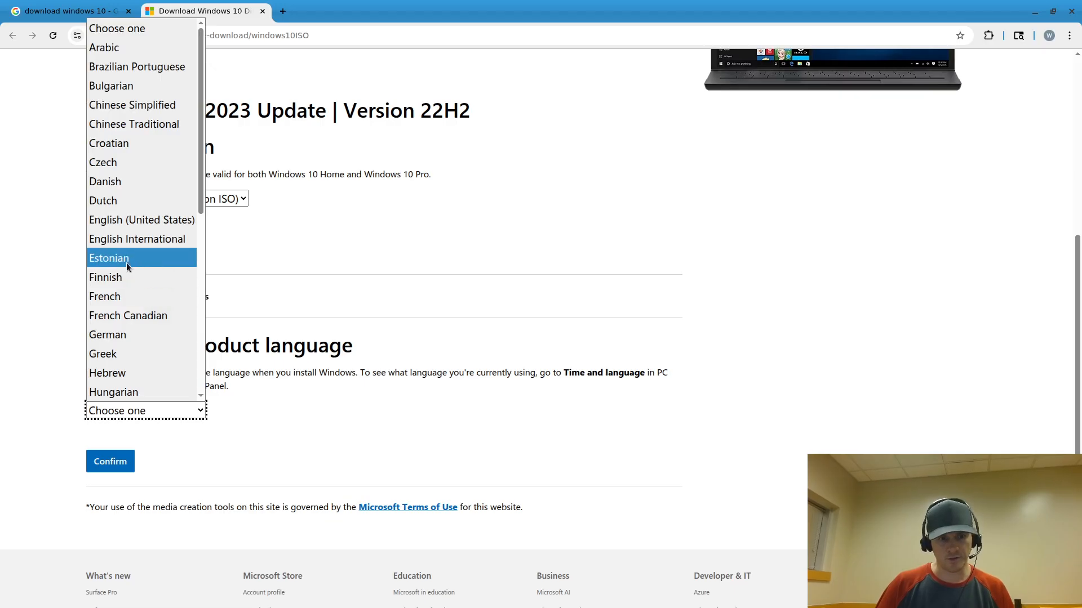
scroll(144, 175, "down", 5)
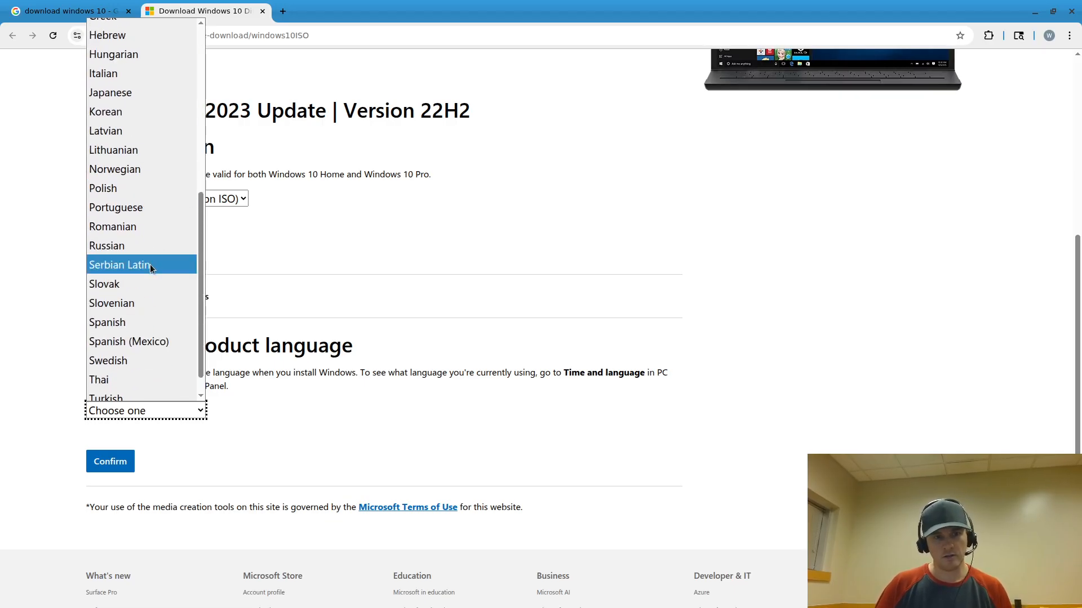
scroll(148, 268, "down", 1)
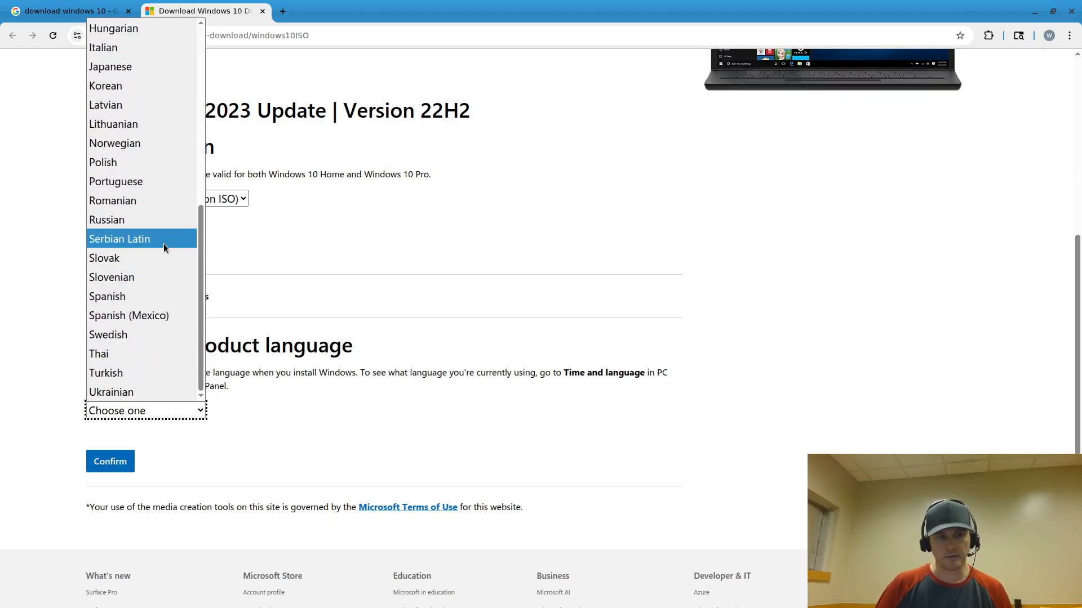
scroll(164, 238, "up", 5)
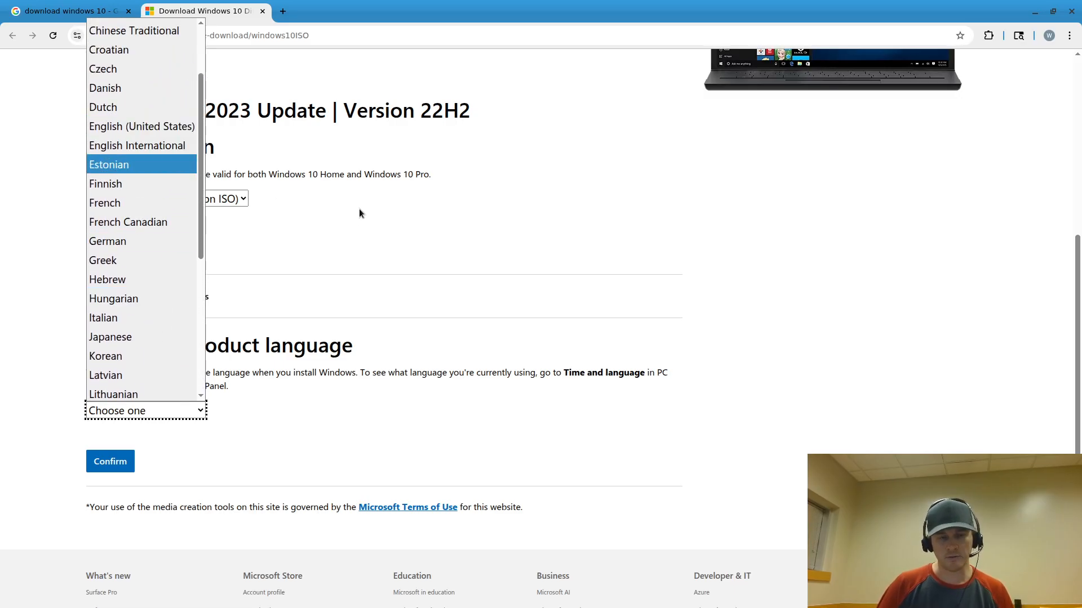
left_click(460, 254)
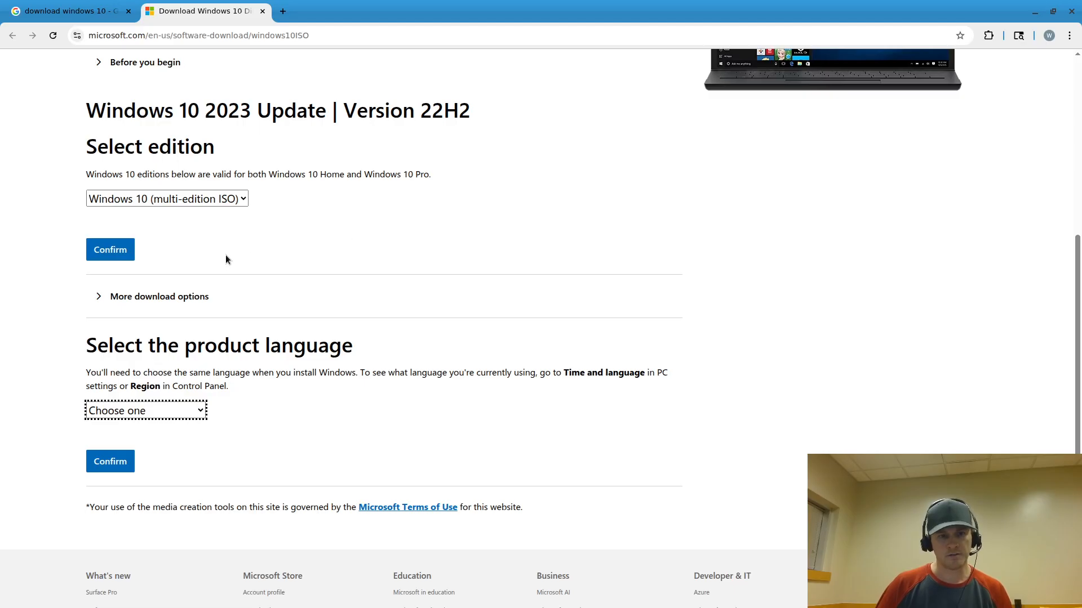
left_click(177, 418)
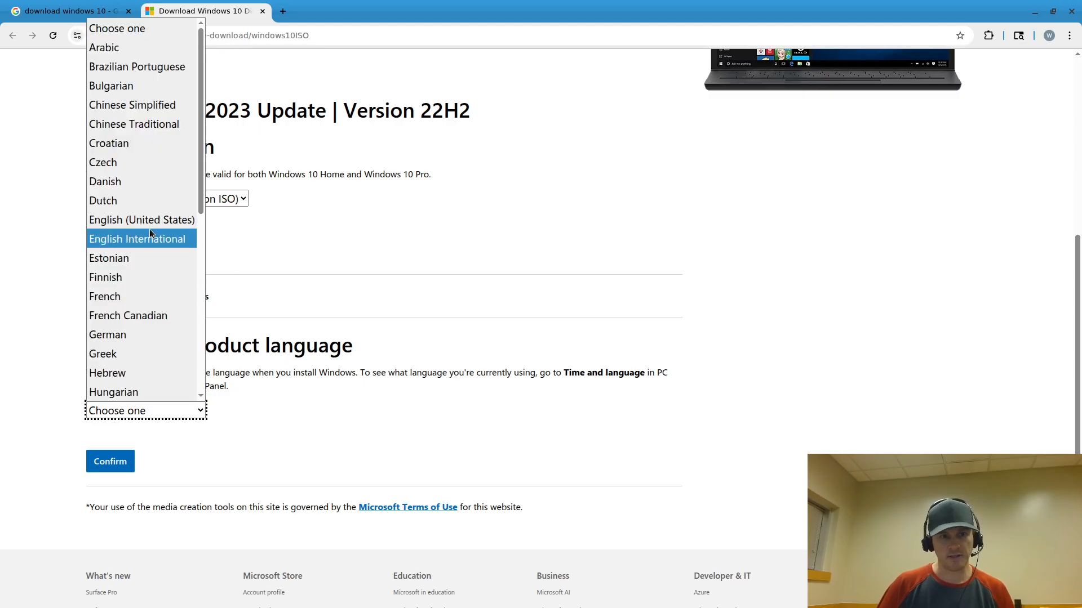
left_click(306, 239)
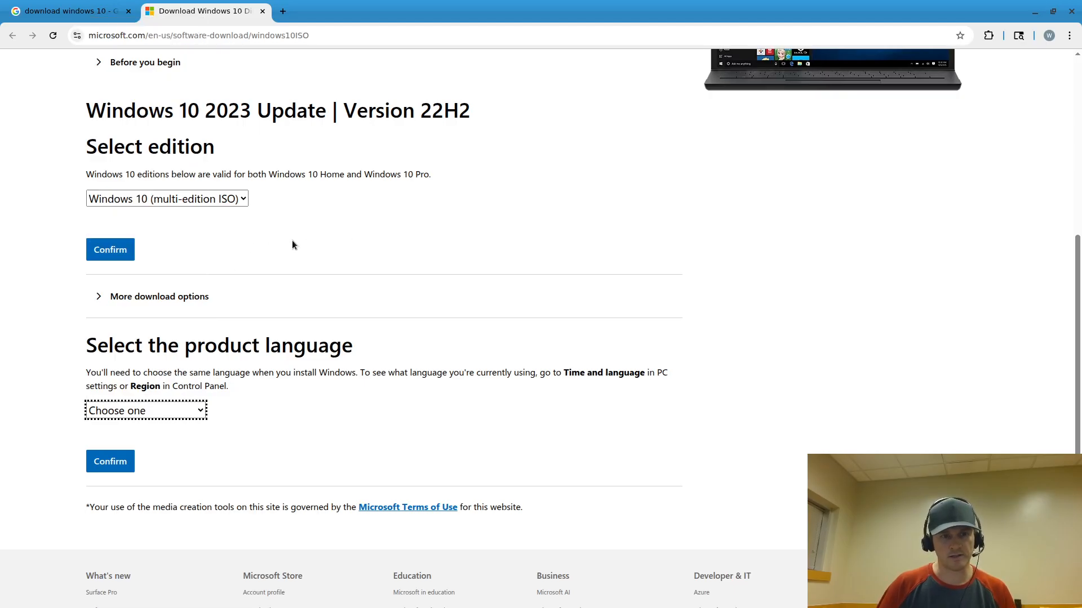
left_click(164, 409)
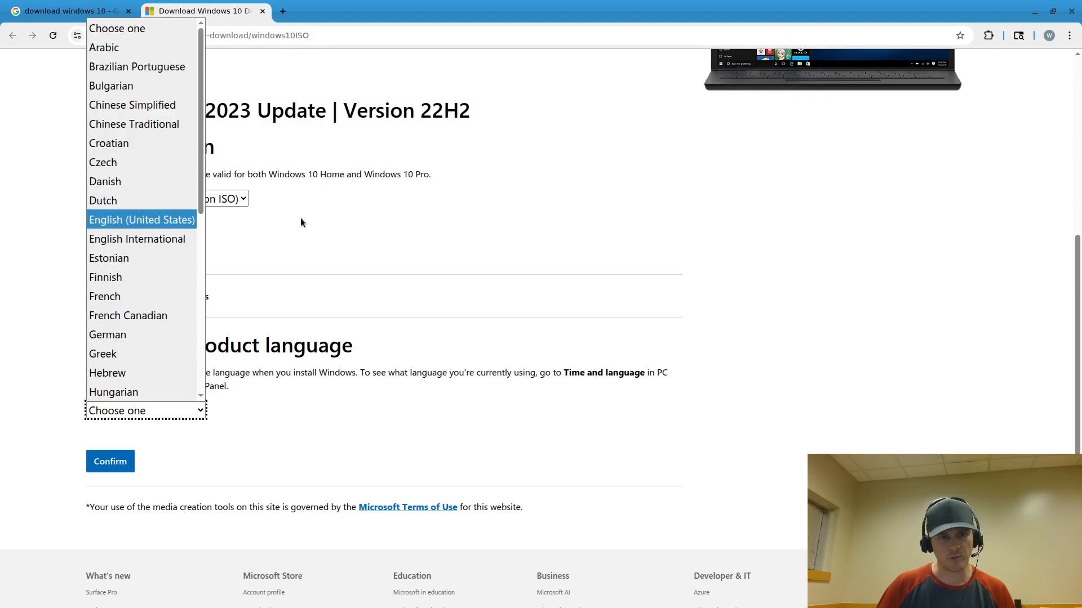
left_click(285, 239)
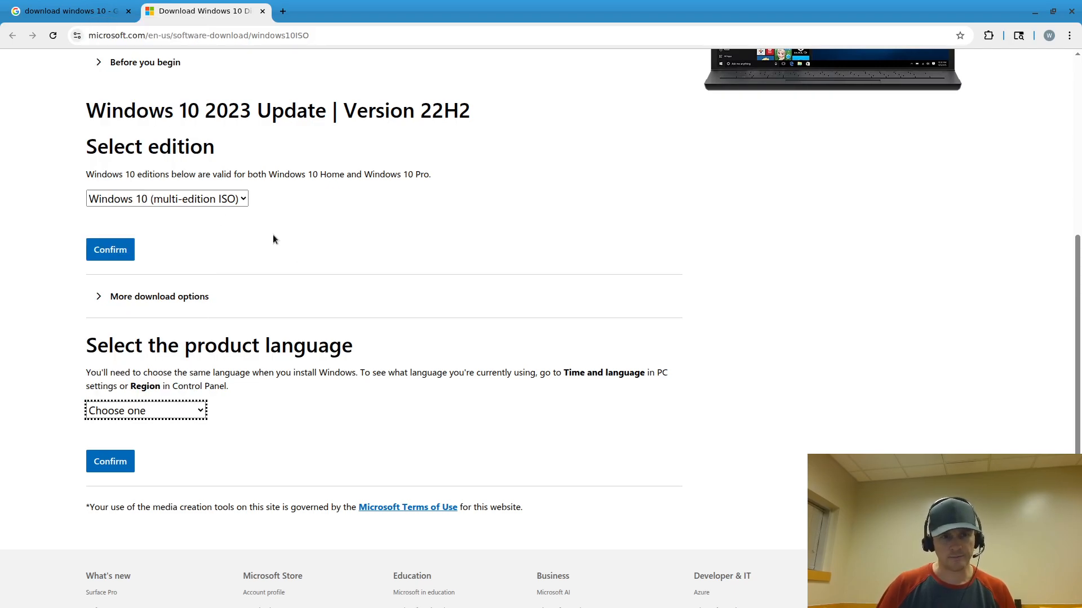
Choose English (United States) as the product language and confirm it
left_click(169, 409)
scroll(172, 325, "down", 4)
scroll(144, 237, "up", 4)
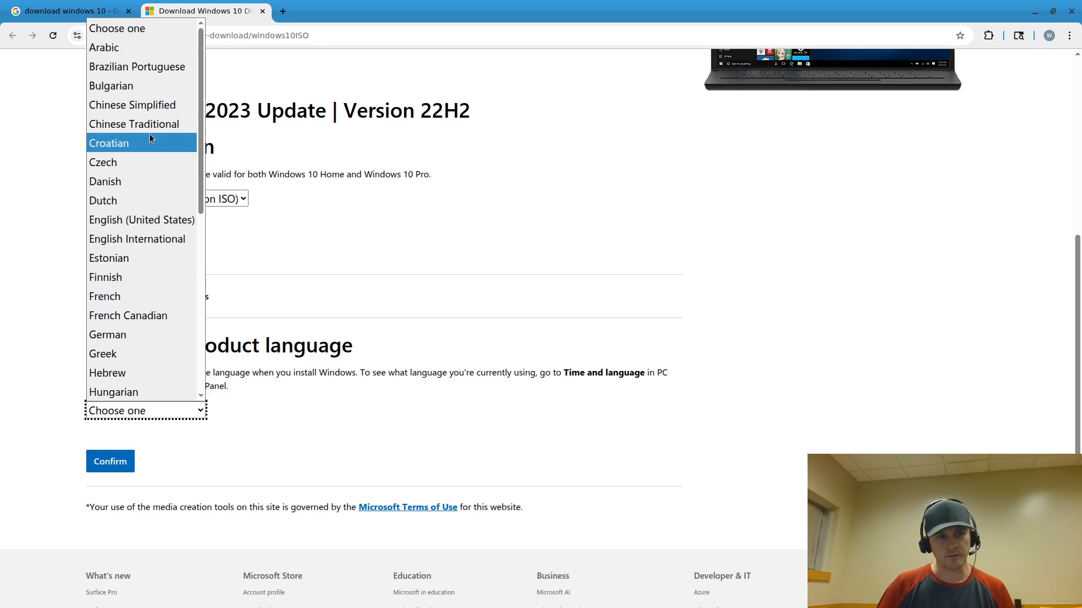
scroll(152, 248, "down", 5)
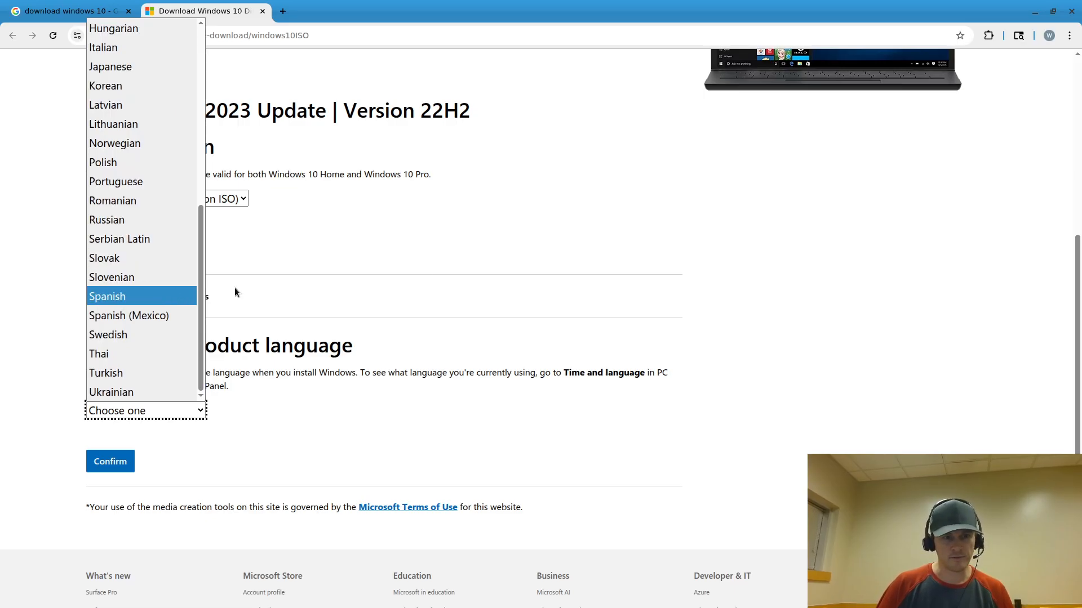
left_click(398, 265)
left_click(188, 410)
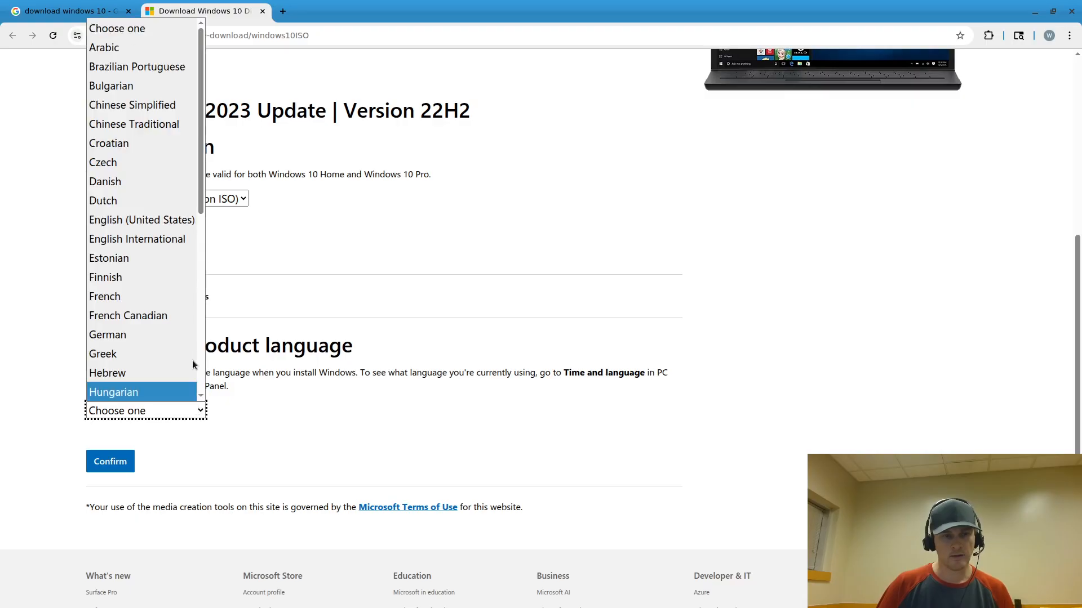
left_click(147, 222)
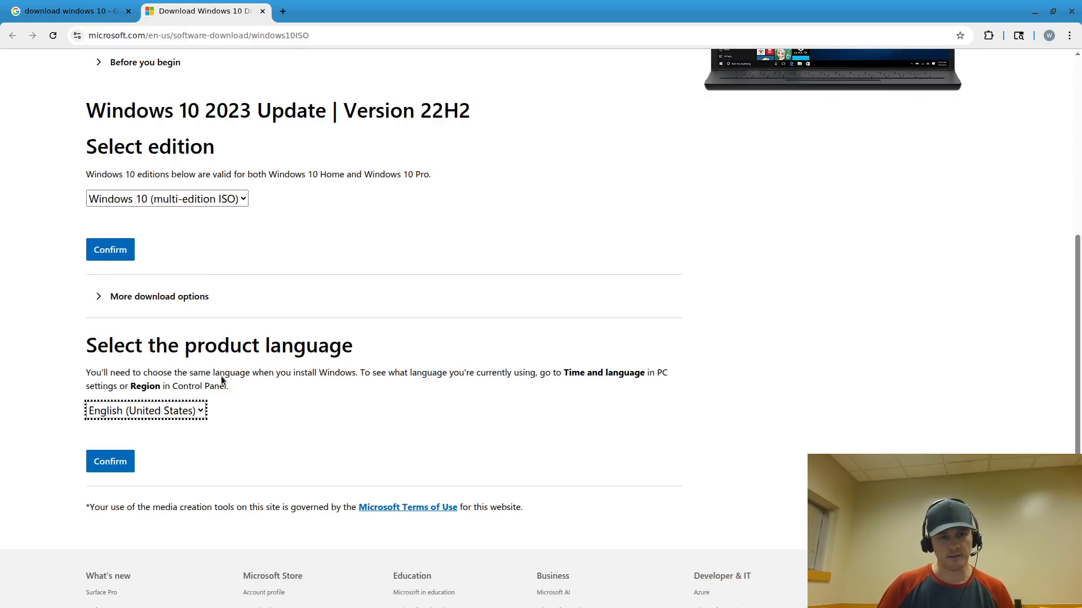
left_click(118, 467)
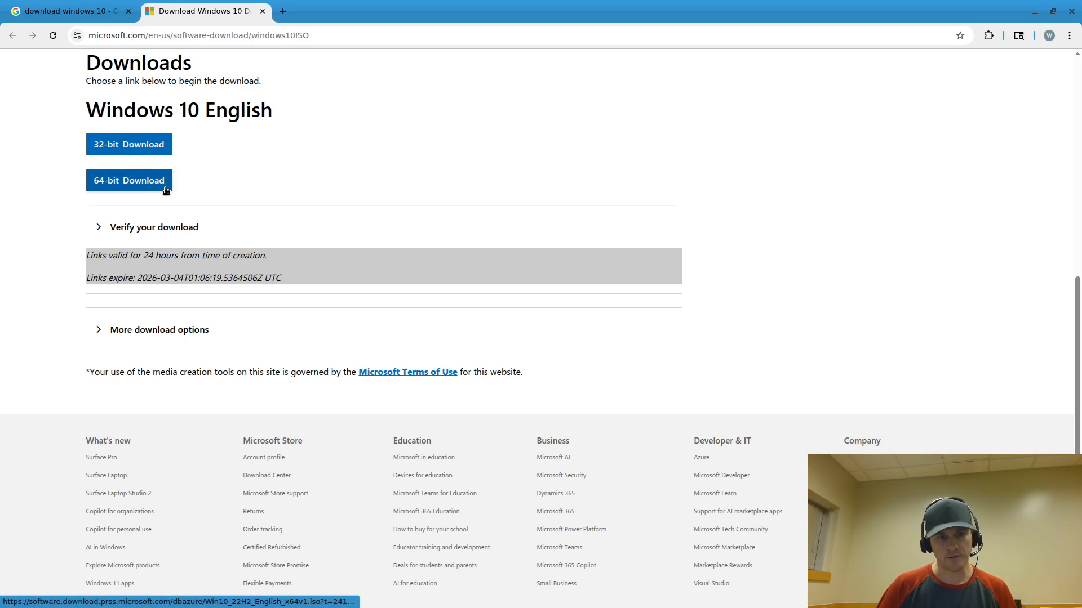
Expand 'Verify your download' and select the English 64-bit SHA256 hash in the table
left_click(225, 217)
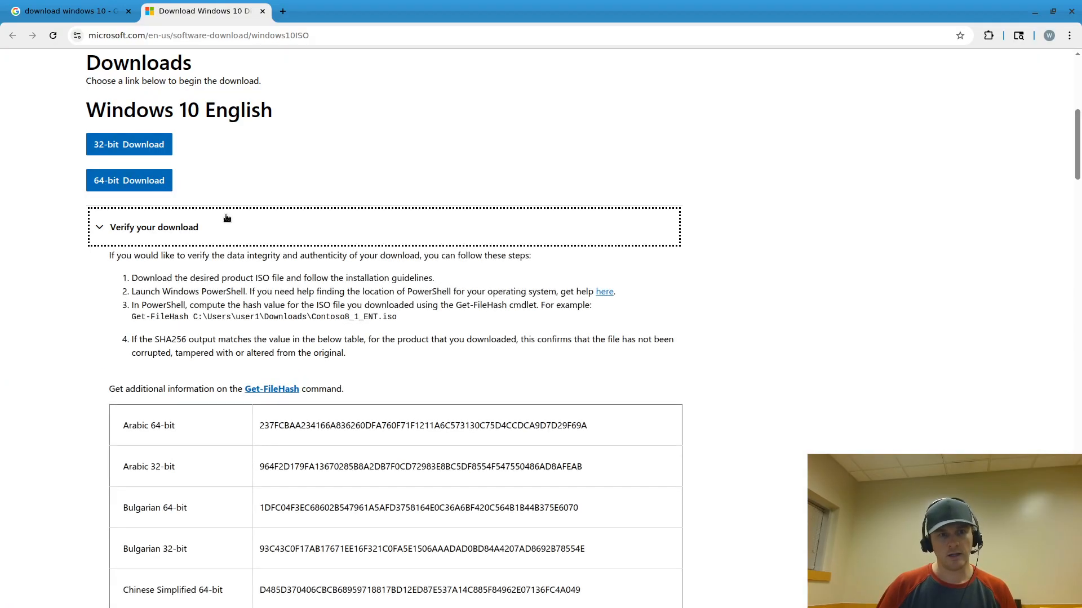
scroll(563, 222, "down", 8)
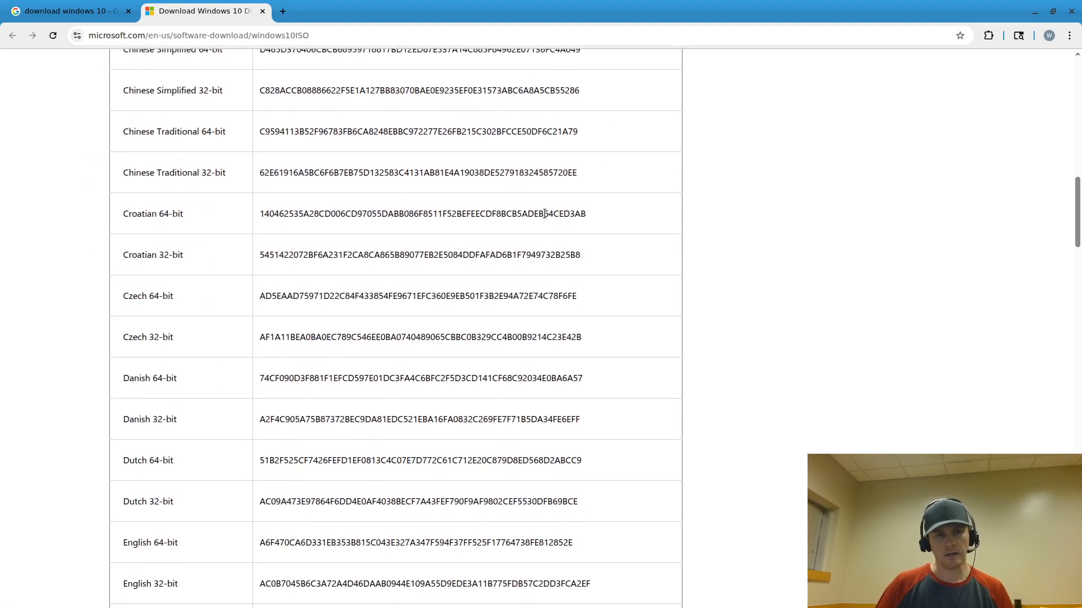
scroll(507, 221, "down", 4)
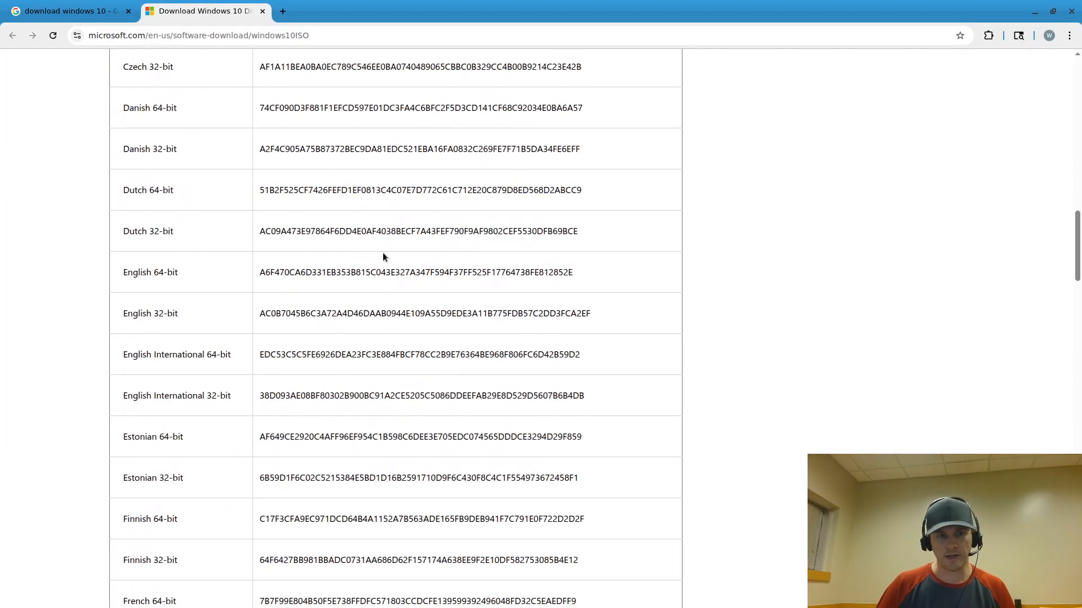
double_click(361, 269)
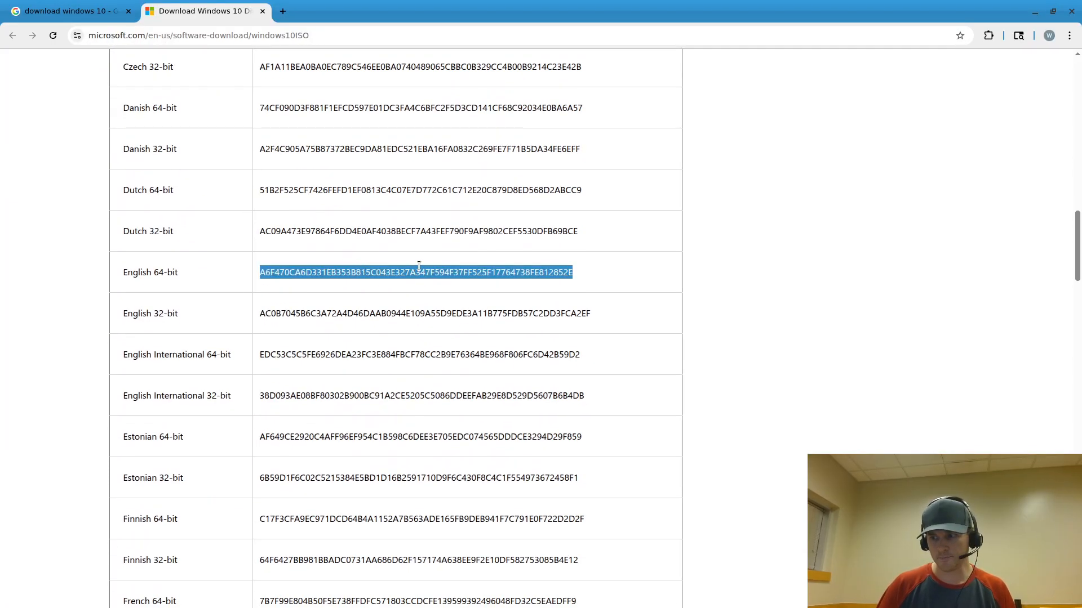
triple_click(169, 274)
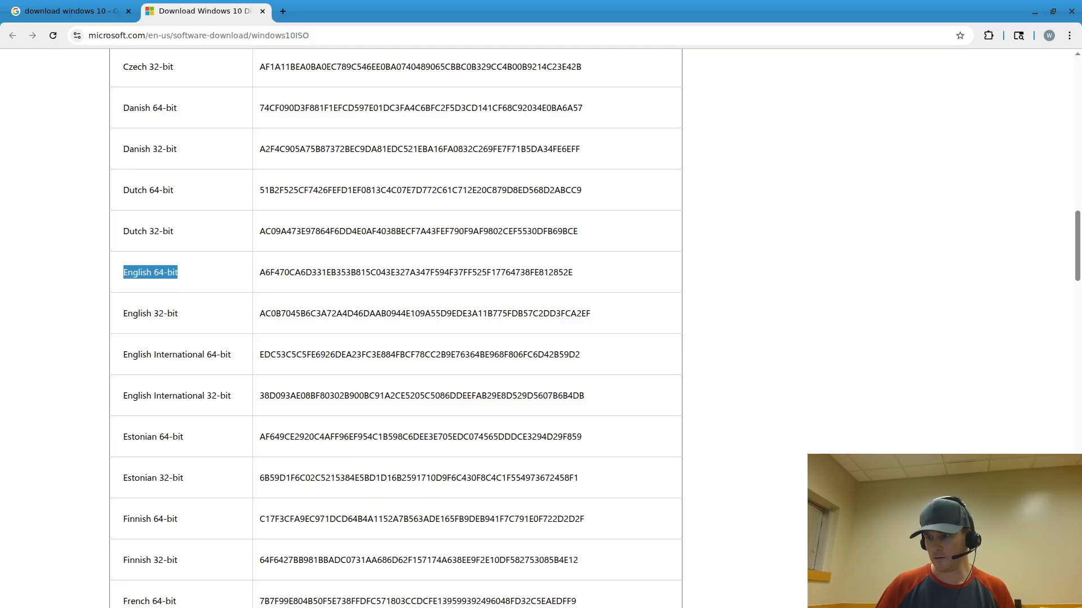
left_click_drag(1081, 114, 855, 82)
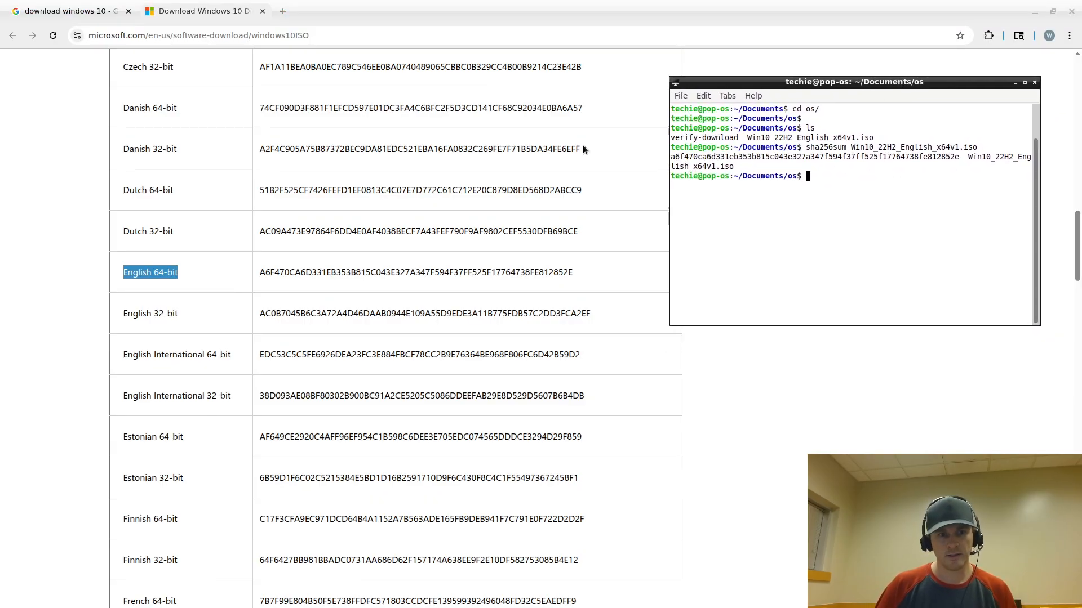
Place the terminal beside the hash table and compare its sha256sum with the English 64-bit hash
scroll(333, 148, "up", 15)
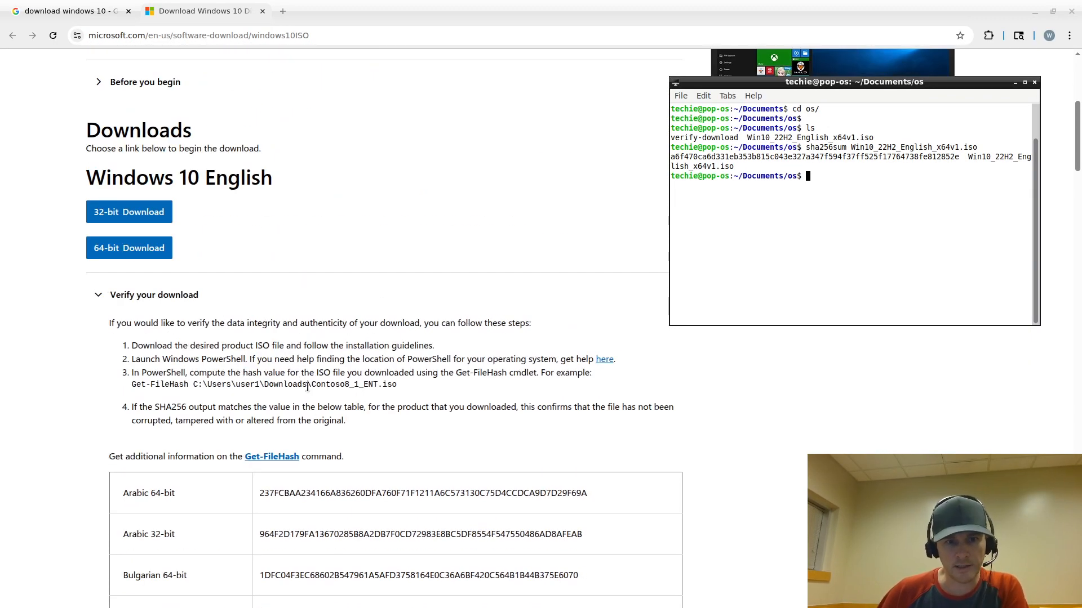
double_click(179, 407)
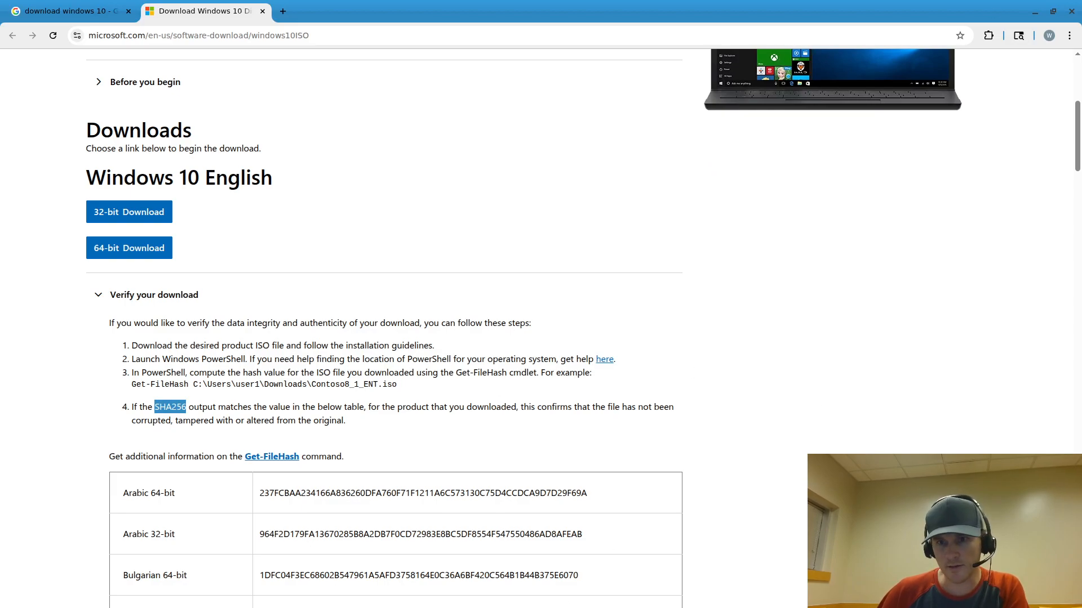
key("alt+Tab")
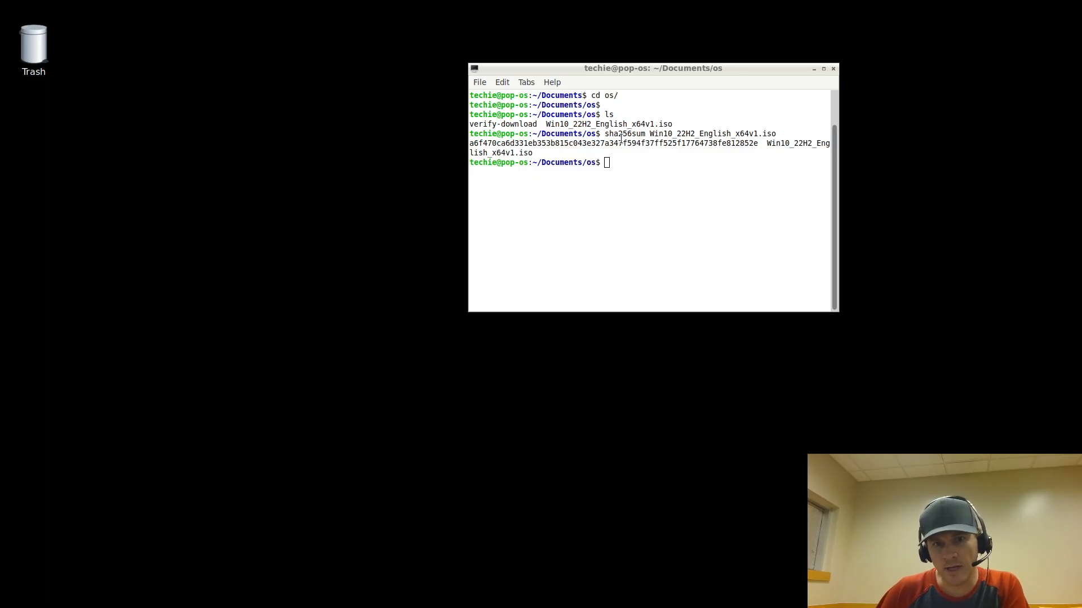
double_click(667, 134)
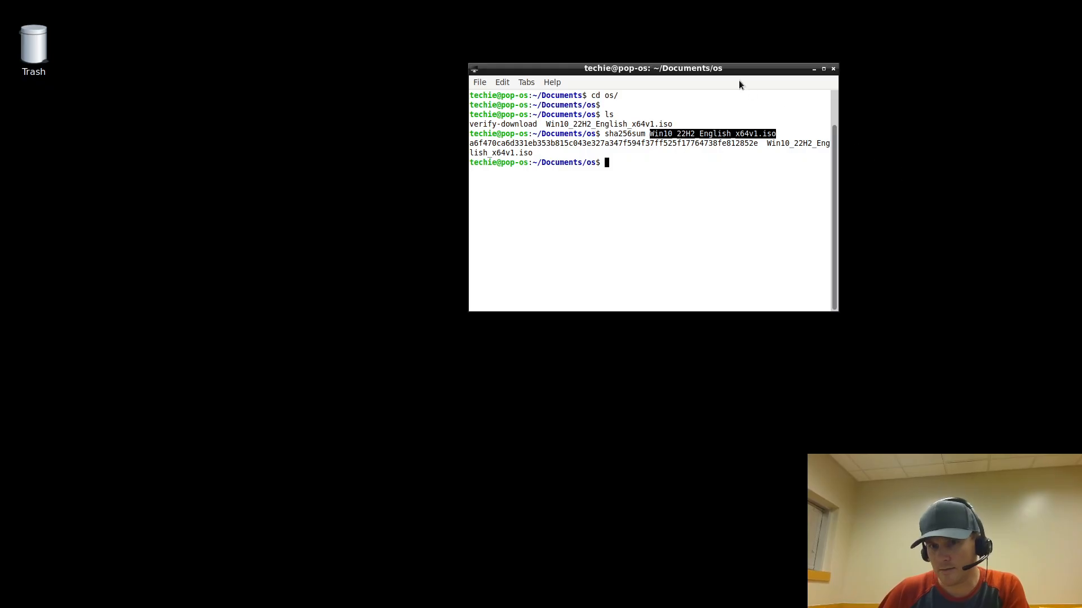
left_click_drag(738, 68, 1081, 68)
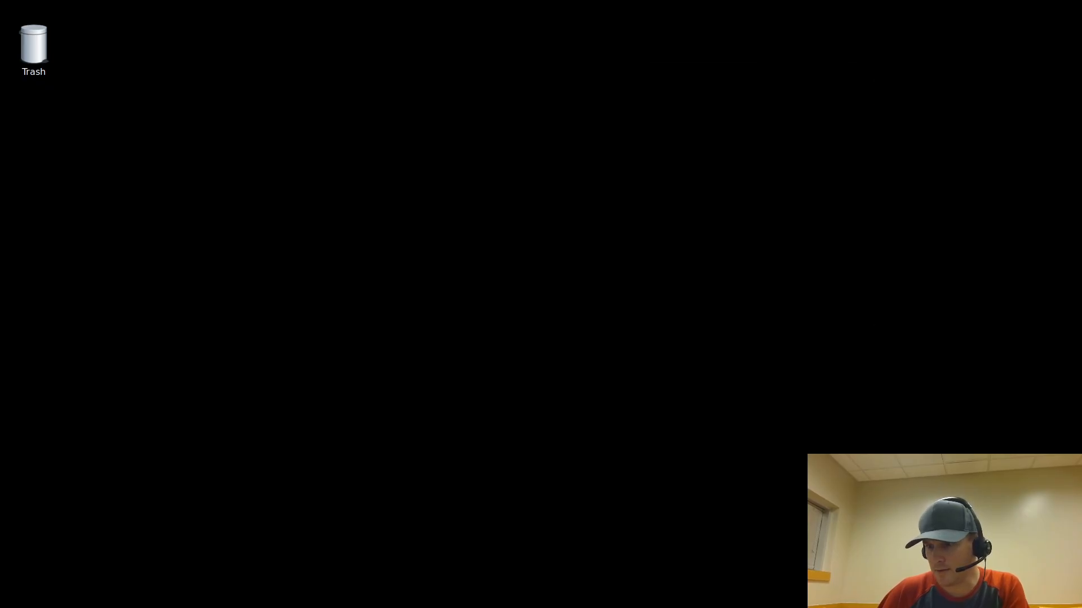
left_click_drag(1081, 4, 1042, 1)
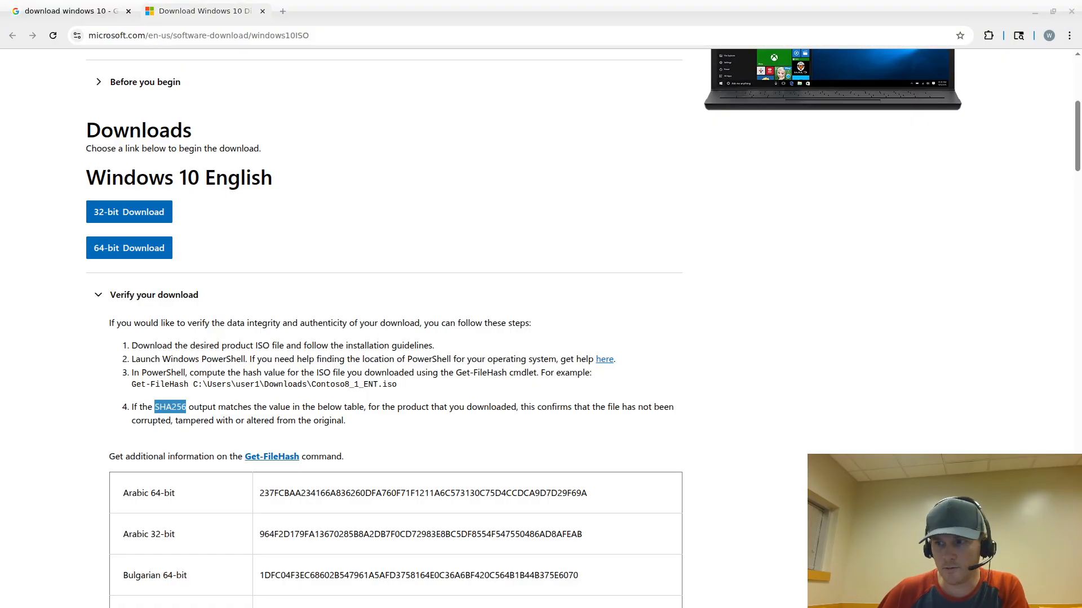
scroll(449, 279, "down", 10)
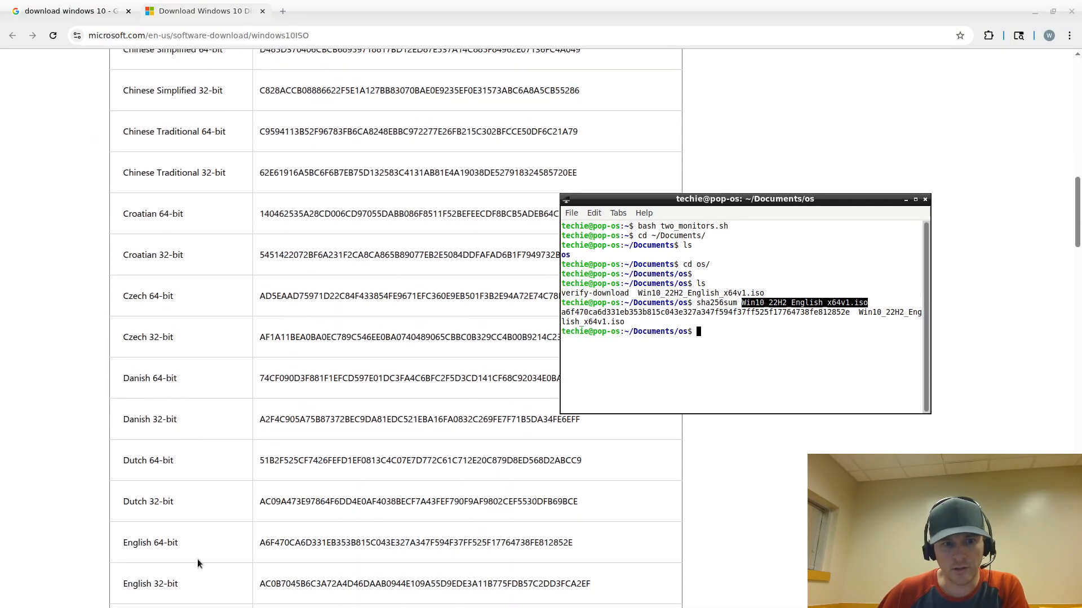
scroll(198, 563, "down", 2)
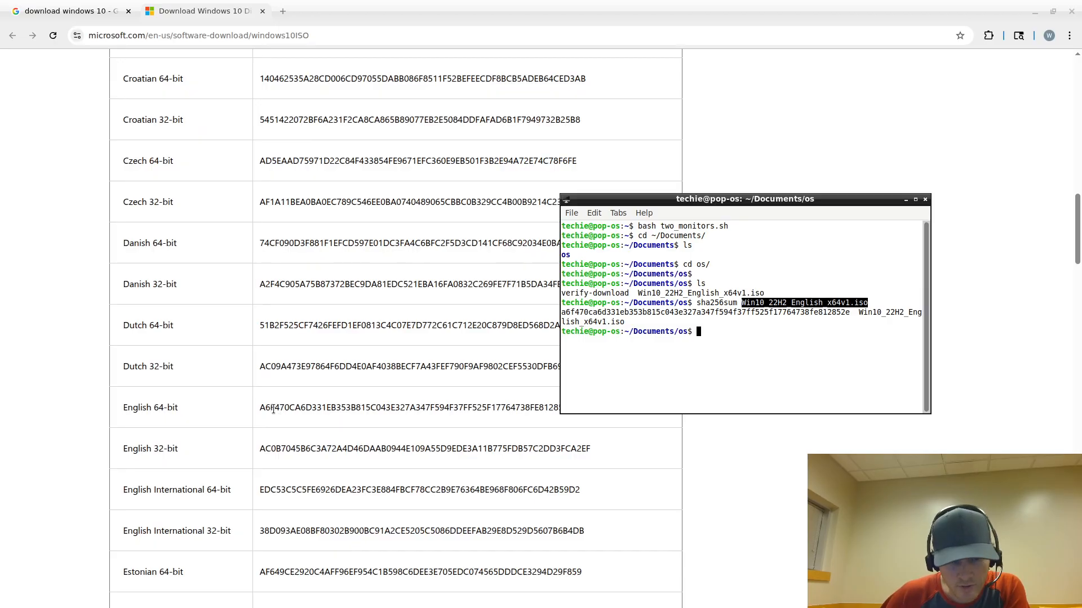
left_click_drag(618, 210, 646, 177)
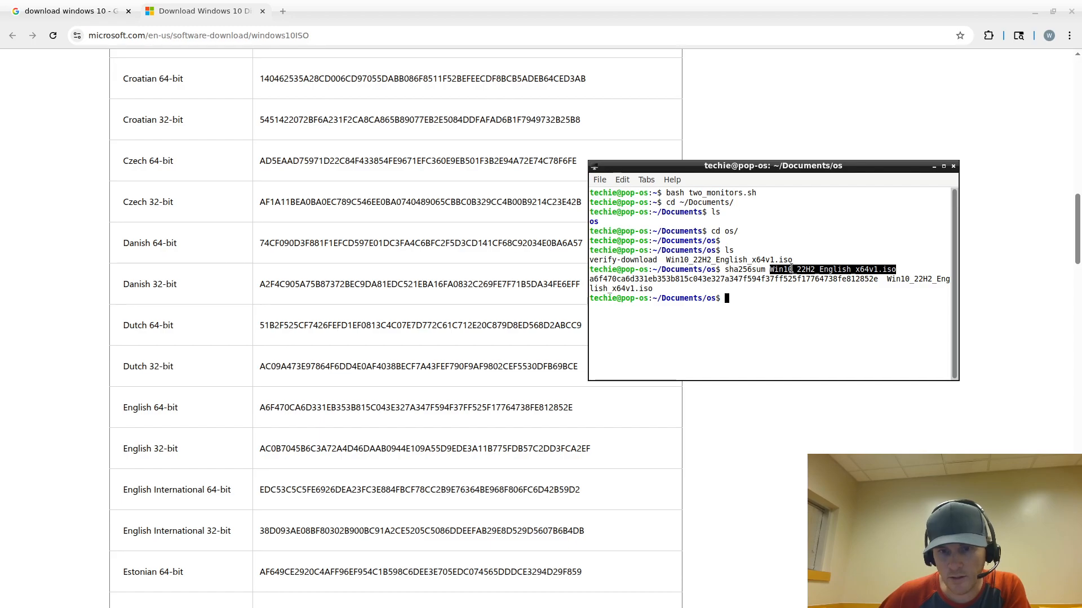
double_click(825, 280)
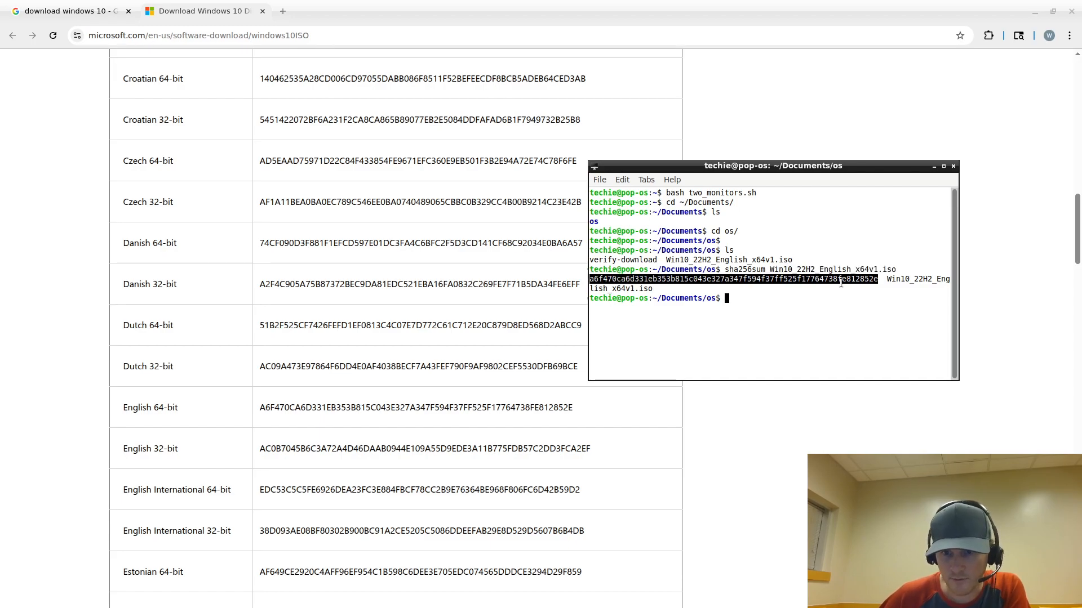
scroll(492, 327, "up", 5)
scroll(492, 327, "up", 9)
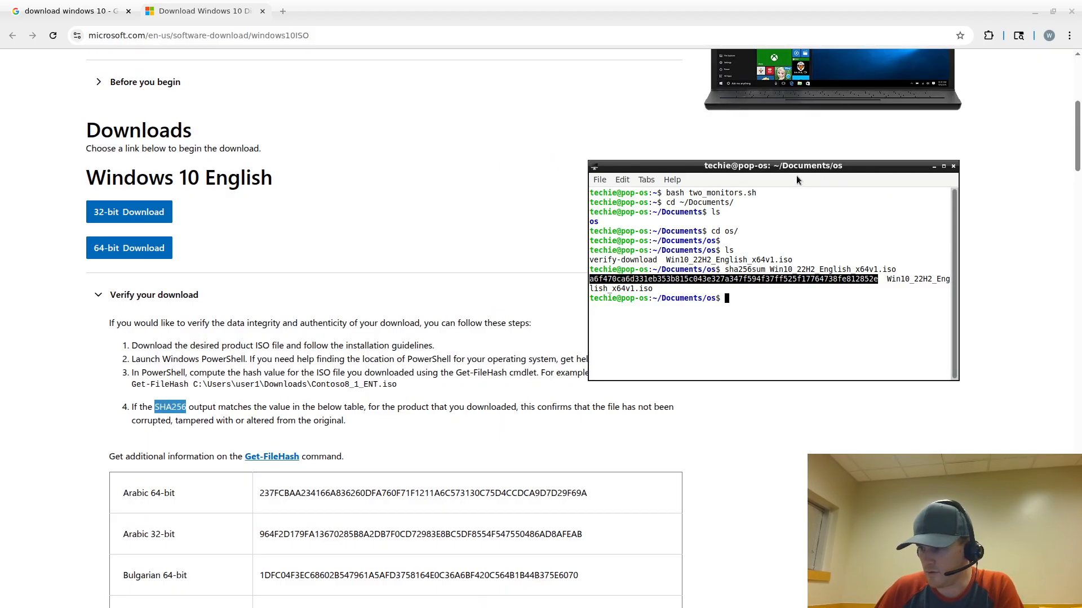
Move the terminal aside and bring up VirtualBox Manager
left_click_drag(753, 181, 1081, 125)
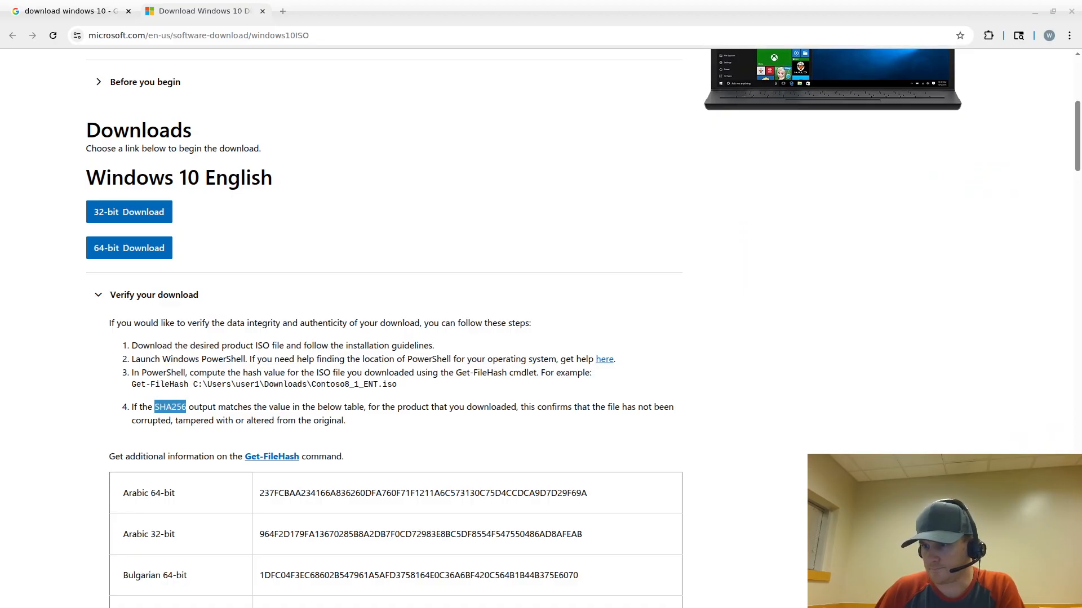
key("alt+Tab")
right_click(493, 151)
left_click(285, 234)
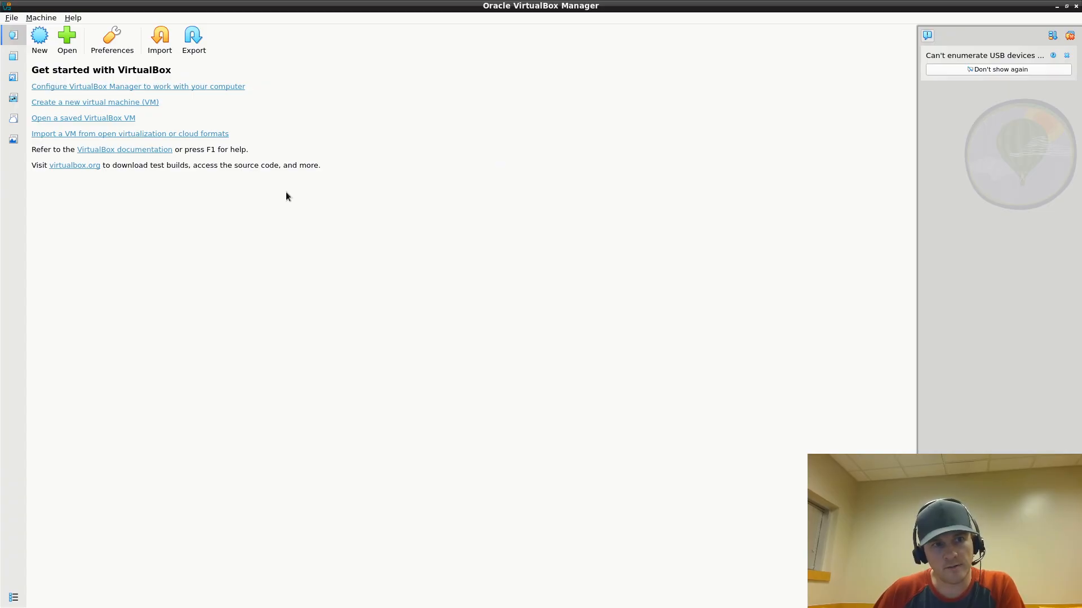
Start a new VM named windows-10-demo with the Win10_22H2 ISO, keeping Windows 10 Home edition
left_click(43, 47)
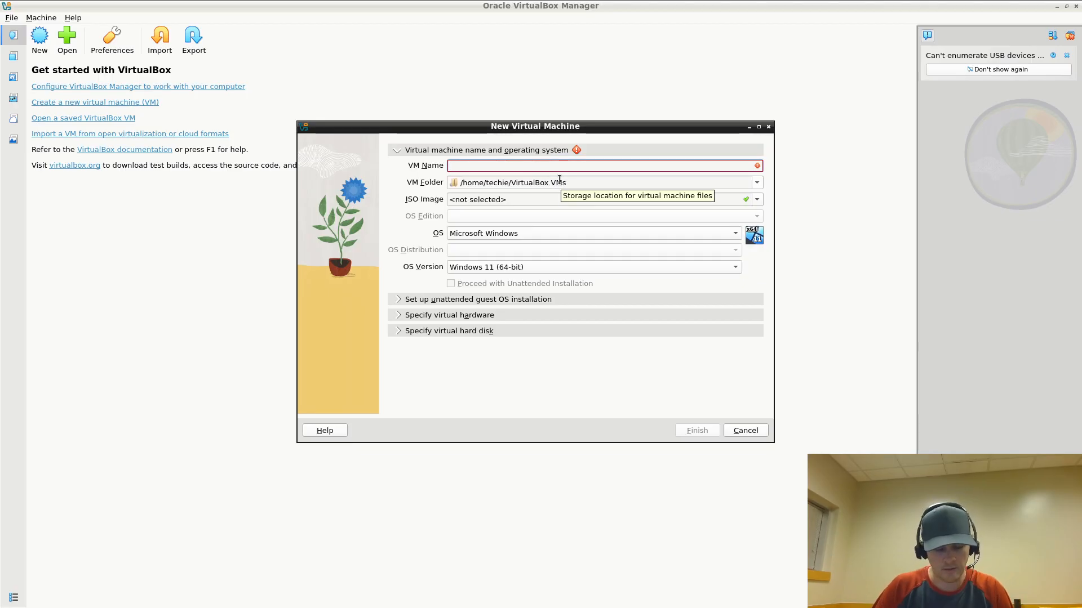
type("wind")
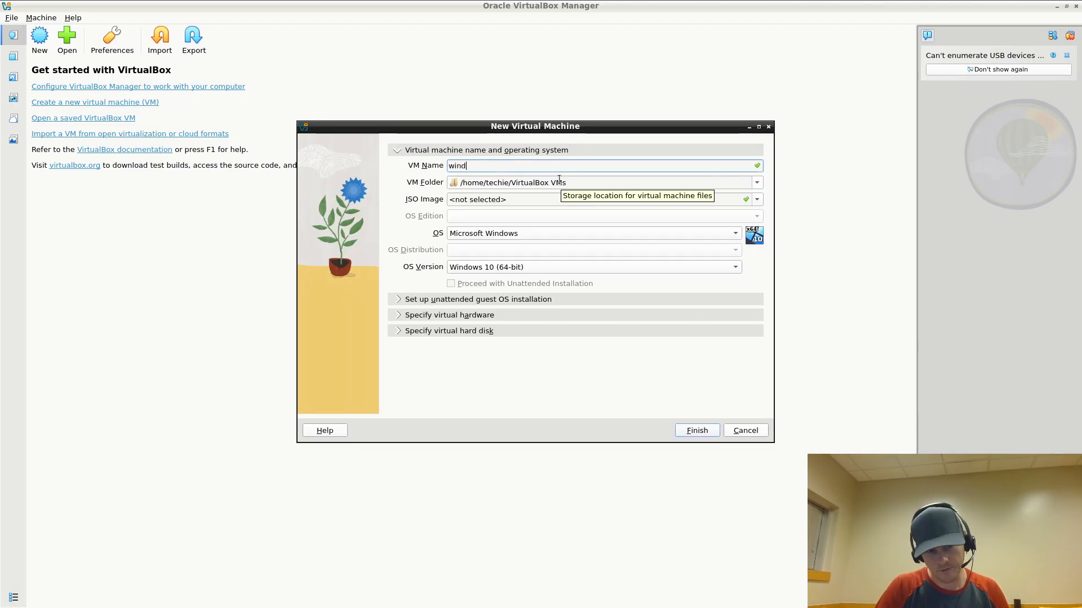
type("ows-10-demo")
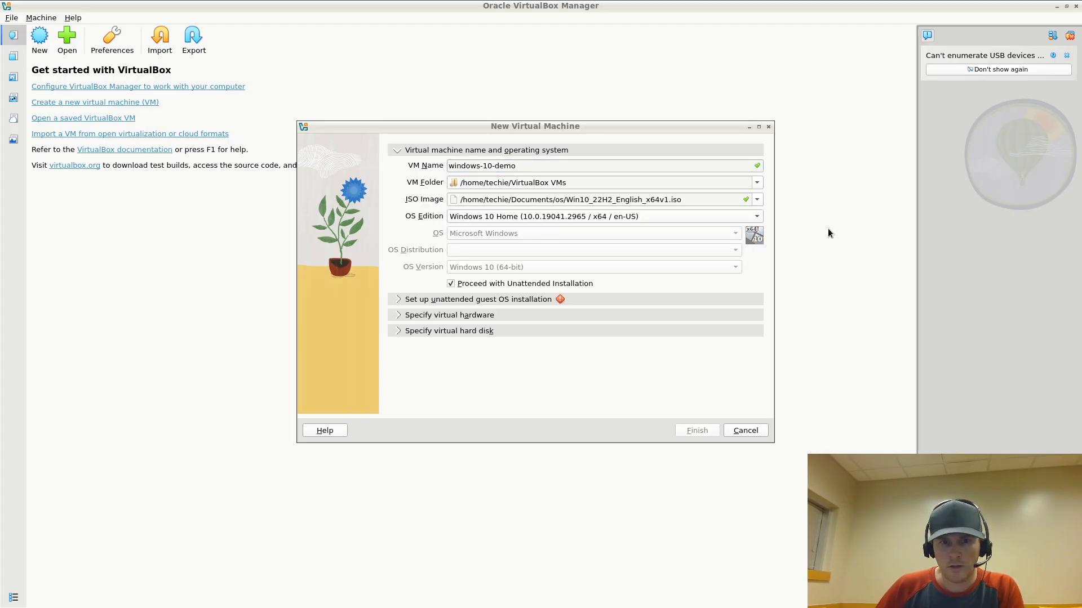
left_click(649, 217)
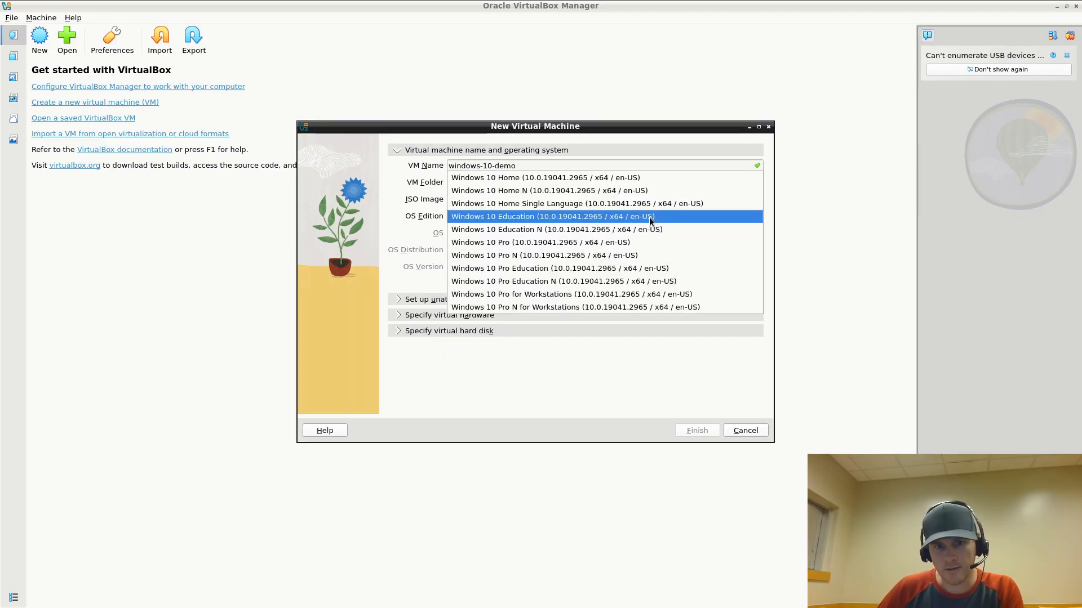
left_click(729, 414)
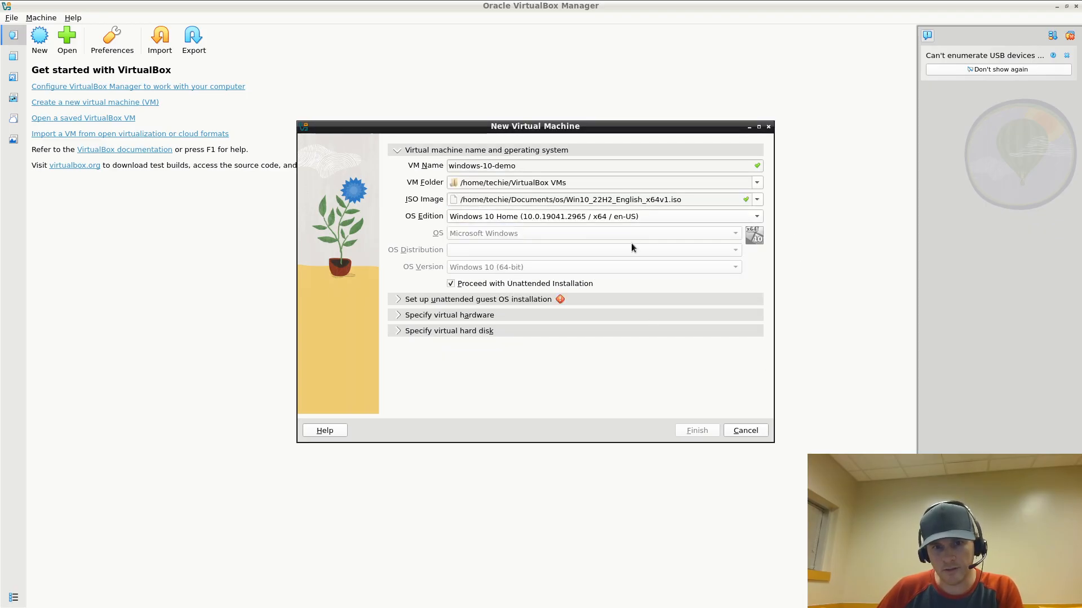
left_click(647, 219)
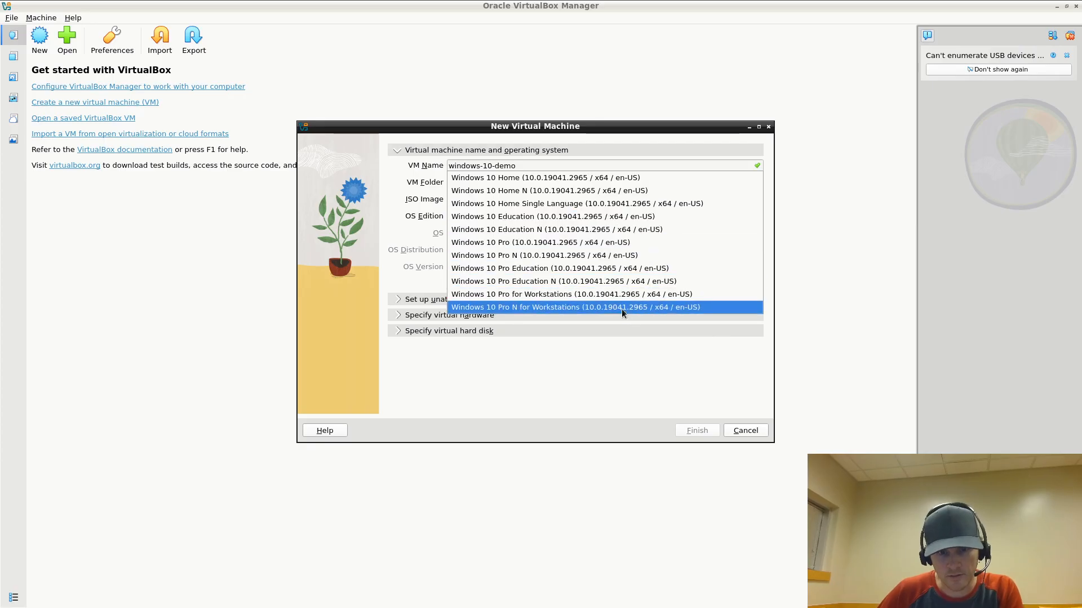
left_click(692, 390)
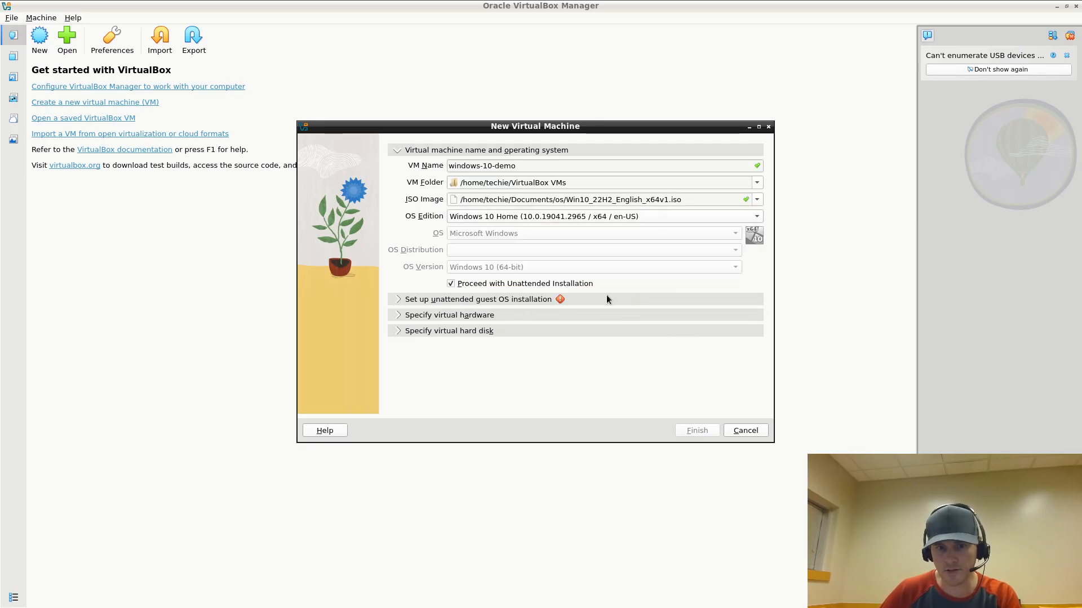
mouse_move(597, 298)
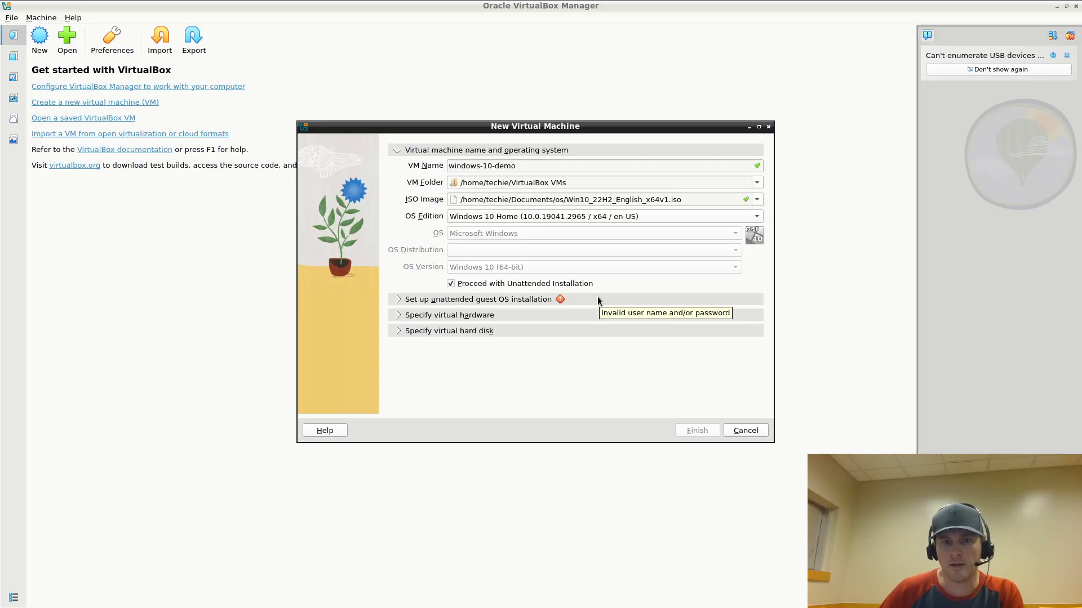
Turn off unattended installation and reveal the 2048 MB, 1 CPU hardware settings
left_click(450, 285)
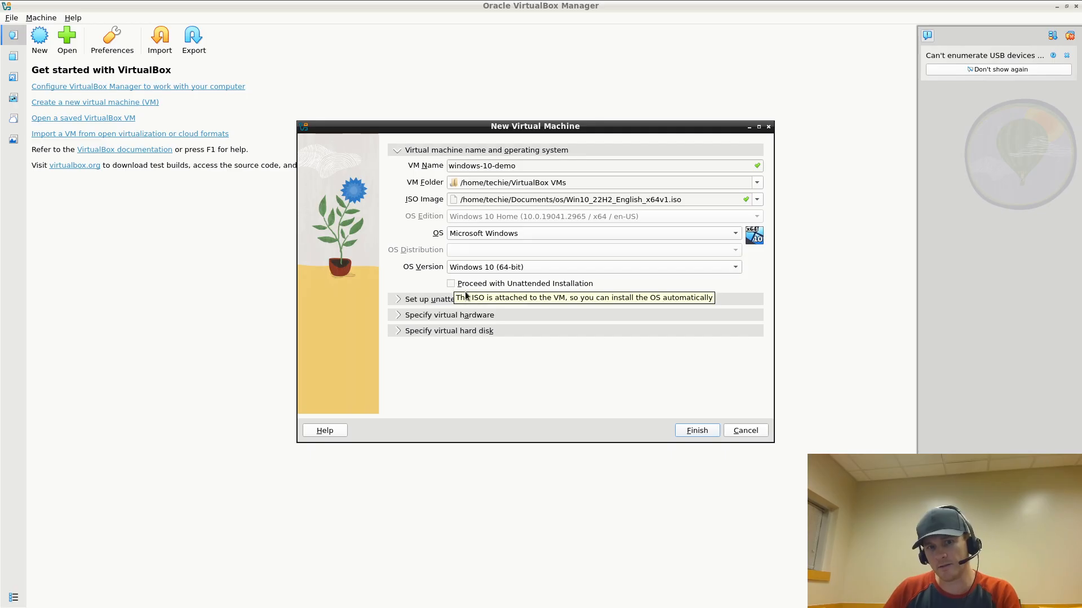
left_click(437, 301)
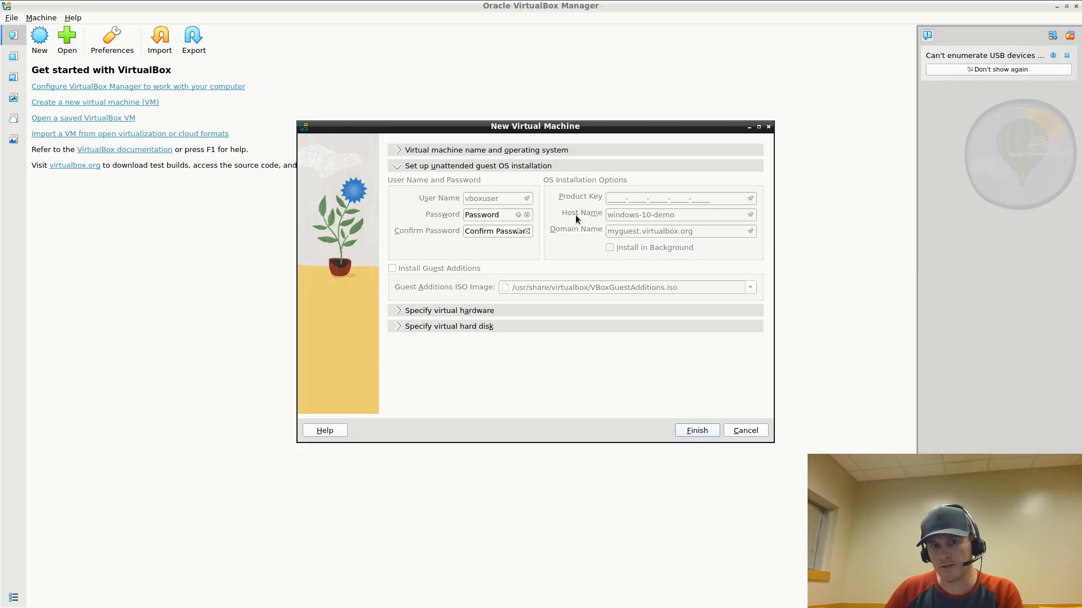
left_click(499, 148)
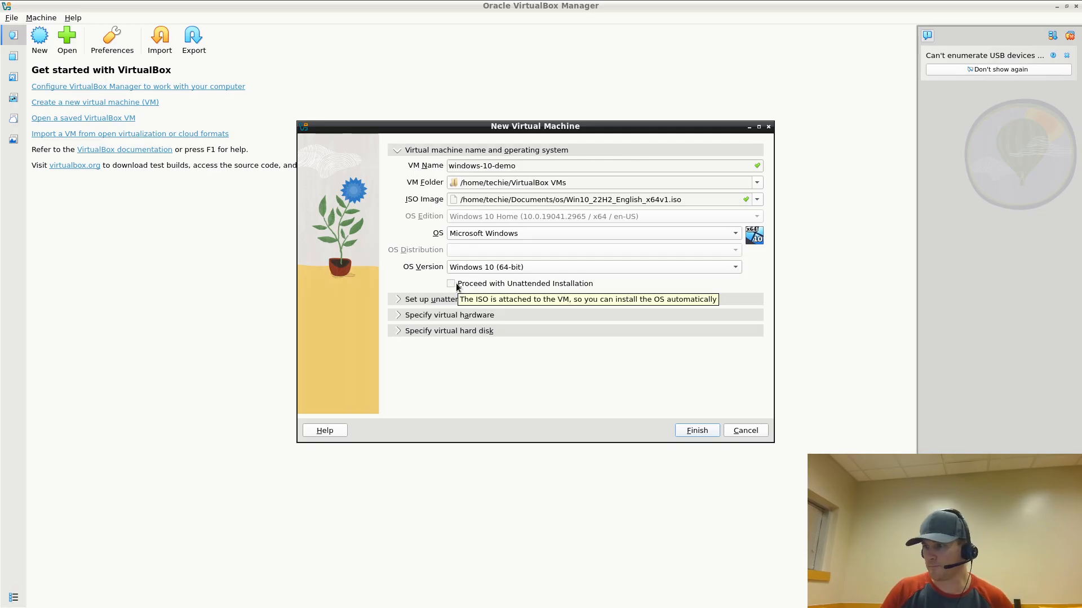
left_click(466, 314)
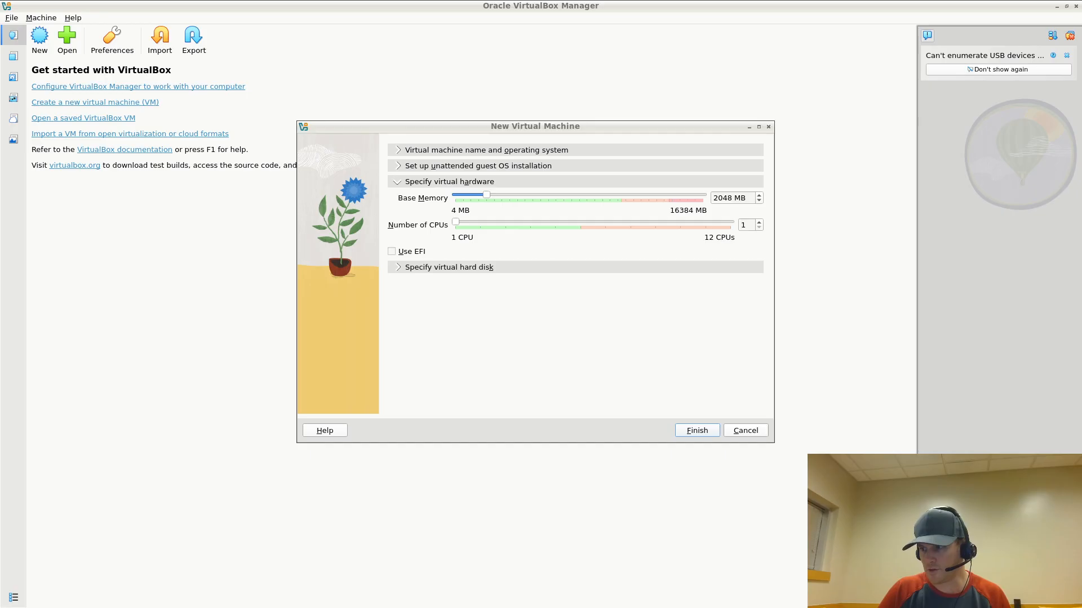
Set base memory to 8192 MB and raise the virtual CPU count
double_click(714, 199)
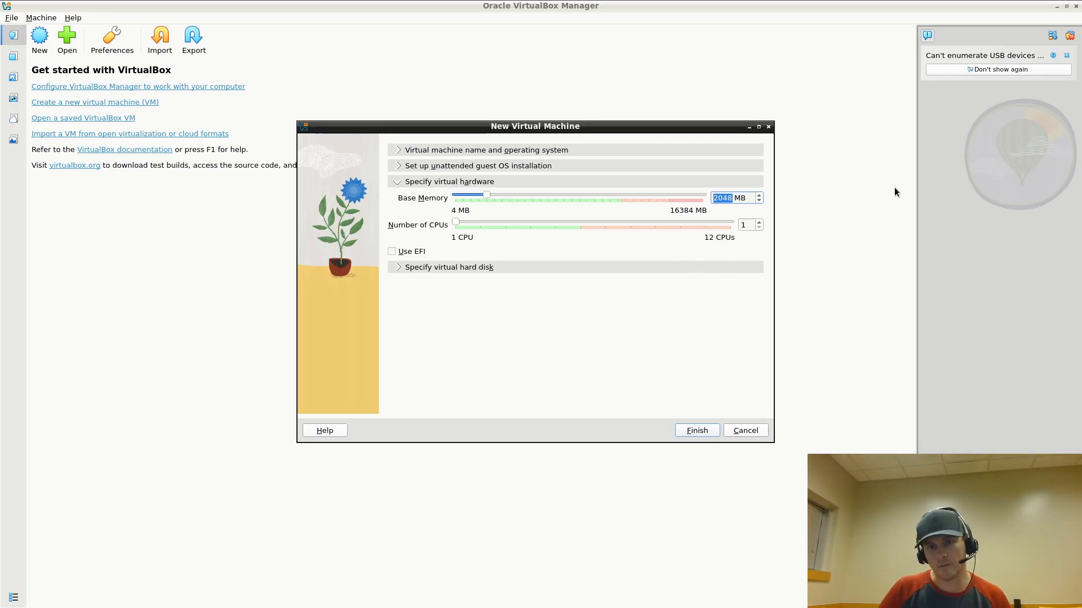
type("8192")
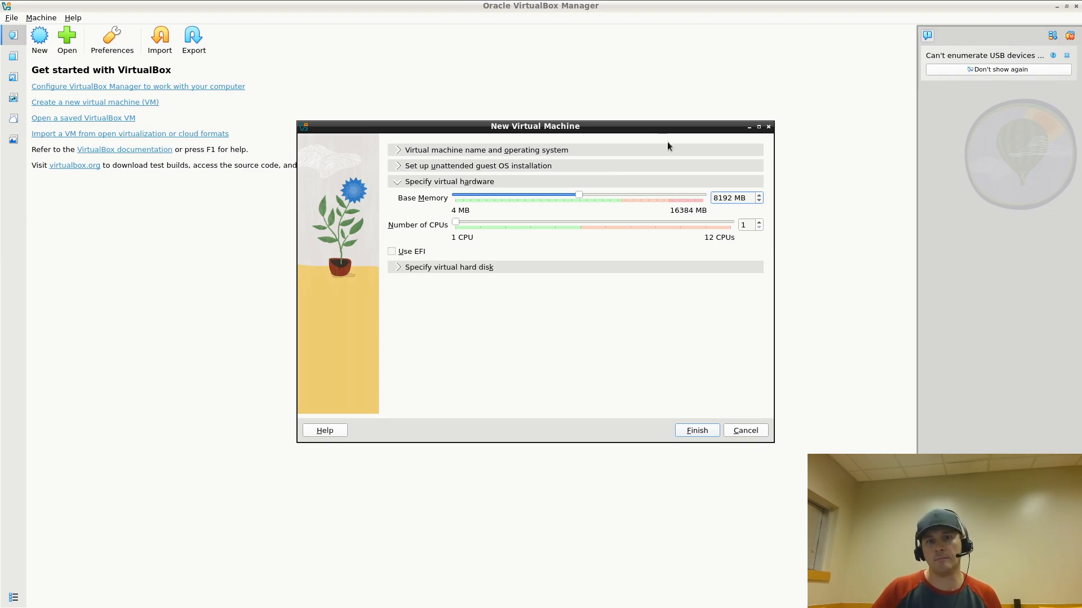
left_click(535, 222)
left_click(535, 222)
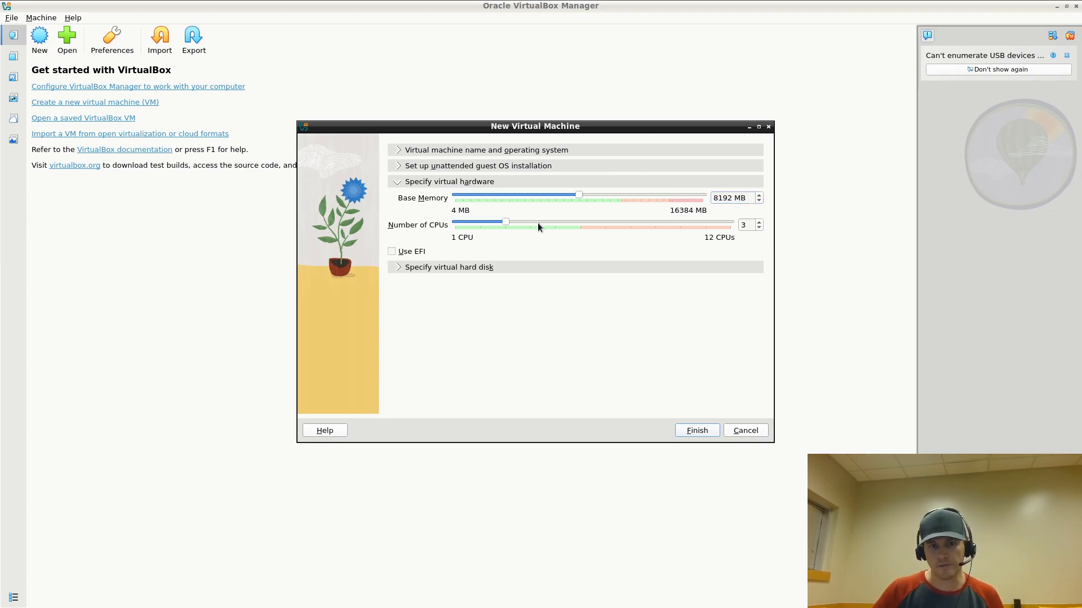
left_click(572, 219)
left_click(572, 220)
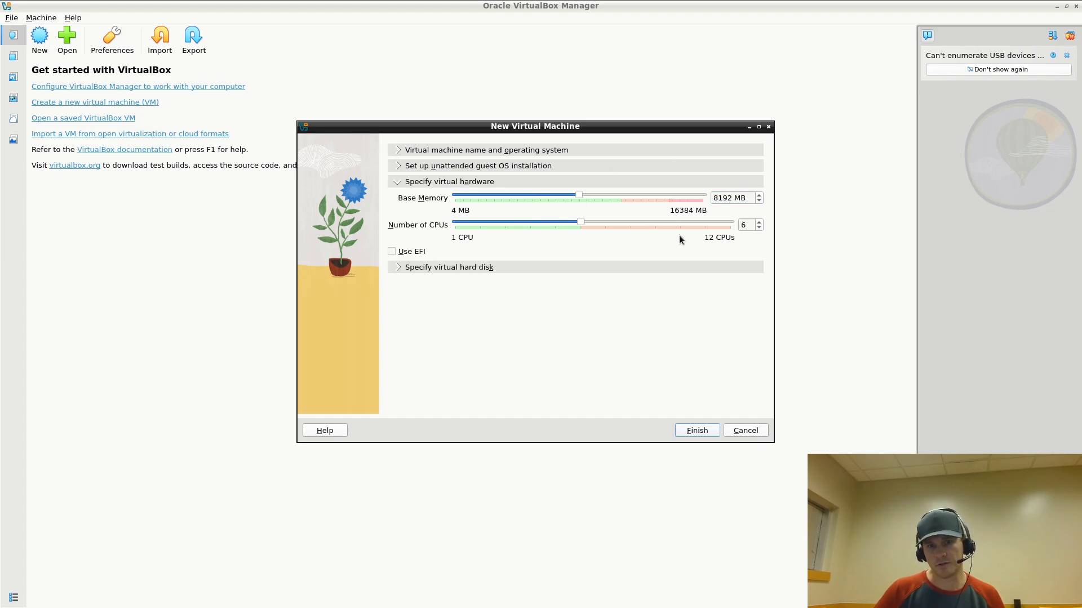
left_click(634, 221)
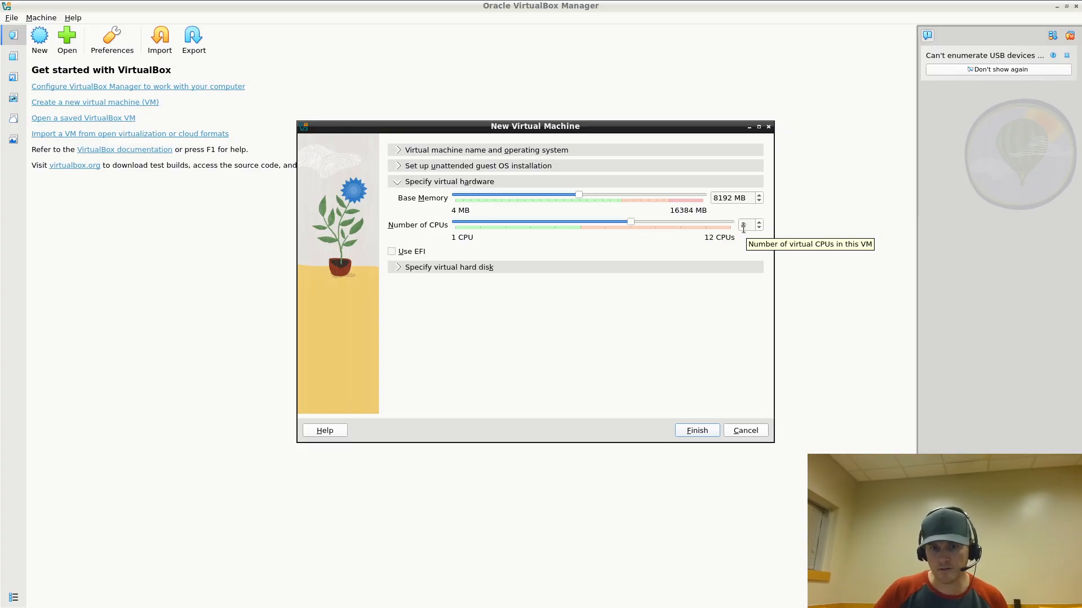
left_click(443, 269)
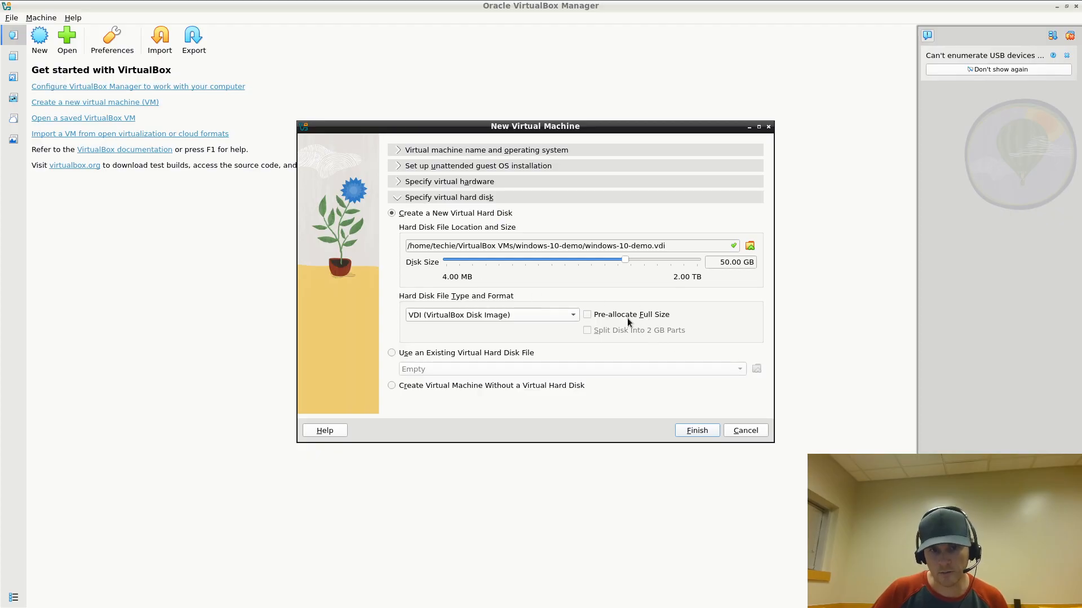
Keep the new disk windows-10-demo.vdi at 50.00 GB in VDI format
double_click(724, 263)
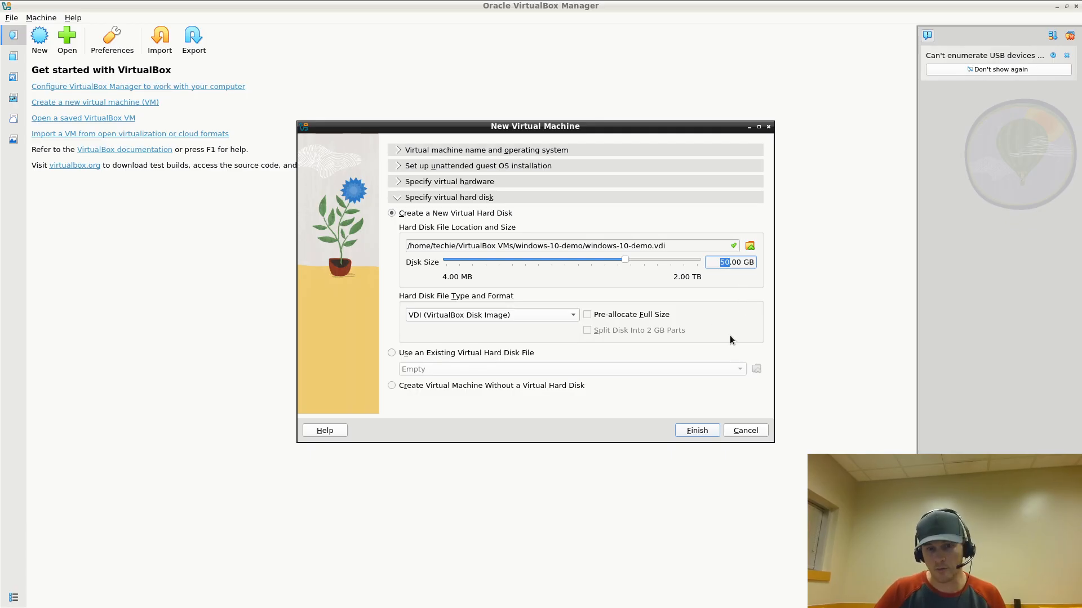
Finish the wizard, start windows-10-demo and maximize its window
left_click(701, 430)
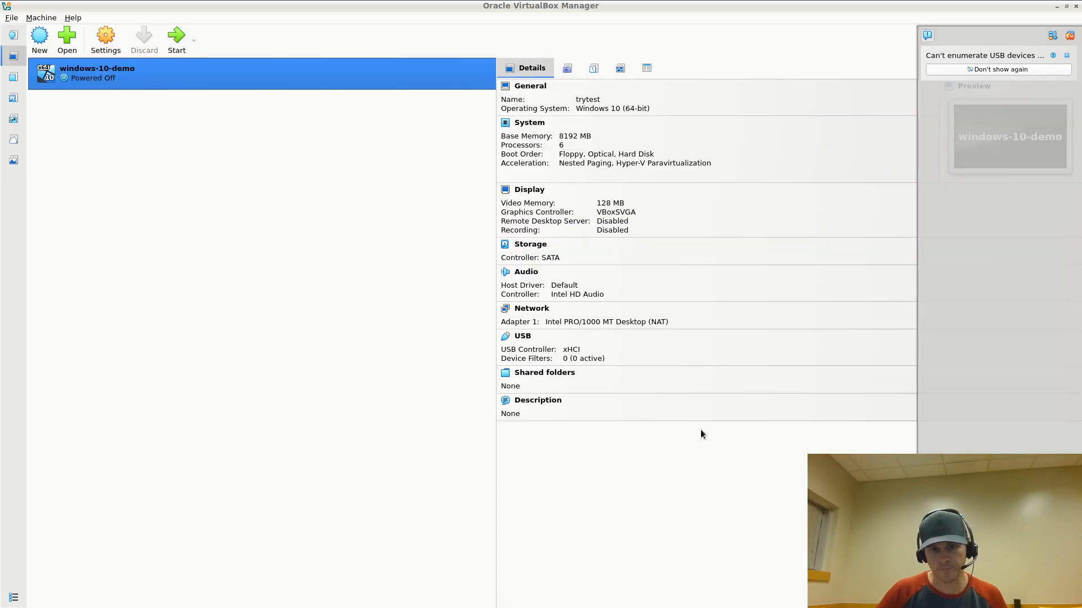
double_click(357, 71)
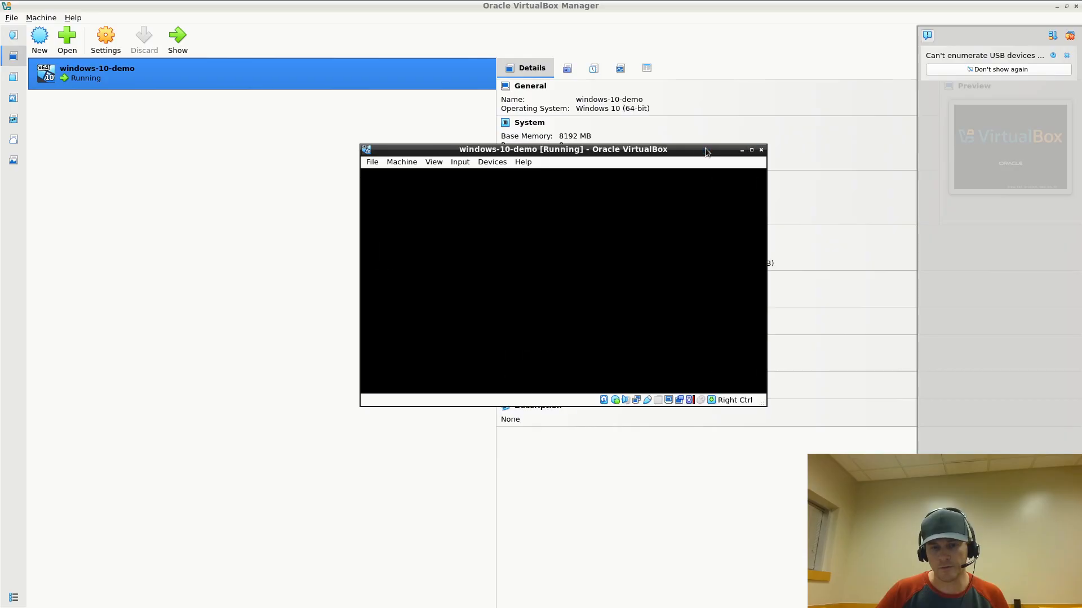
left_click(750, 151)
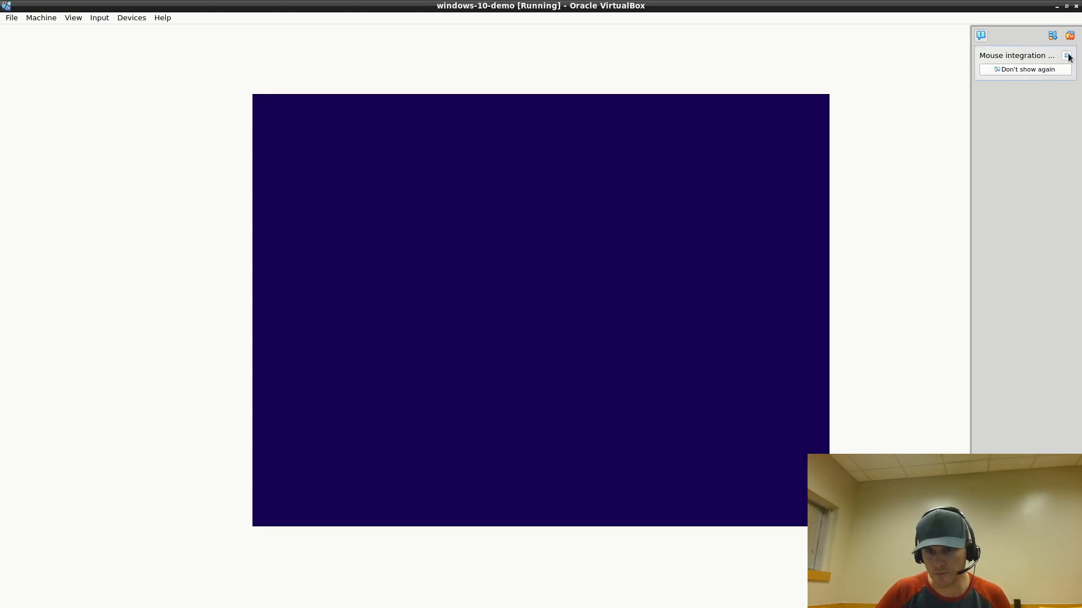
Dismiss the mouse integration notice and review the language and time format lists
left_click(1066, 56)
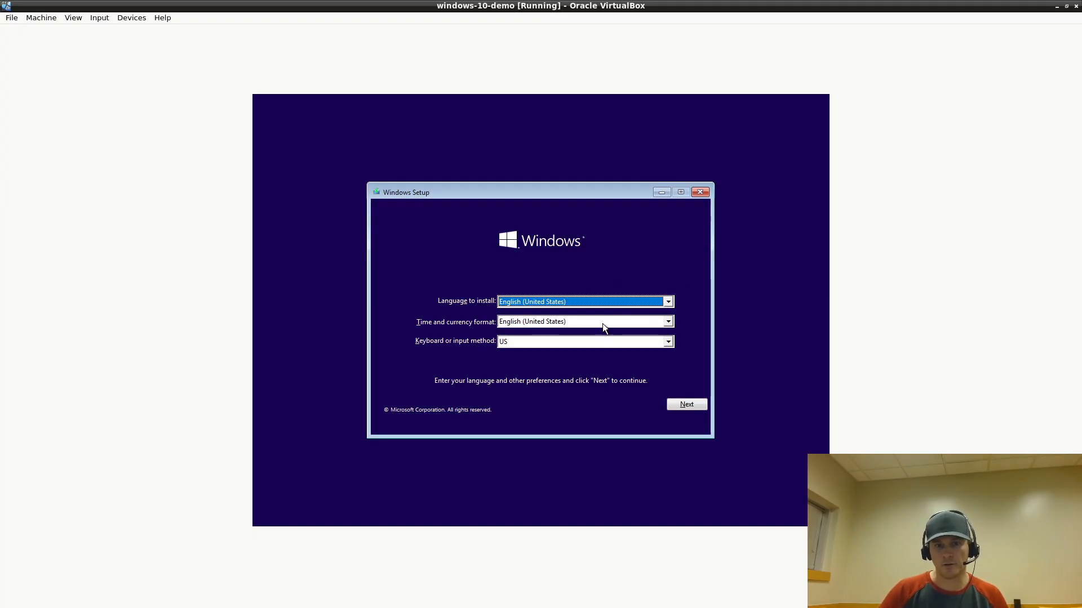
left_click(596, 302)
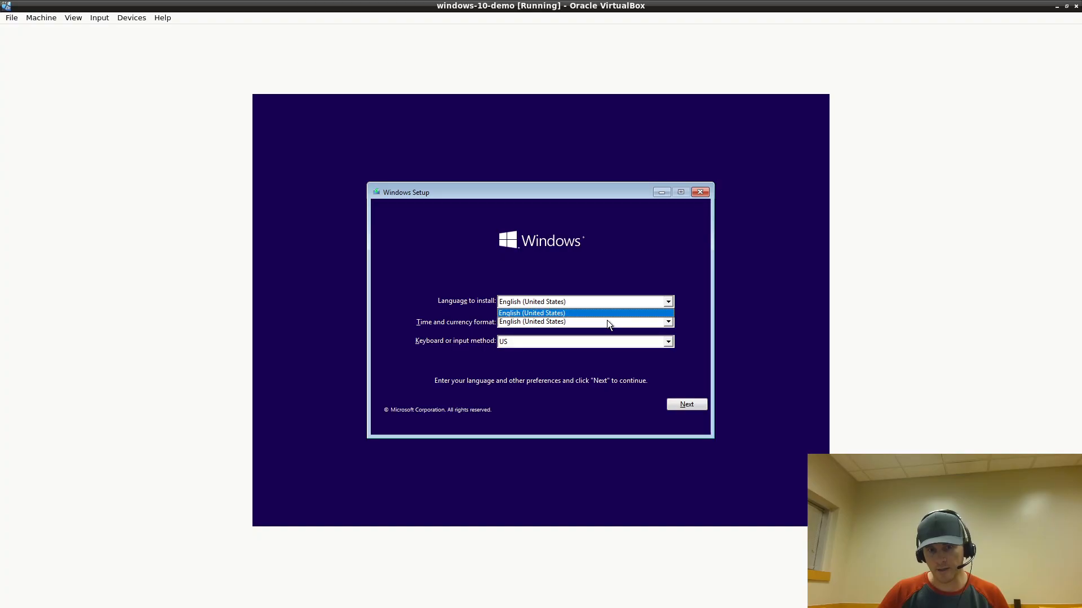
left_click(606, 321)
left_click(607, 321)
scroll(598, 338, "down", 3)
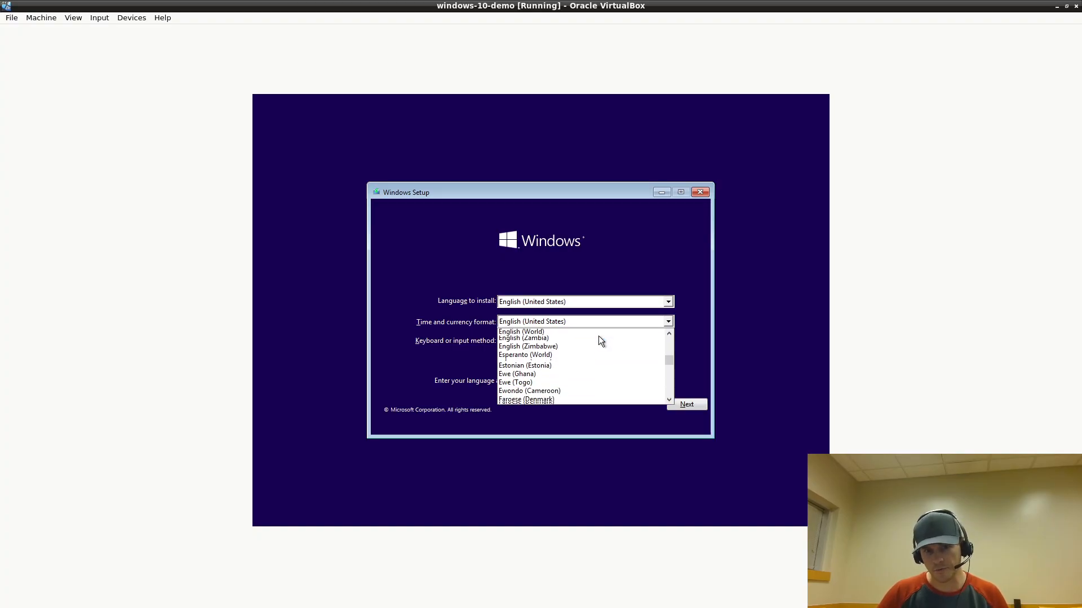
left_click(606, 274)
left_click(603, 299)
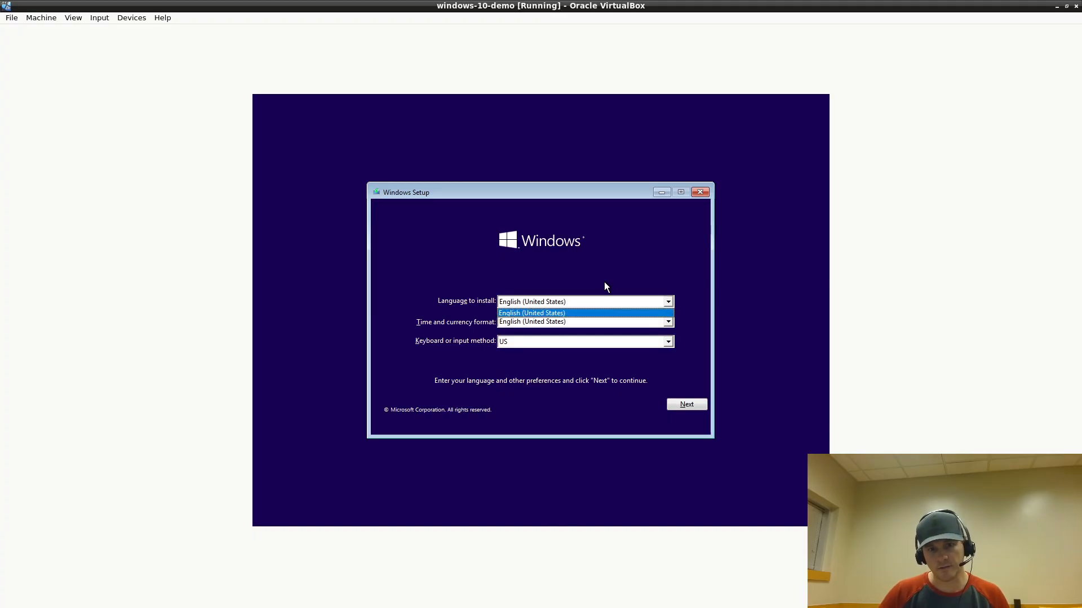
left_click(603, 282)
left_click(528, 321)
scroll(563, 376, "down", 3)
left_click(617, 263)
Scroll through the time and currency format list and keep English (United States)
left_click(579, 321)
scroll(600, 345, "down", 5)
scroll(603, 349, "down", 20)
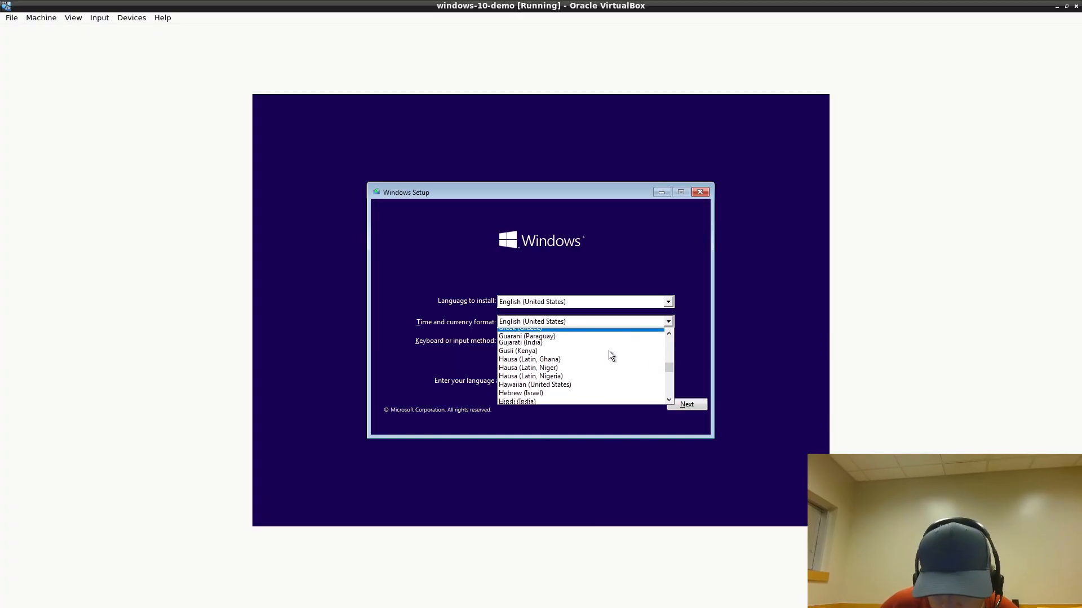
left_click(667, 367)
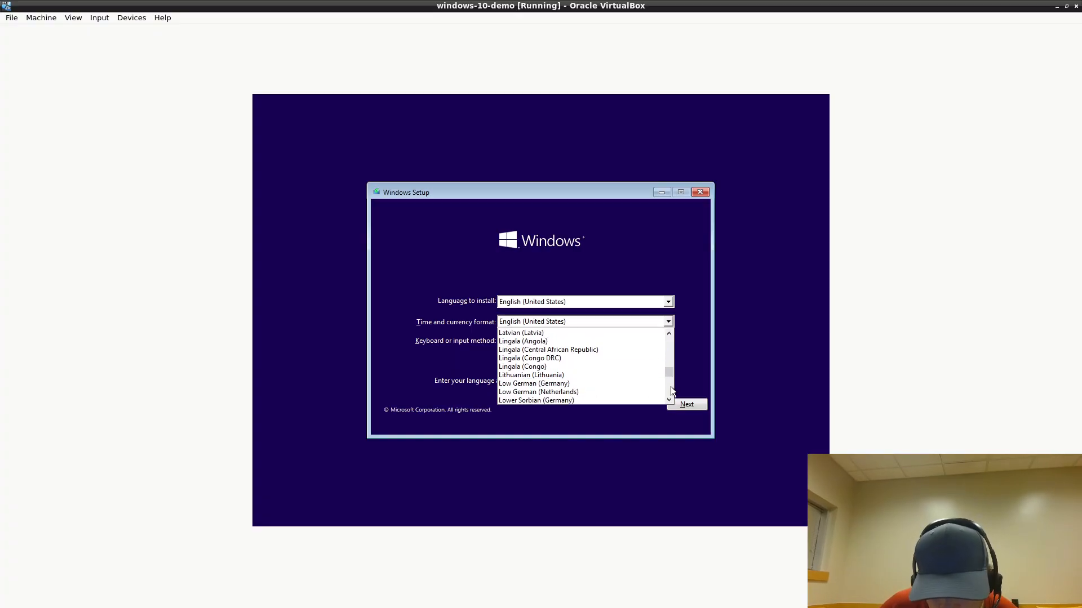
left_click_drag(665, 369, 661, 303)
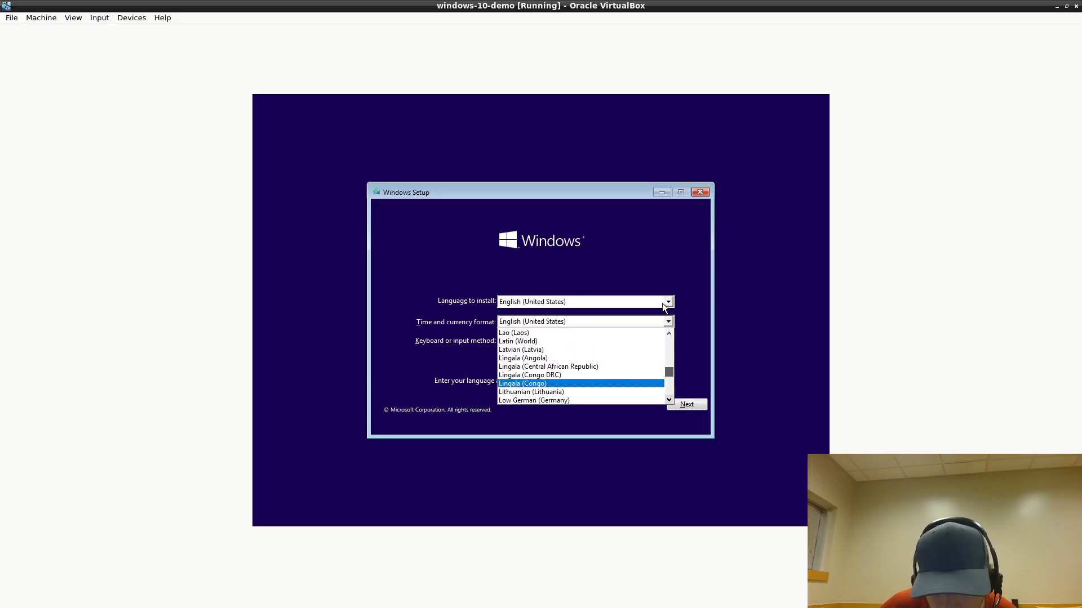
scroll(574, 362, "up", 4)
scroll(575, 364, "up", 20)
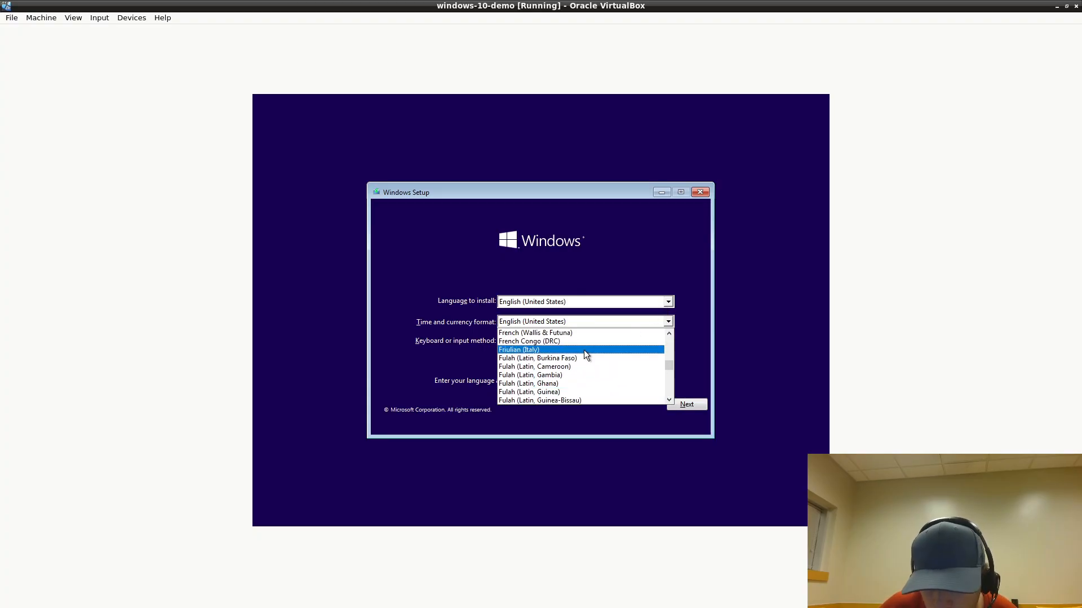
scroll(585, 355, "up", 13)
left_click_drag(670, 360, 675, 334)
scroll(558, 354, "down", 6)
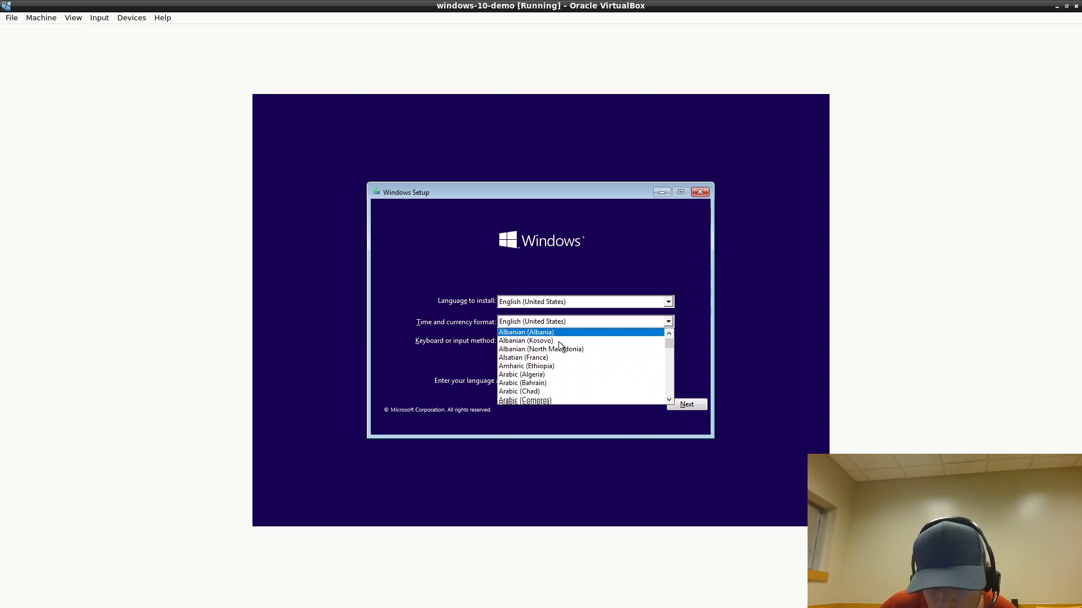
left_click(602, 263)
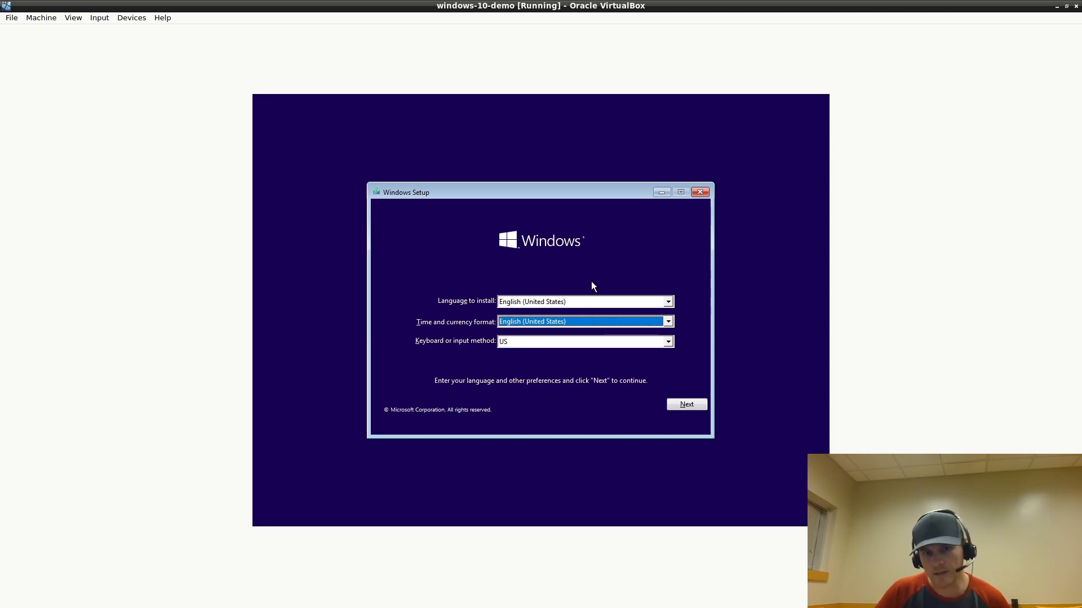
Accept the default language settings in Windows Setup and continue
left_click(681, 405)
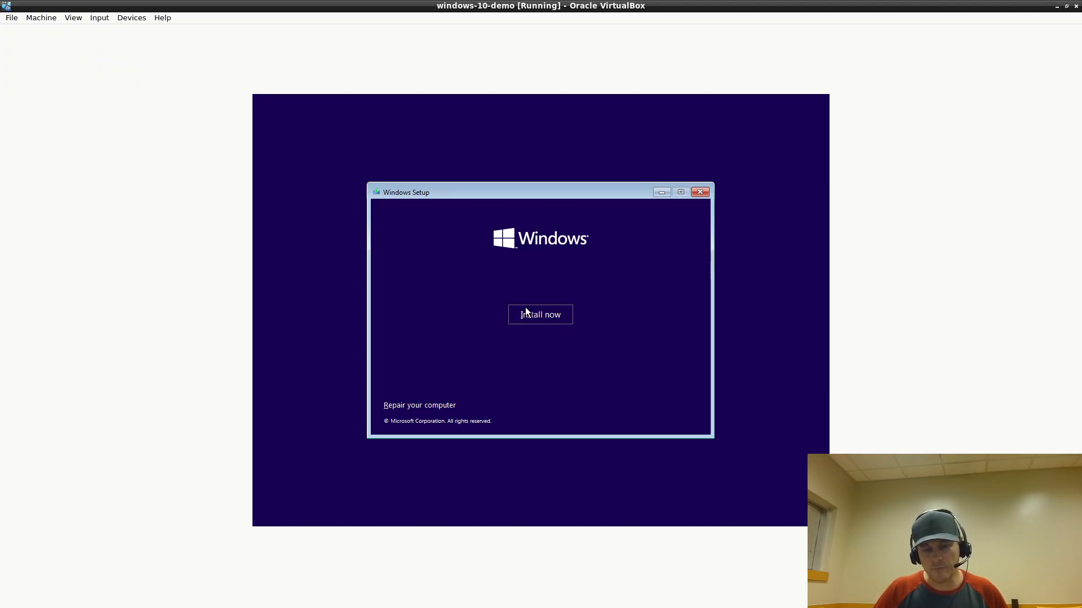
Start the install without a product key and choose Windows 10 Home as the edition
left_click(567, 314)
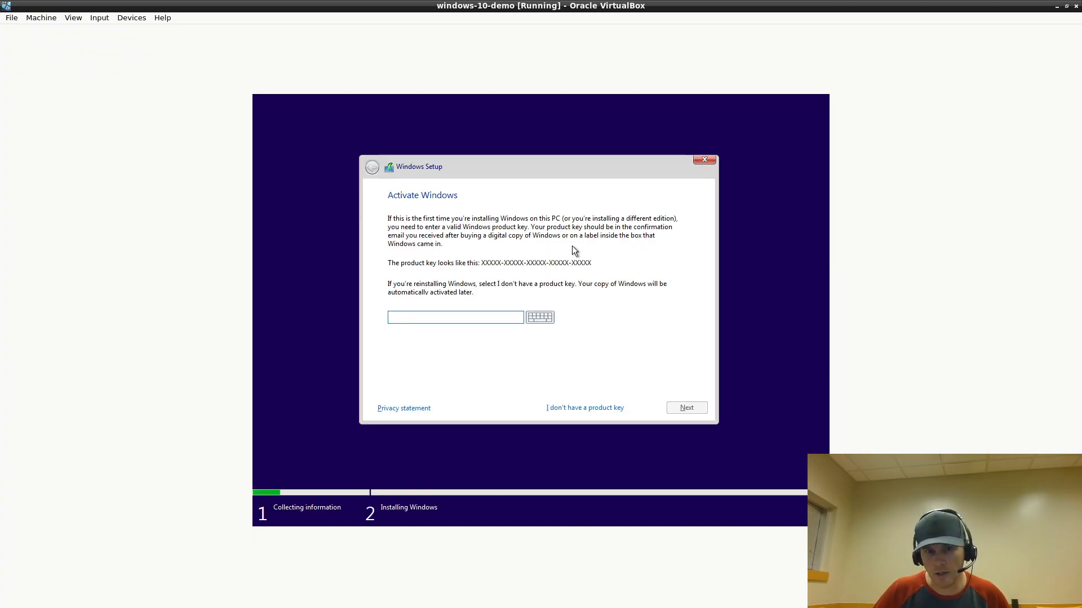
left_click(593, 407)
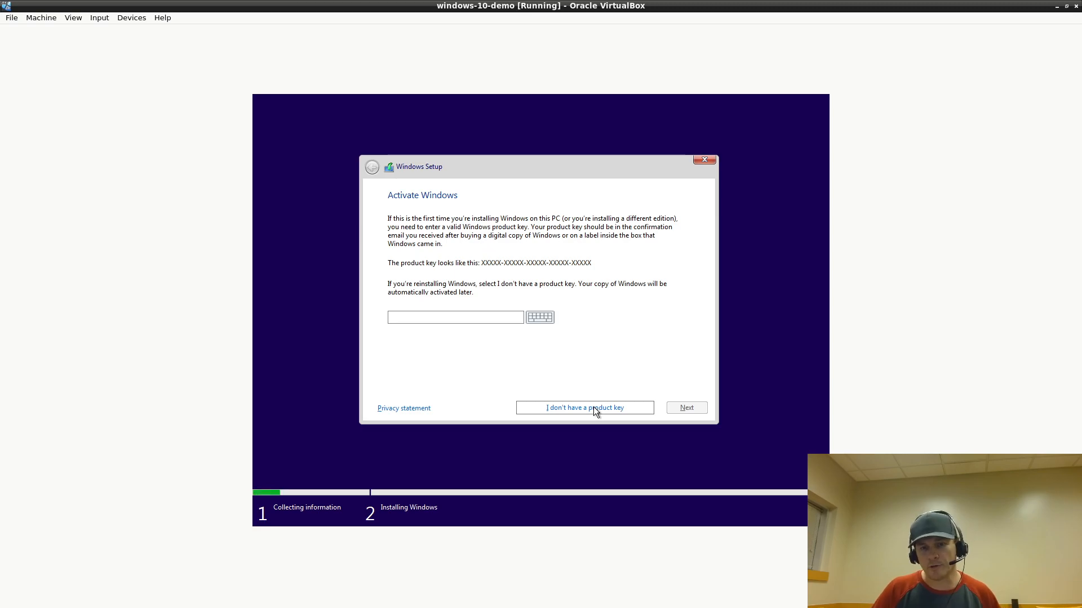
left_click(593, 408)
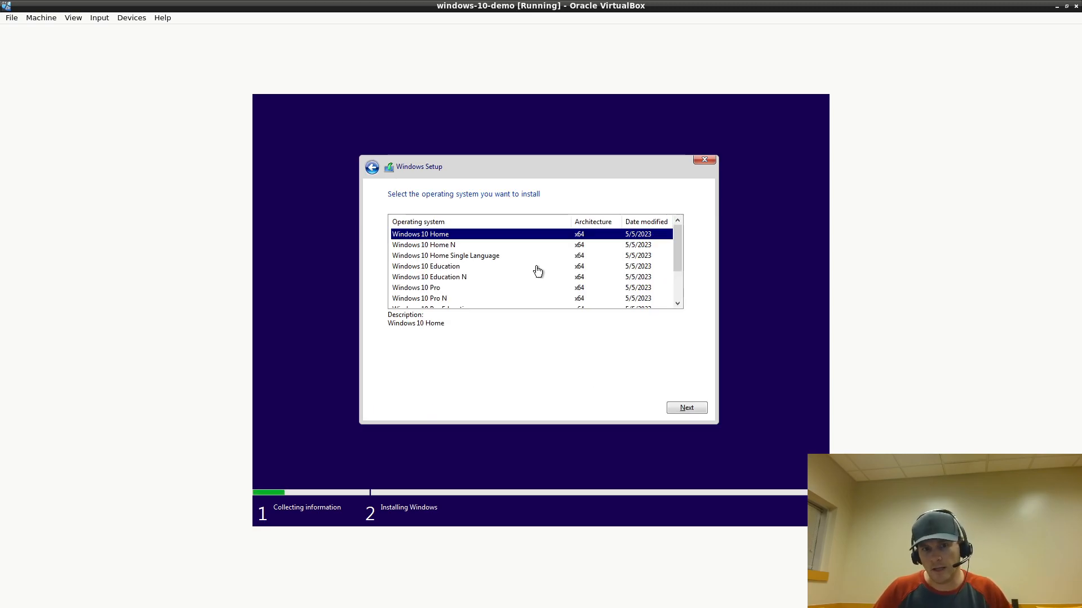
mouse_move(678, 250)
left_mouse_down()
mouse_move(678, 292)
mouse_move(672, 232)
left_mouse_up()
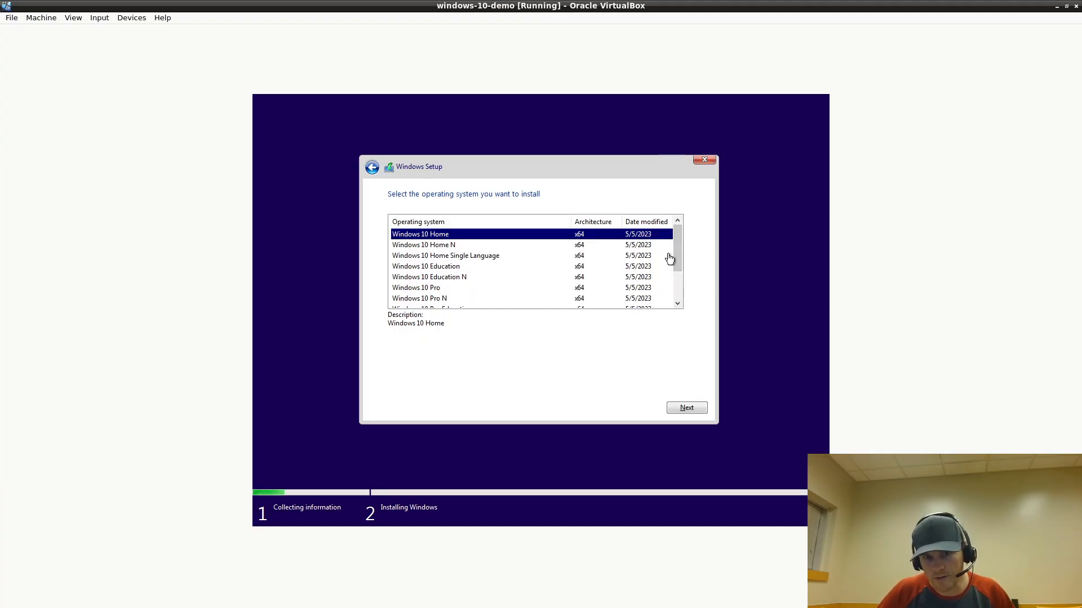
left_click_drag(678, 250, 673, 227)
left_click(693, 404)
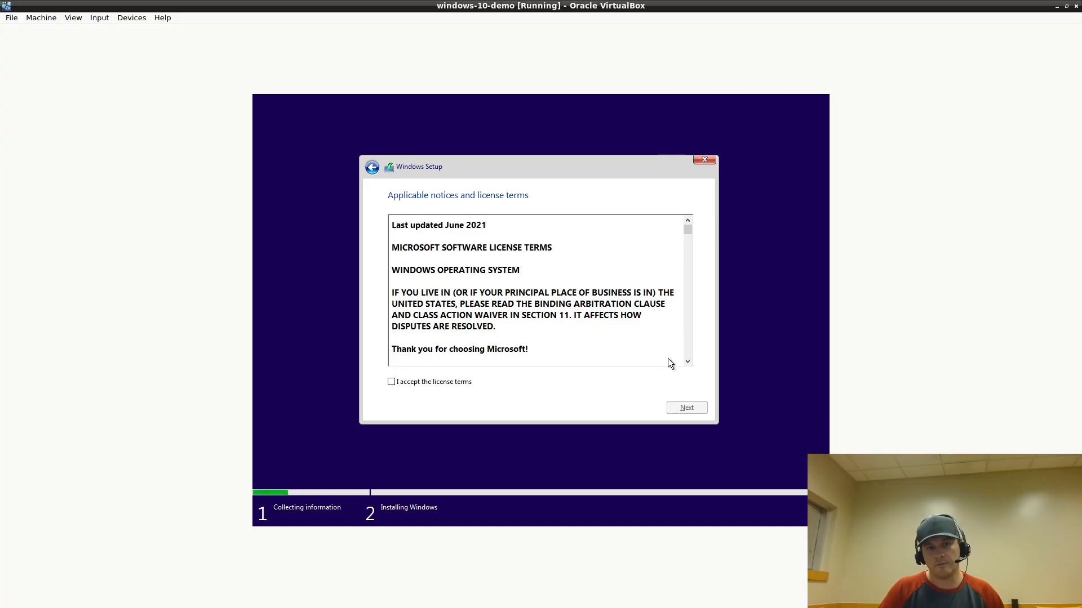
Accept the license terms and pick the 'Custom: Install Windows only (advanced)' install type
left_click(418, 383)
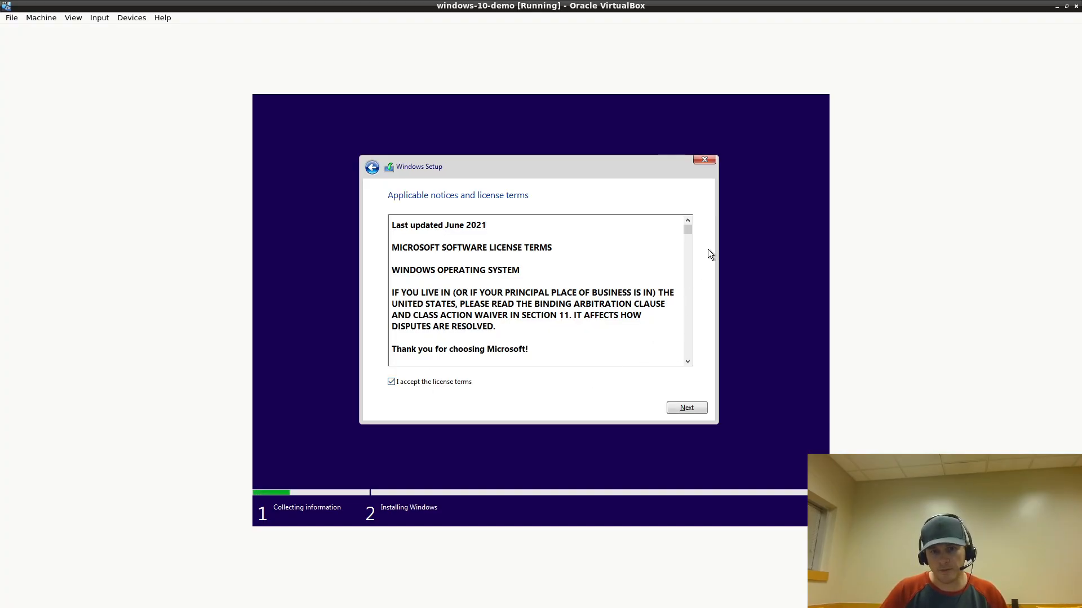
left_click_drag(688, 230, 709, 375)
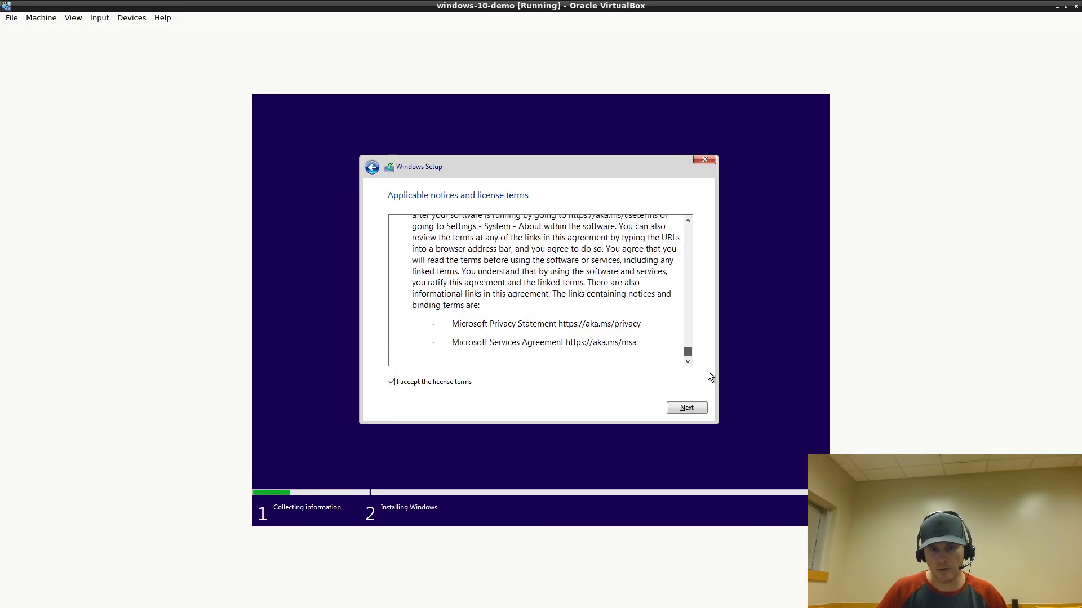
left_click(685, 408)
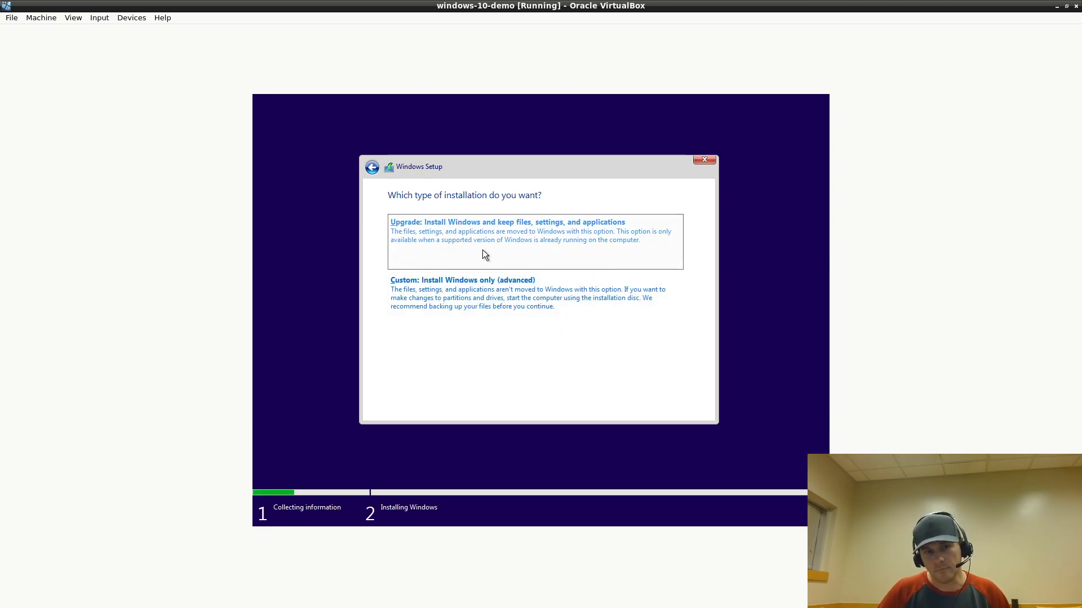
left_click(565, 306)
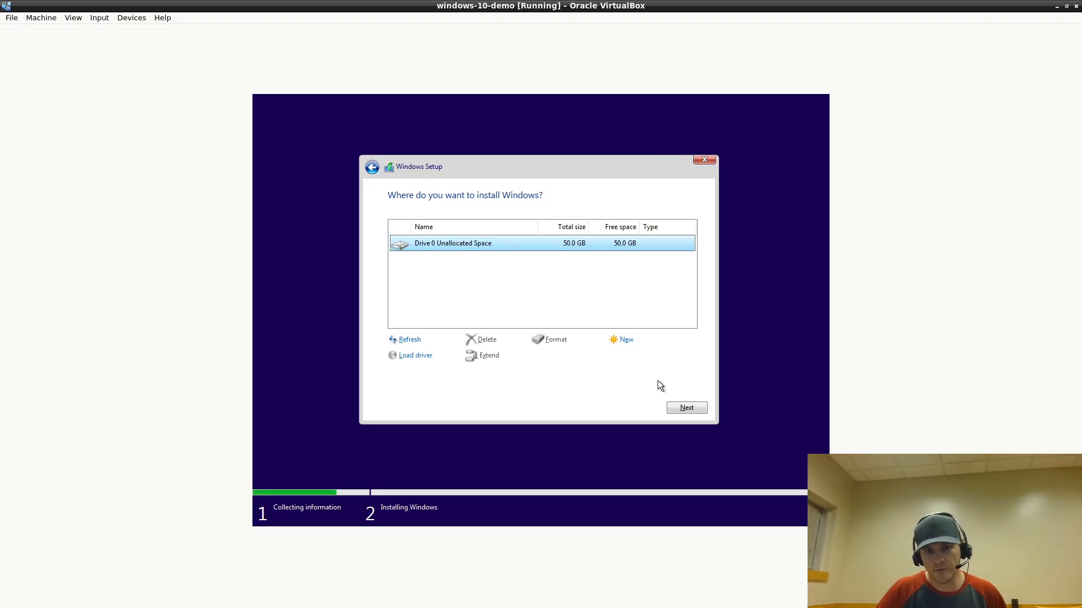
Install Windows onto Drive 0's 50.0 GB unallocated space
left_click(674, 408)
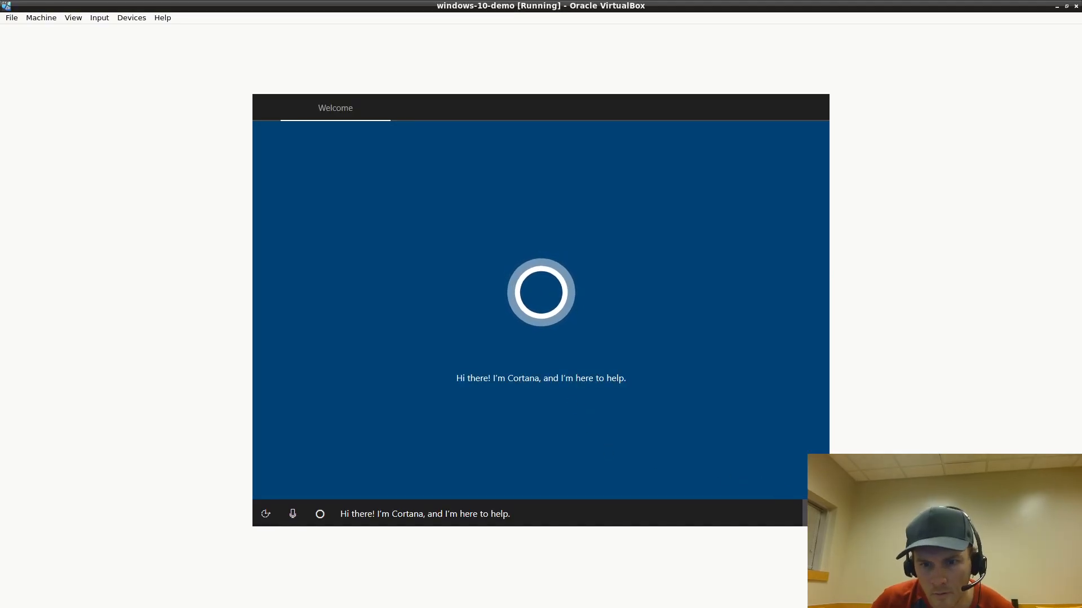
Mute the guest's speaker volume by sliding the Speakers level to zero
left_click(816, 514)
left_click(816, 514)
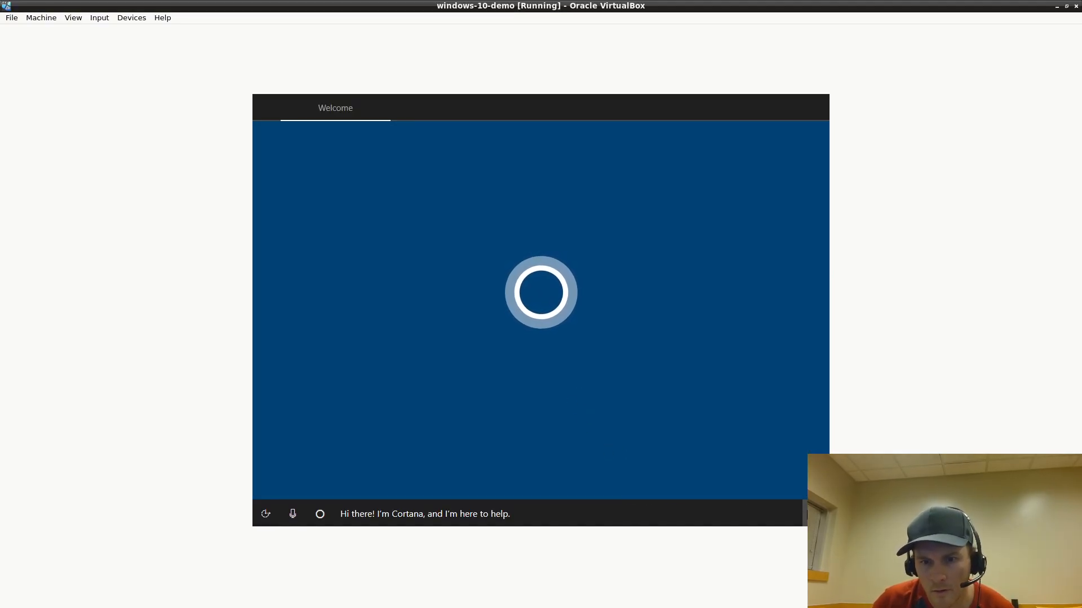
left_click(815, 514)
left_click_drag(750, 489, 610, 481)
left_click(782, 332)
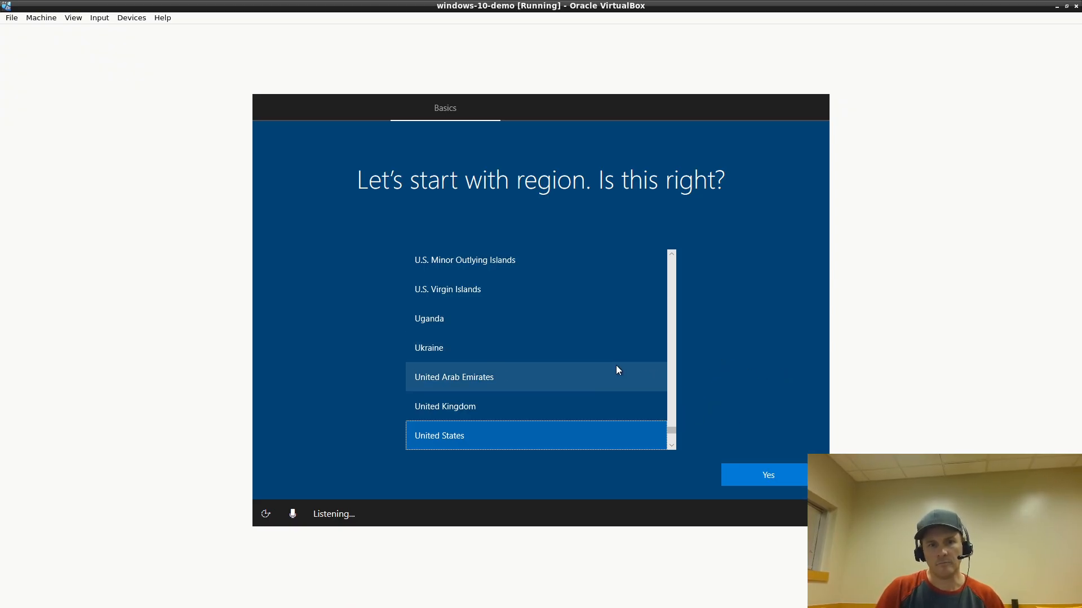
Turn off Cortana voice control on the region screen
scroll(575, 374, "up", 2)
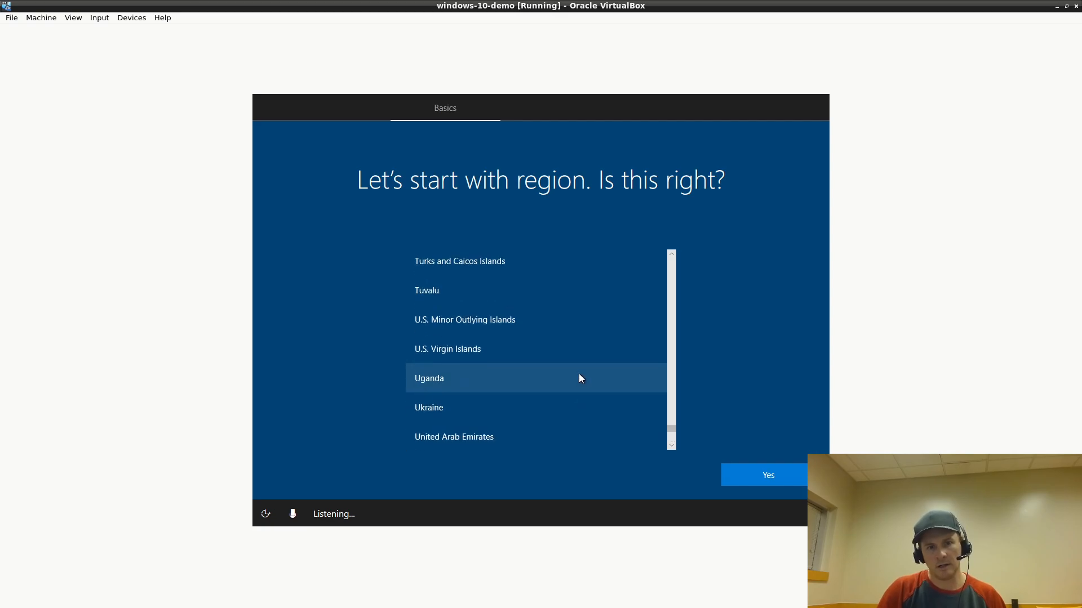
scroll(579, 369, "up", 4)
scroll(585, 361, "down", 10)
scroll(498, 389, "up", 2)
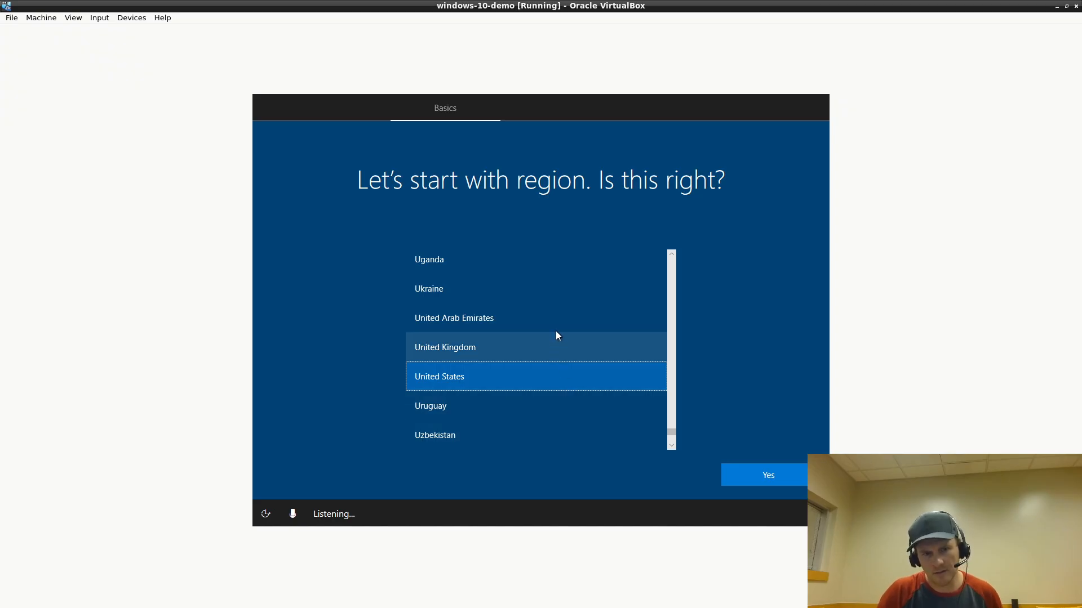
scroll(558, 336, "up", 3)
scroll(563, 326, "up", 4)
scroll(561, 344, "down", 8)
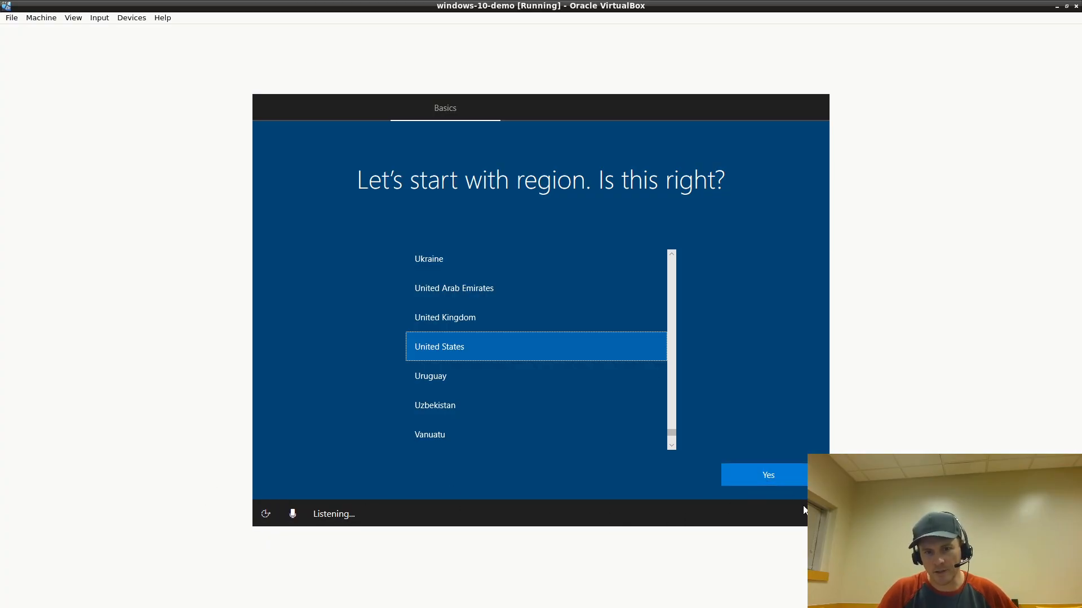
left_click(295, 513)
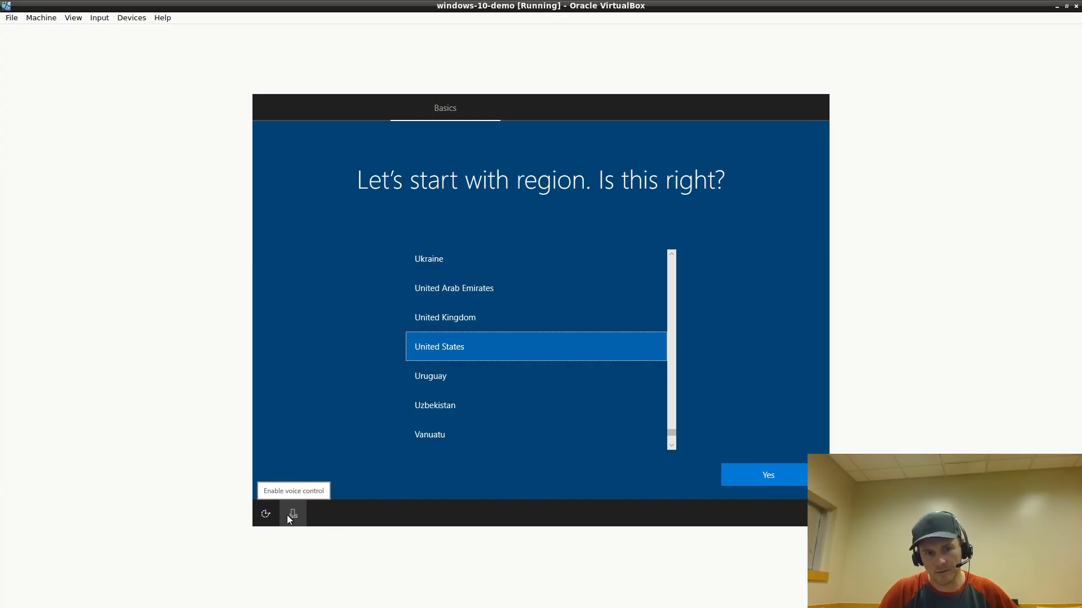
Check the speaker volume is still muted, then confirm United States as the region
left_click(804, 514)
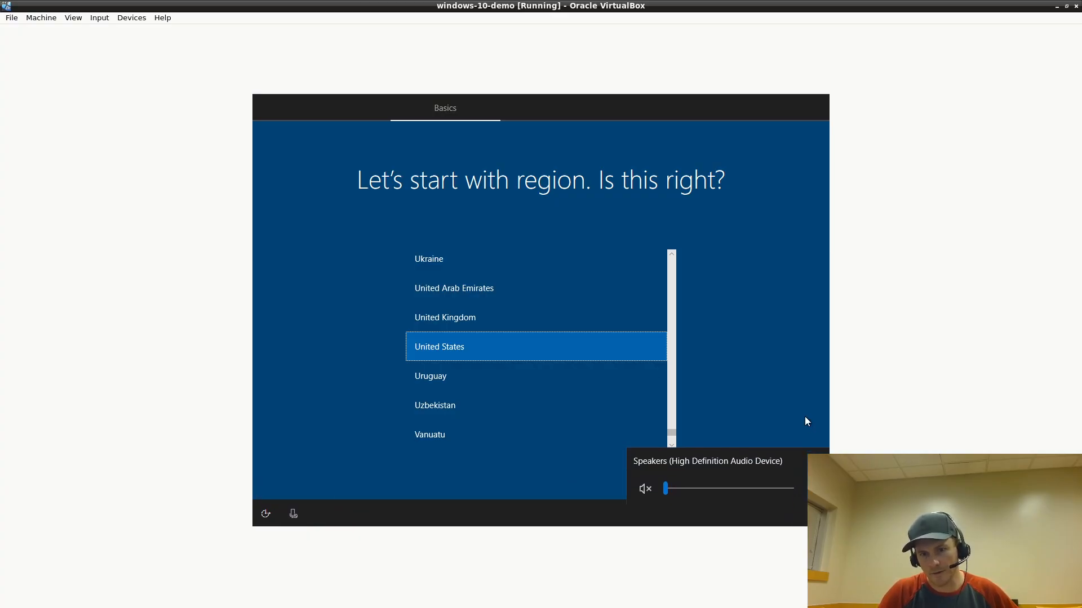
left_click(380, 520)
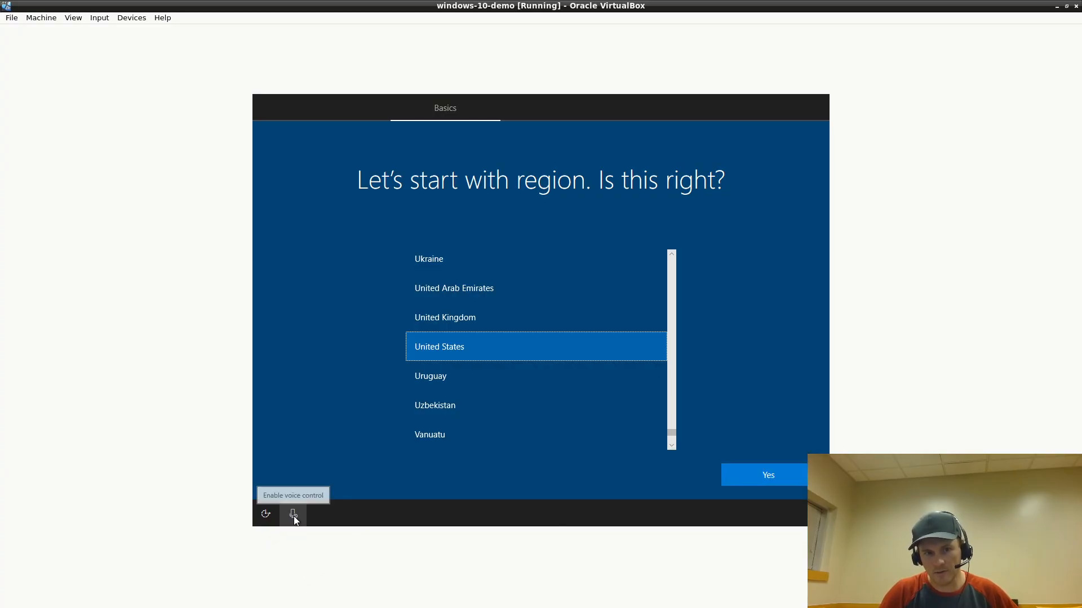
left_click(760, 473)
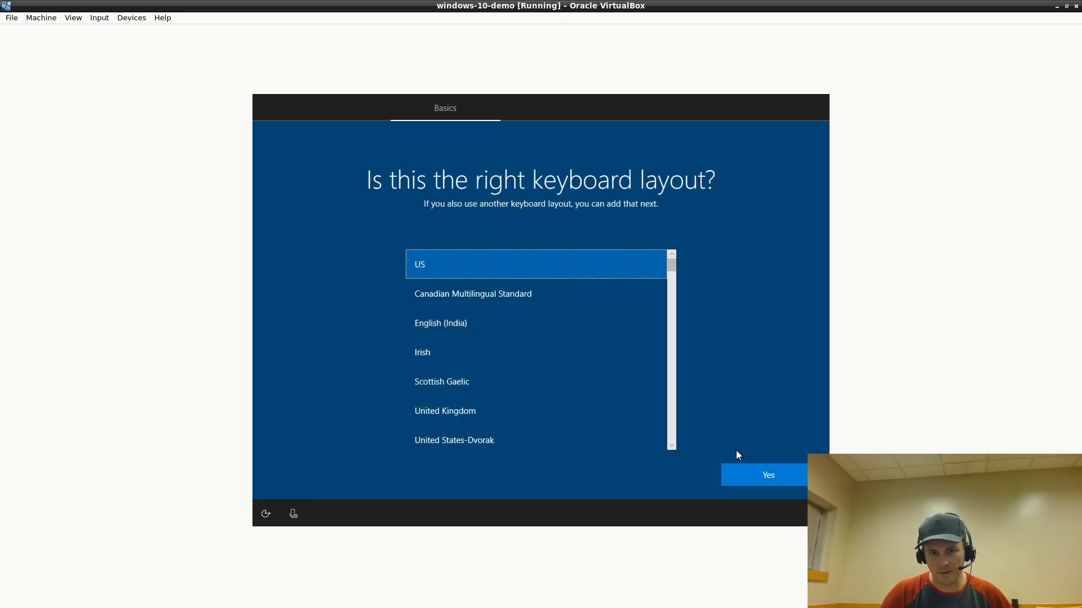
Keep the US keyboard layout, skip a second layout, and continue offline with limited setup
left_click(782, 470)
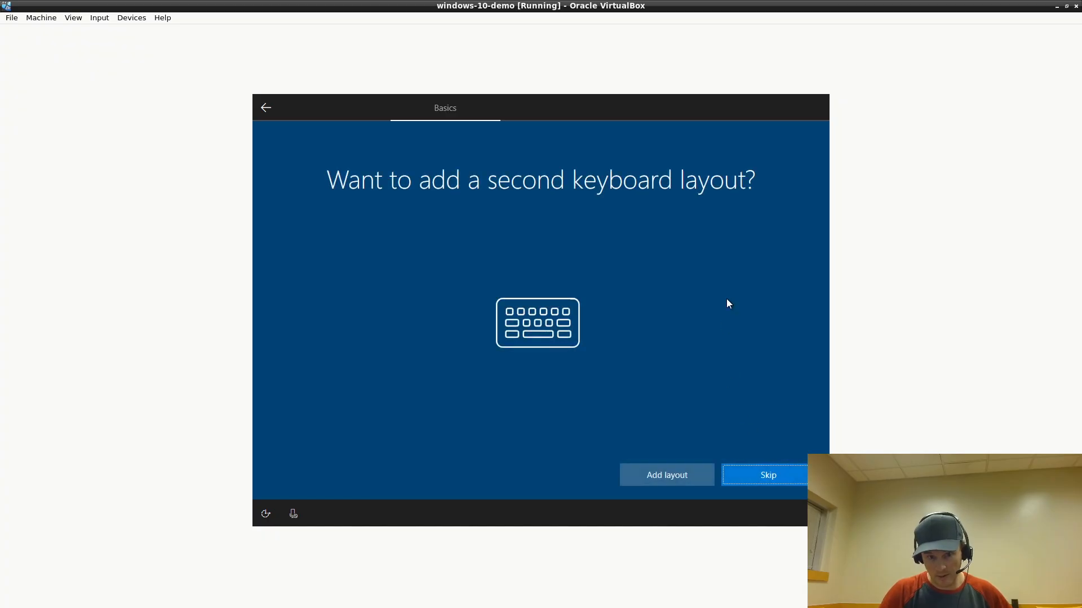
left_click(783, 476)
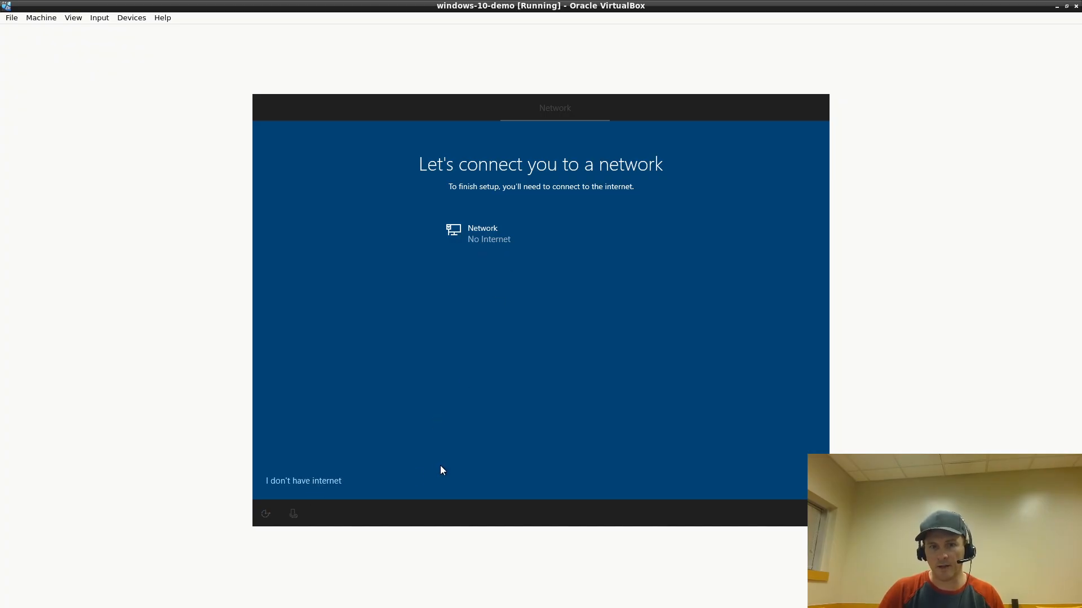
left_click(303, 482)
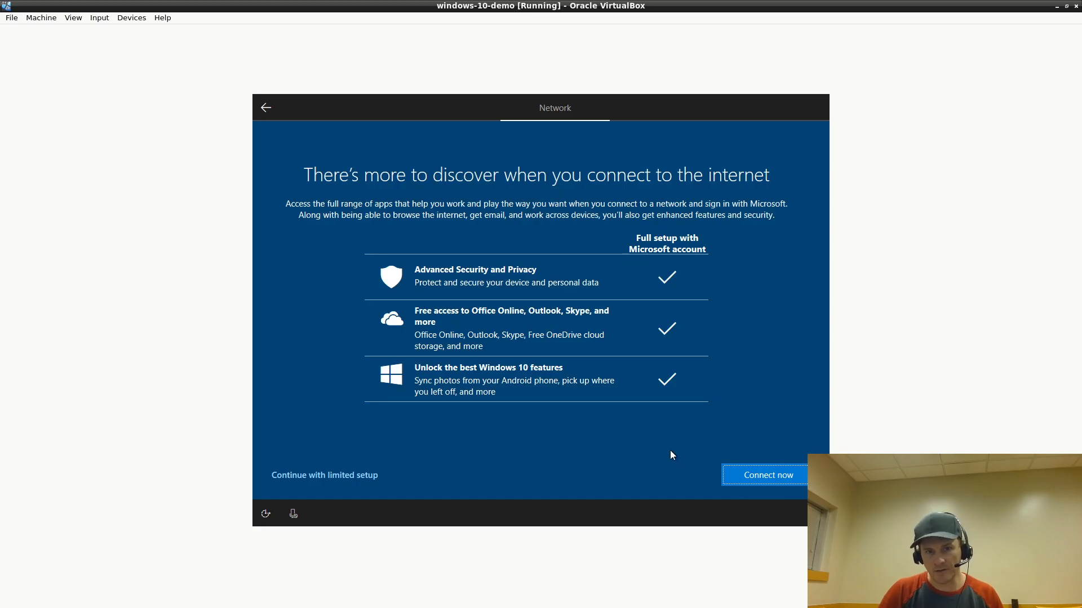
left_click(326, 479)
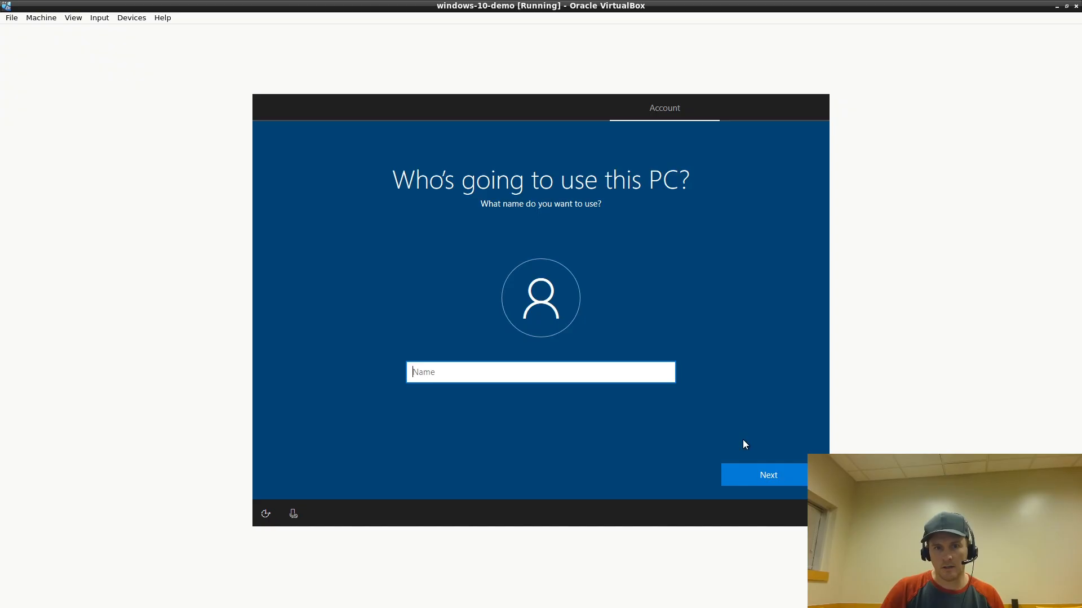
Create the local account with a user name and a password, entered twice to confirm
type("tester")
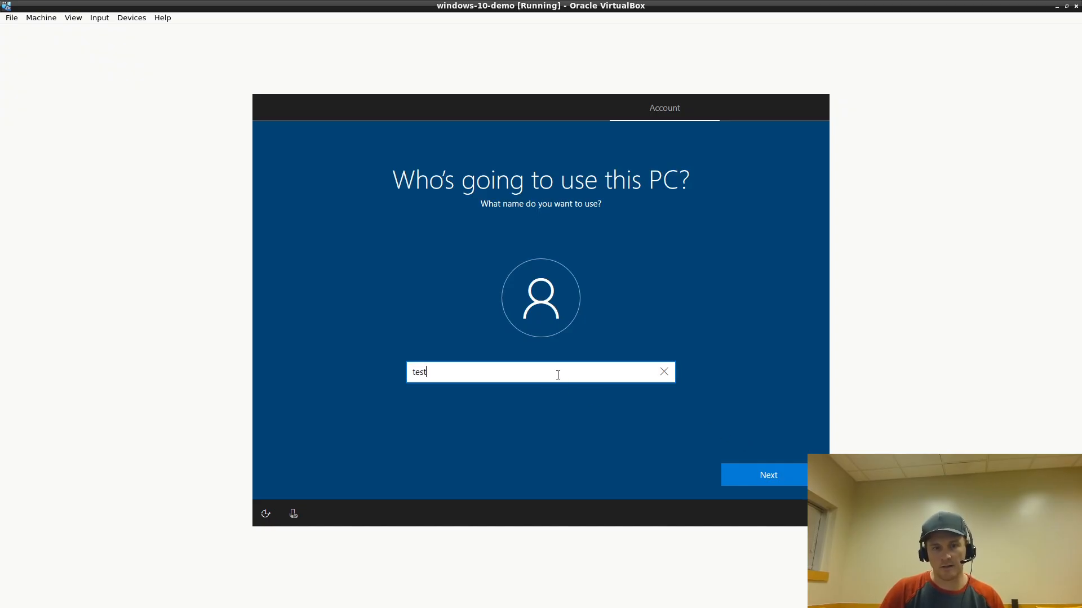
left_click(781, 477)
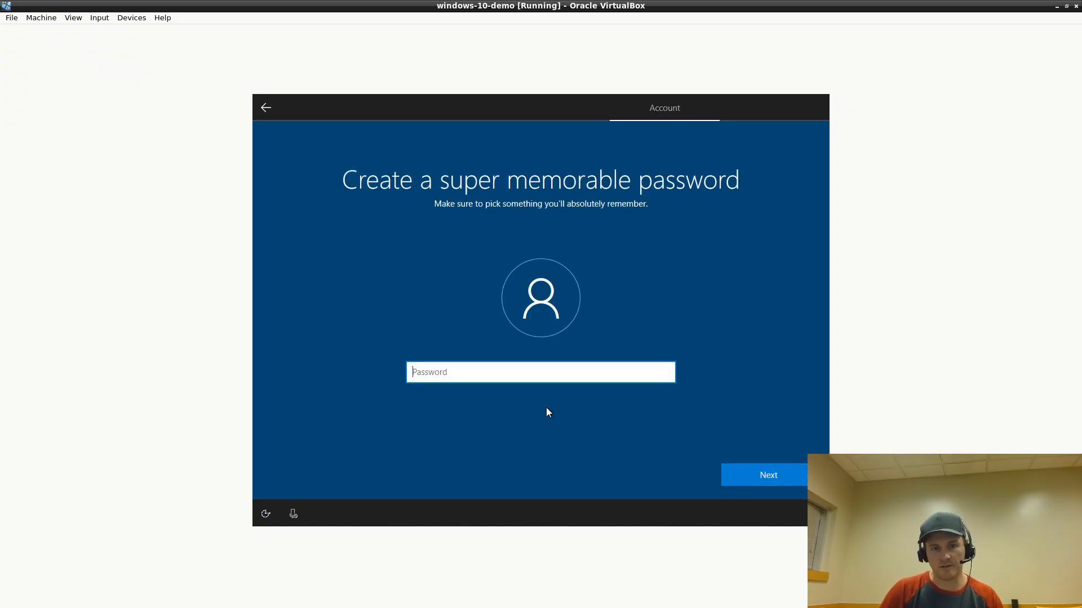
type("•••••••")
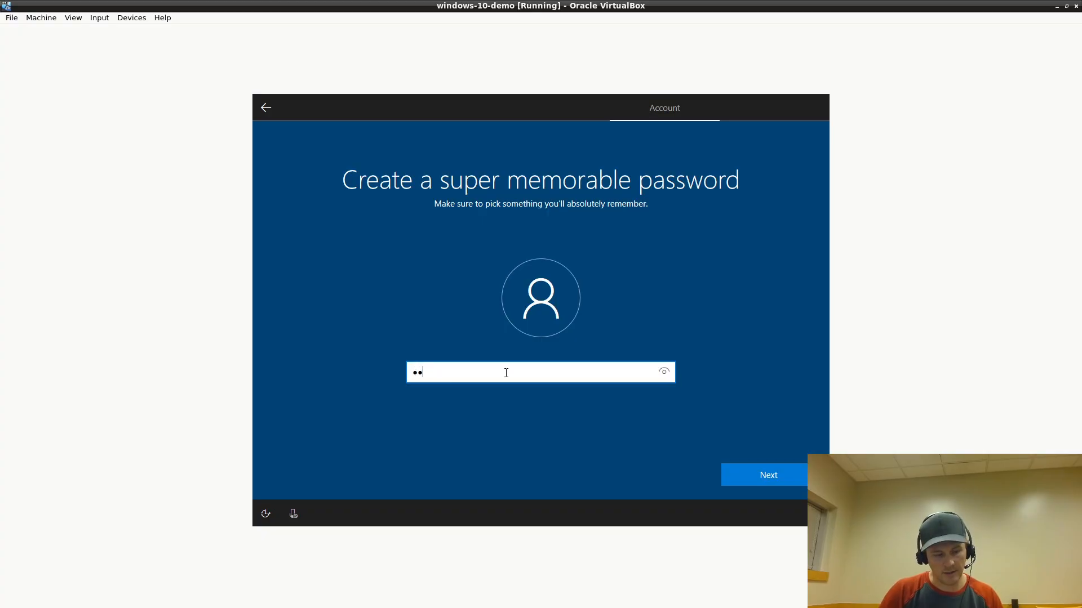
type("••••")
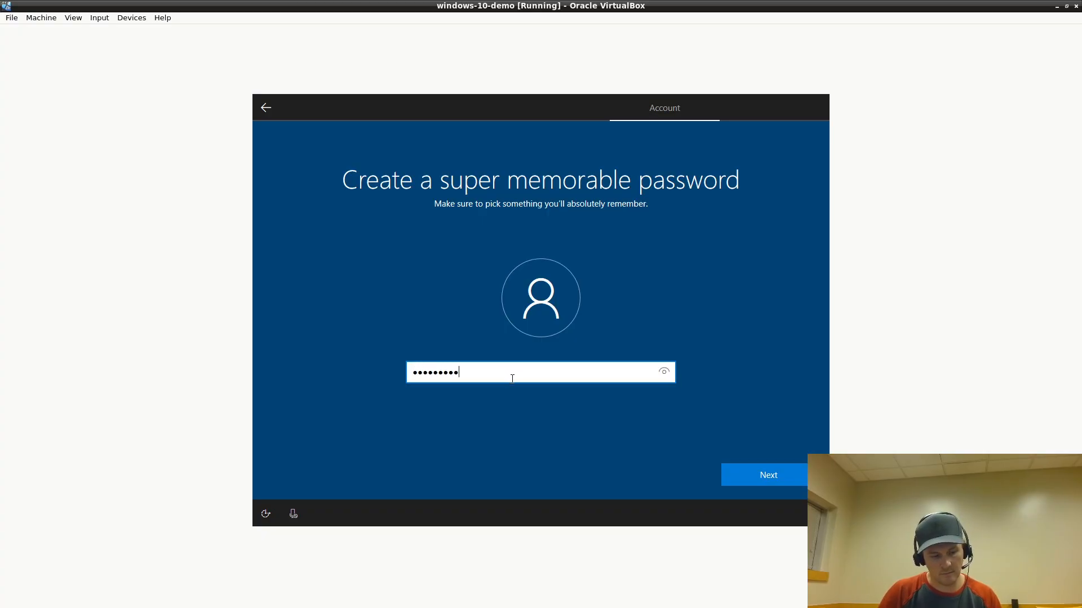
left_click(783, 473)
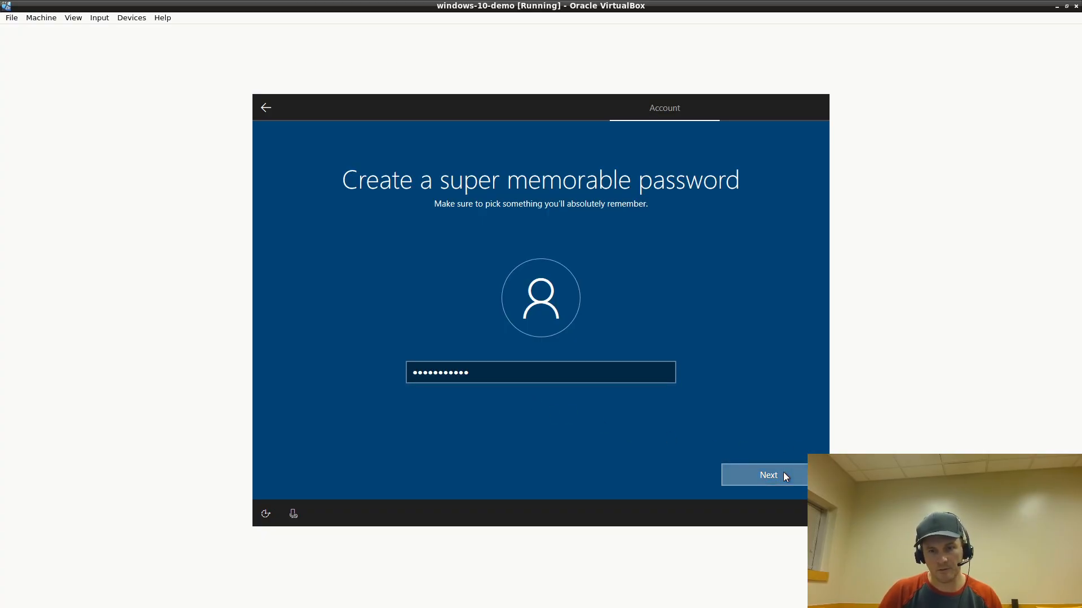
type("••••••••")
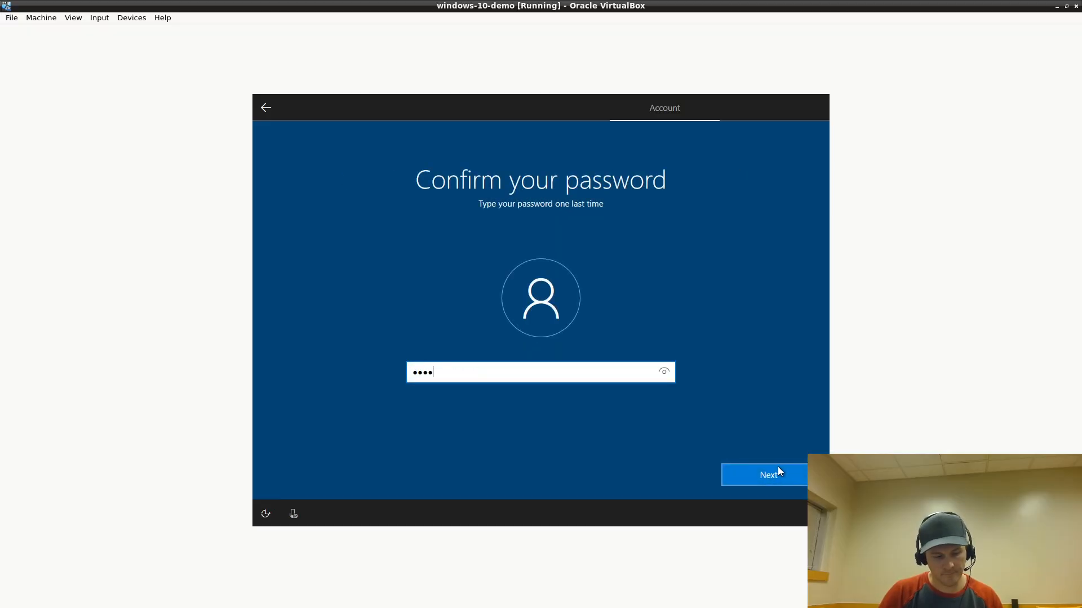
type("•••")
left_click(793, 481)
Pick the childhood nickname security question and submit its answer
left_click(574, 385)
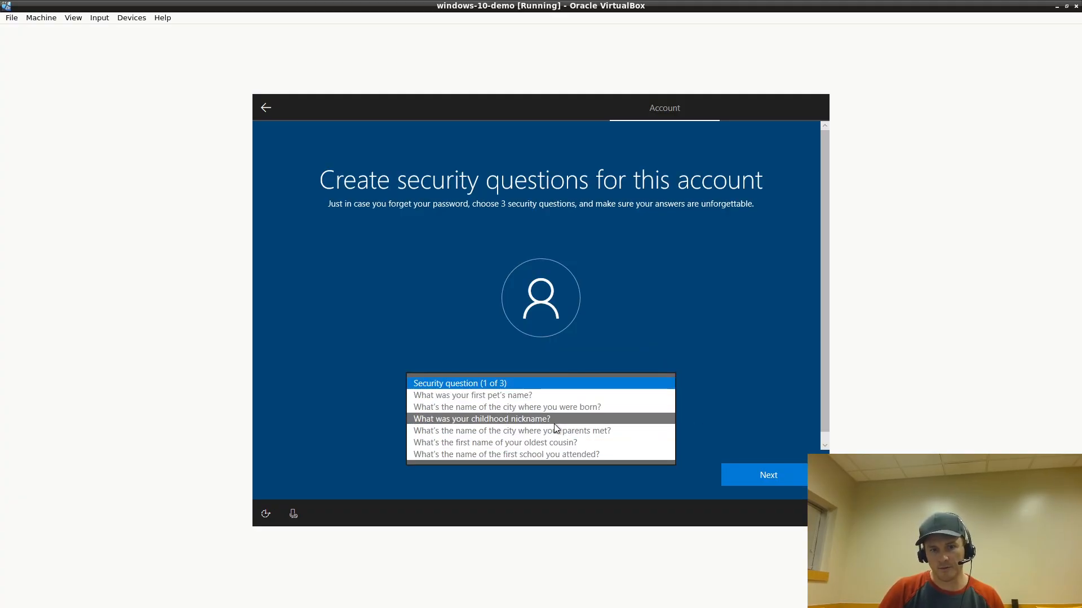
left_click(562, 424)
left_click(574, 420)
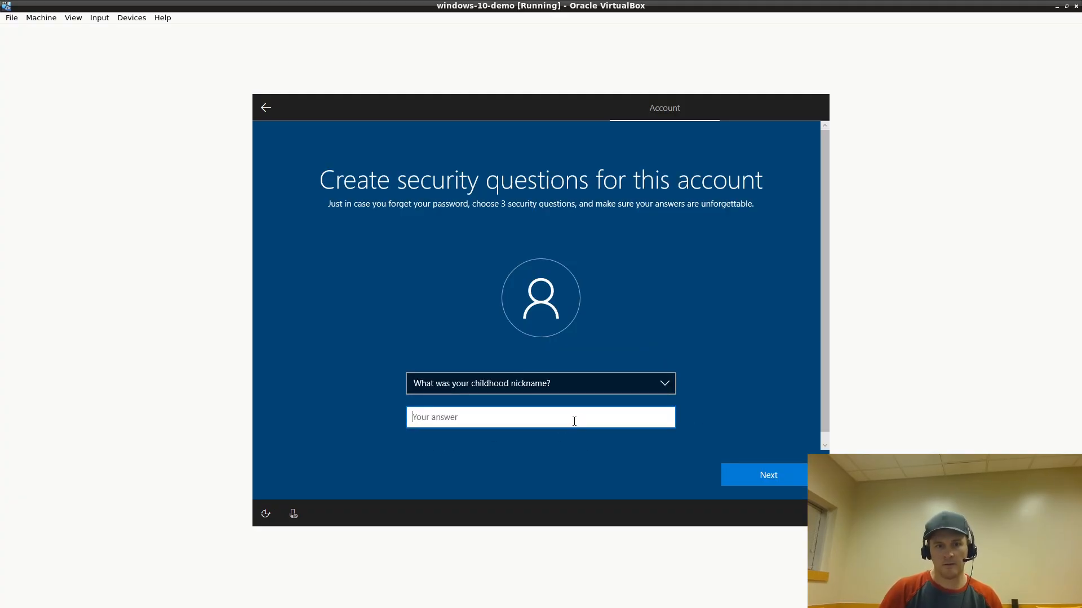
type("d")
key("BackSpace")
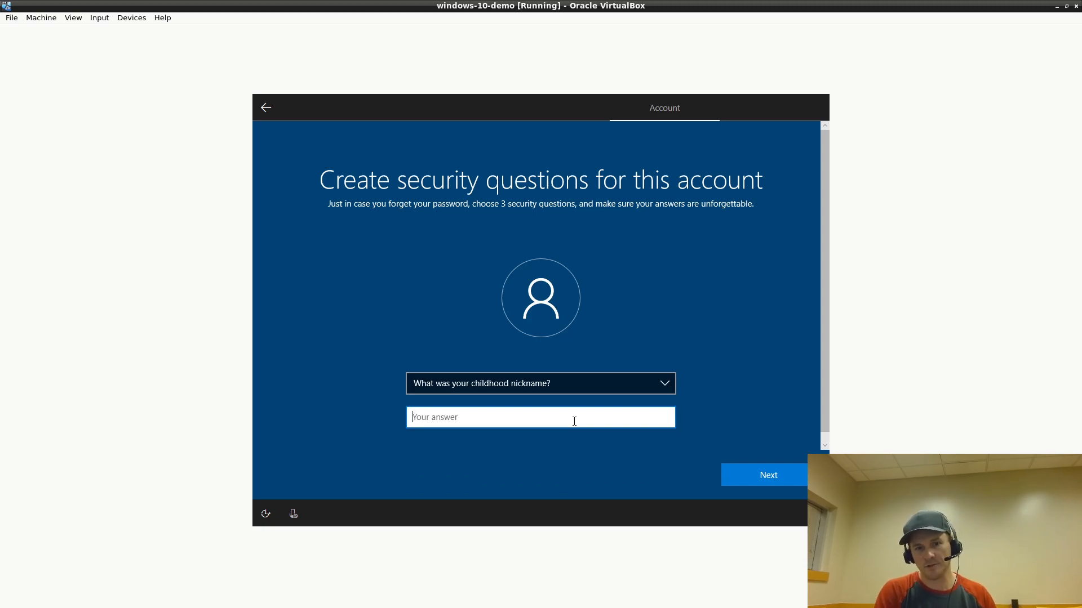
type("testernickname")
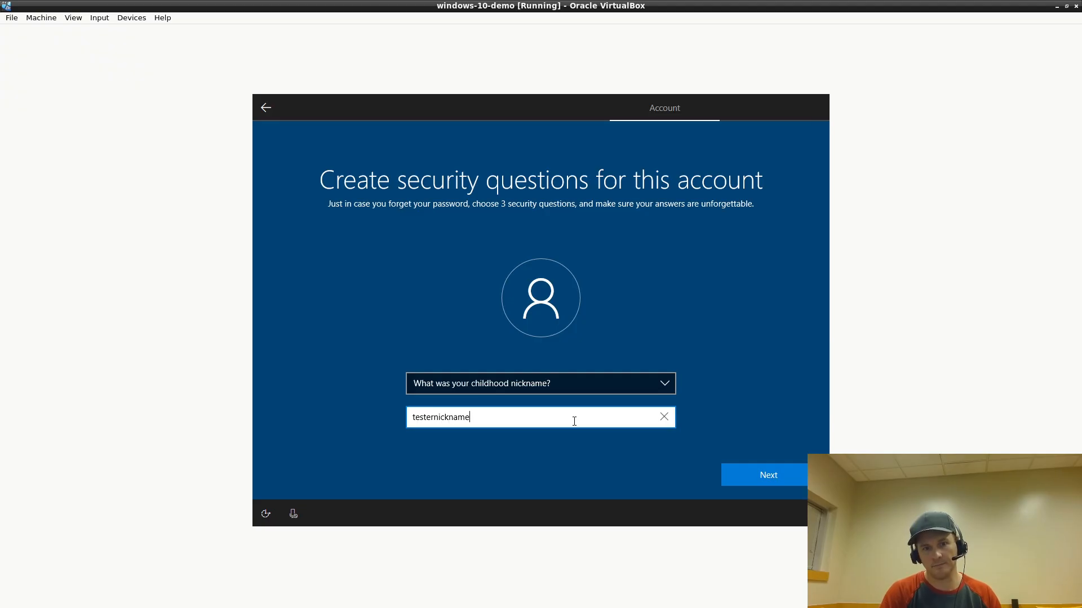
left_click(772, 480)
Pick the oldest cousin security question and submit its answer
left_click(514, 389)
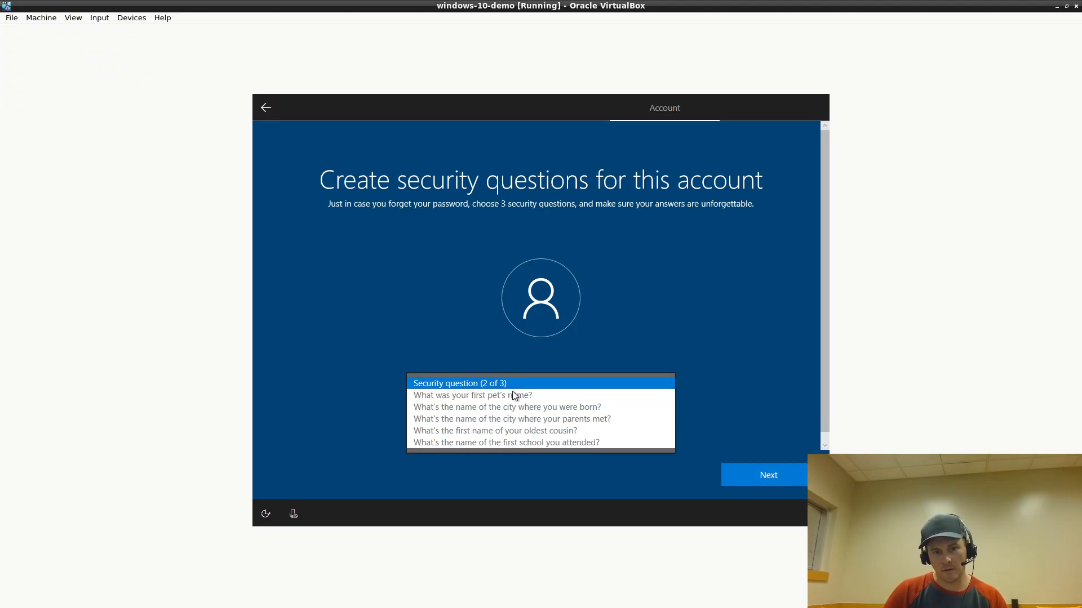
left_click(504, 431)
type("testercousin")
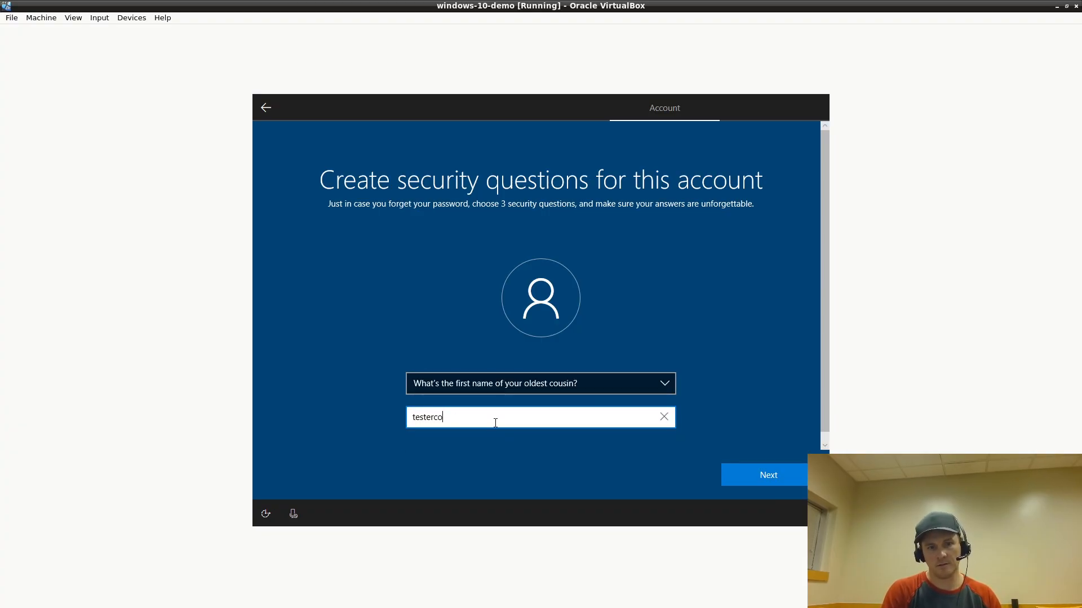
left_click(730, 479)
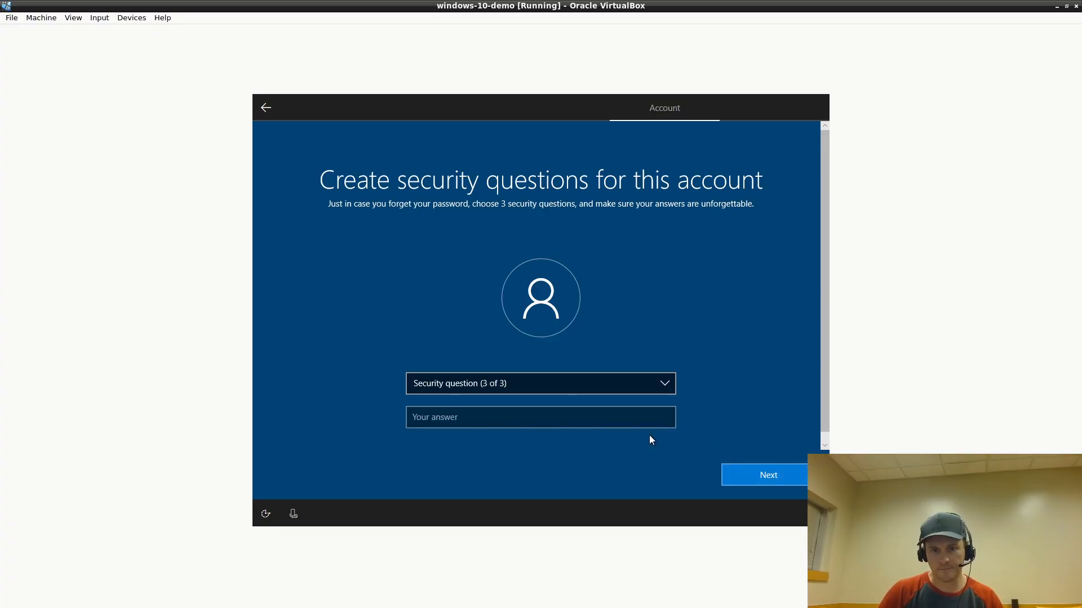
Pick the first school security question and submit its answer
left_click(584, 384)
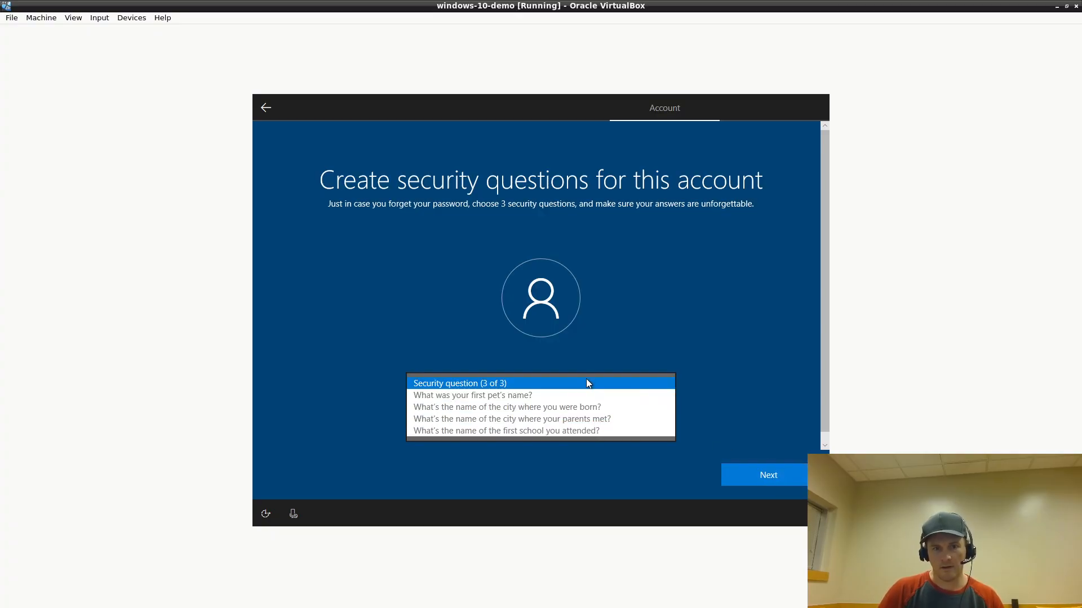
left_click(550, 430)
type("testerschool")
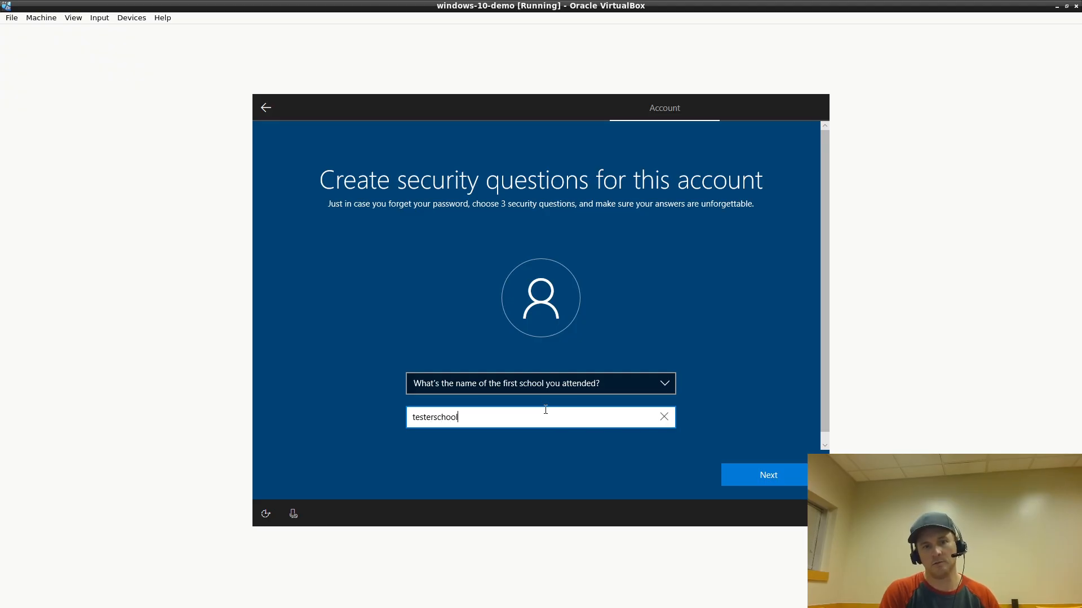
left_click(792, 473)
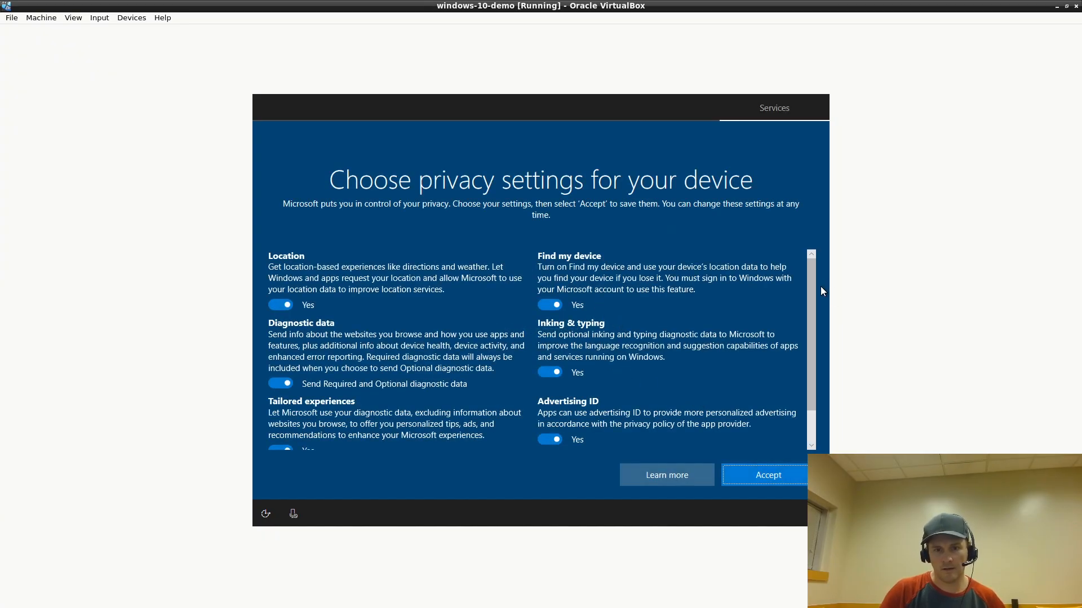
Switch off Find my device, Inking & typing, Advertising ID and Location; send required diagnostics only
scroll(810, 282, "down", 2)
left_click_drag(818, 345, 816, 275)
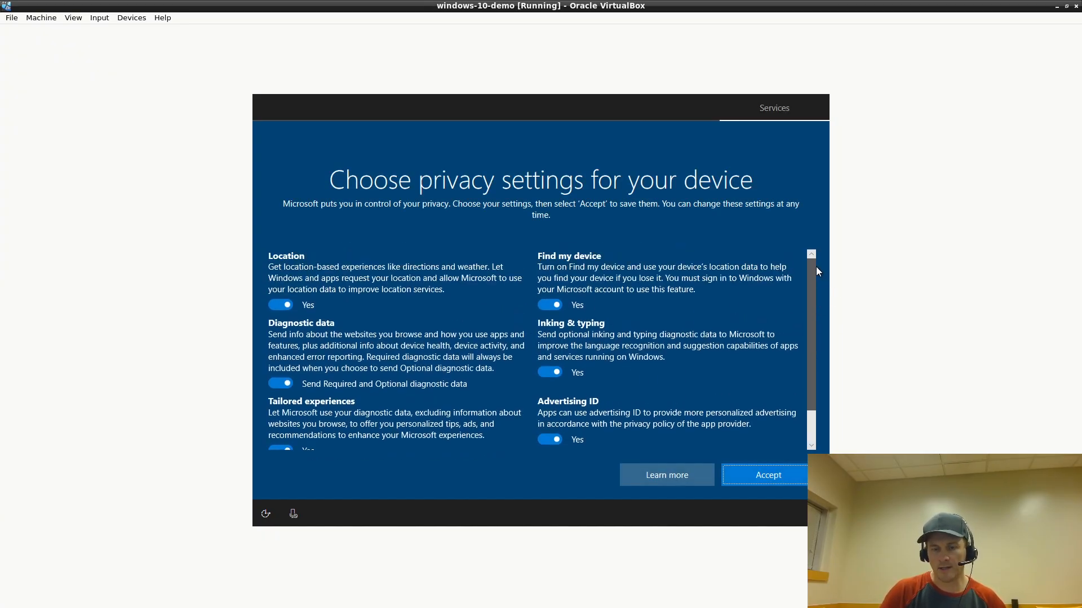
left_click(552, 306)
left_click(551, 372)
left_click(549, 440)
left_click(280, 383)
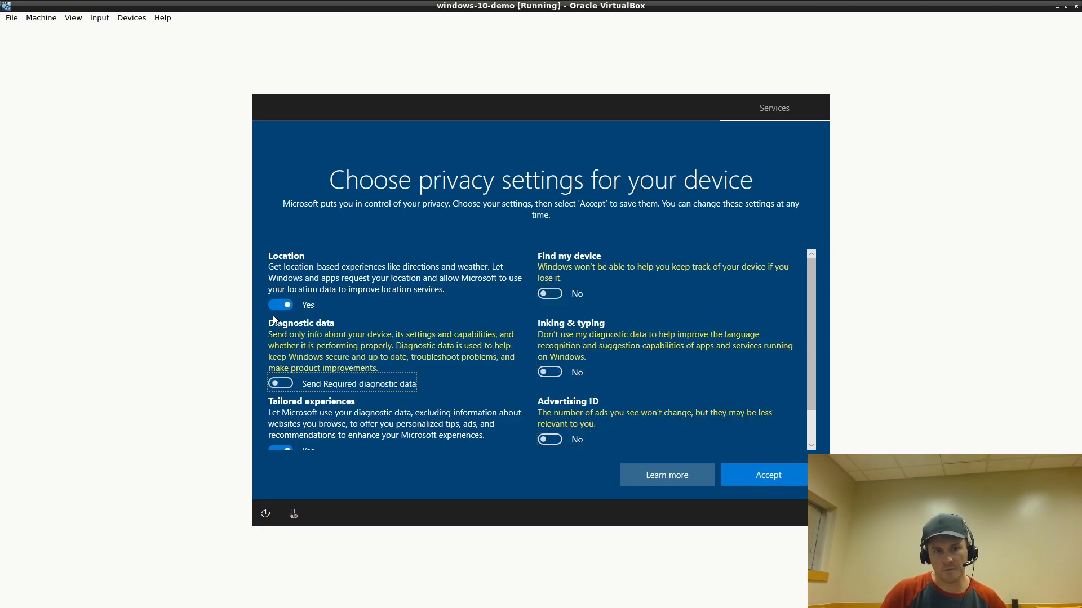
left_click(280, 305)
Switch off Tailored experiences and accept the privacy settings
scroll(477, 383, "down", 1)
left_click(311, 412)
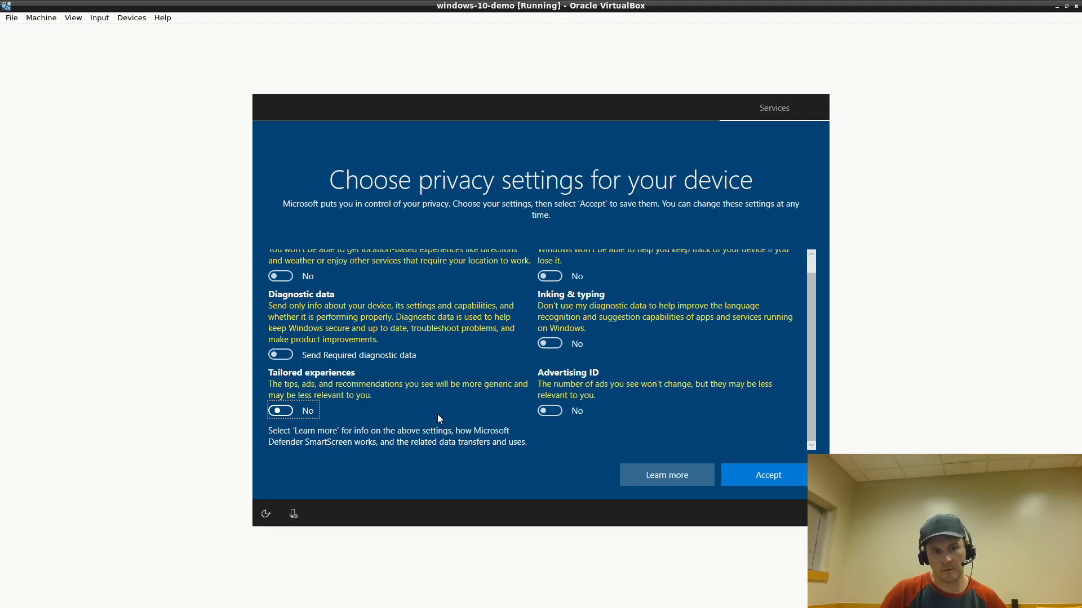
scroll(501, 435, "up", 1)
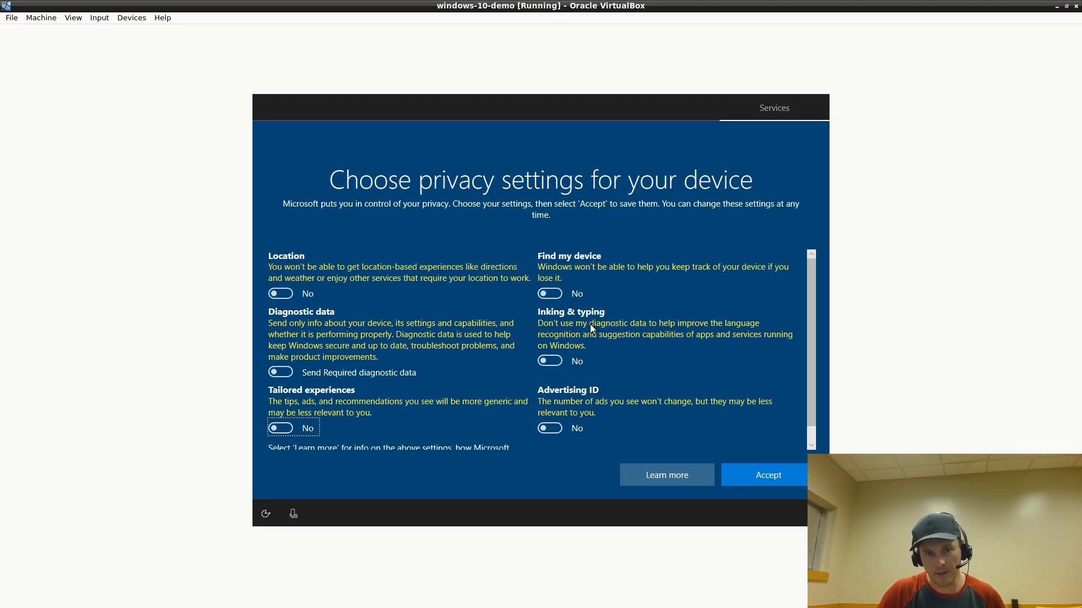
scroll(690, 372, "down", 1)
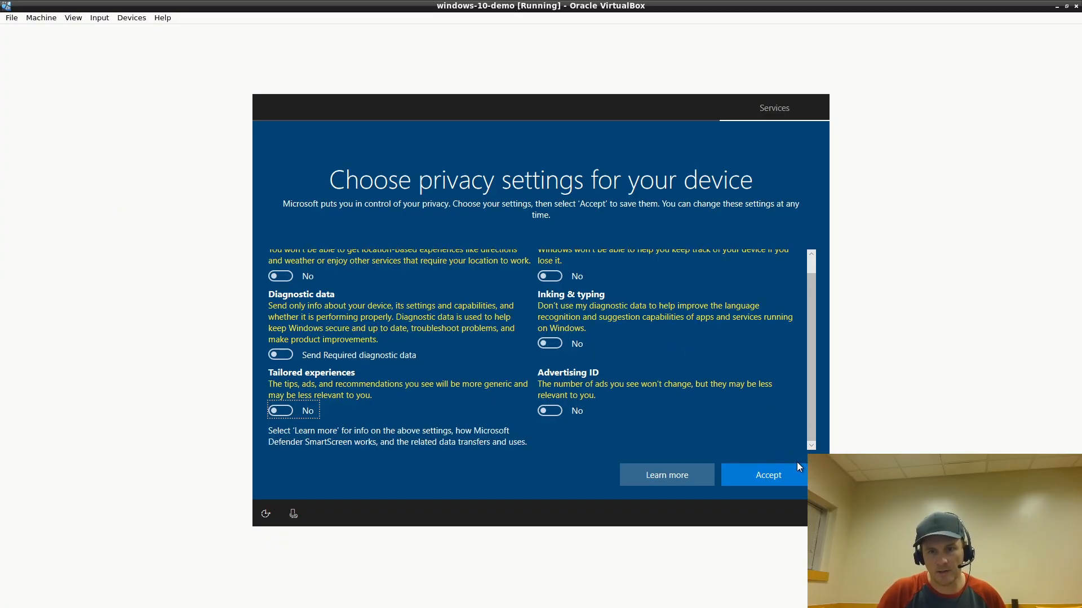
scroll(772, 408, "up", 1)
scroll(779, 411, "down", 1)
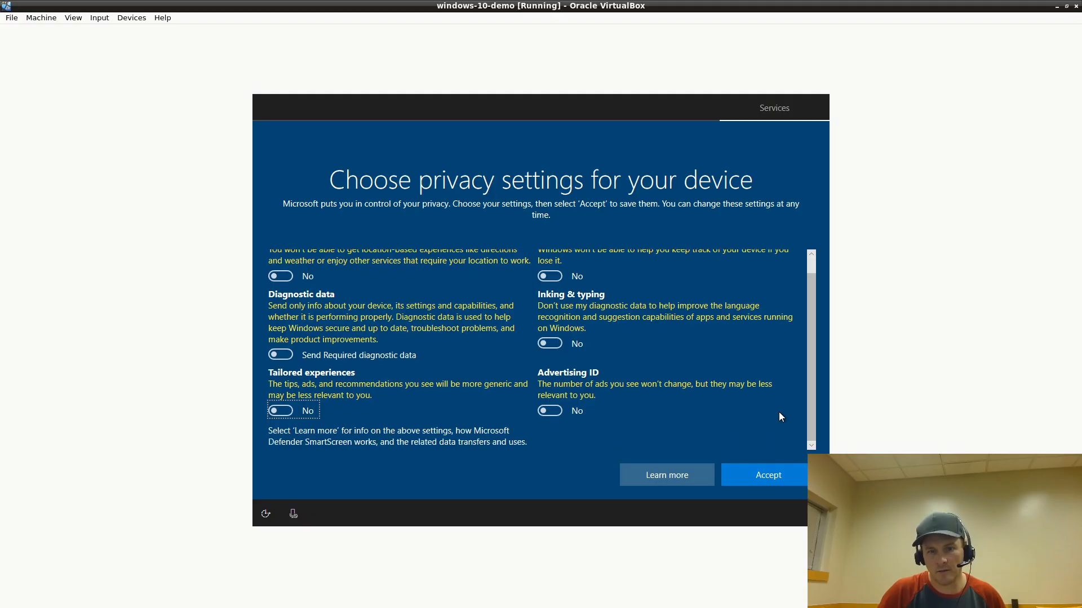
left_click(751, 476)
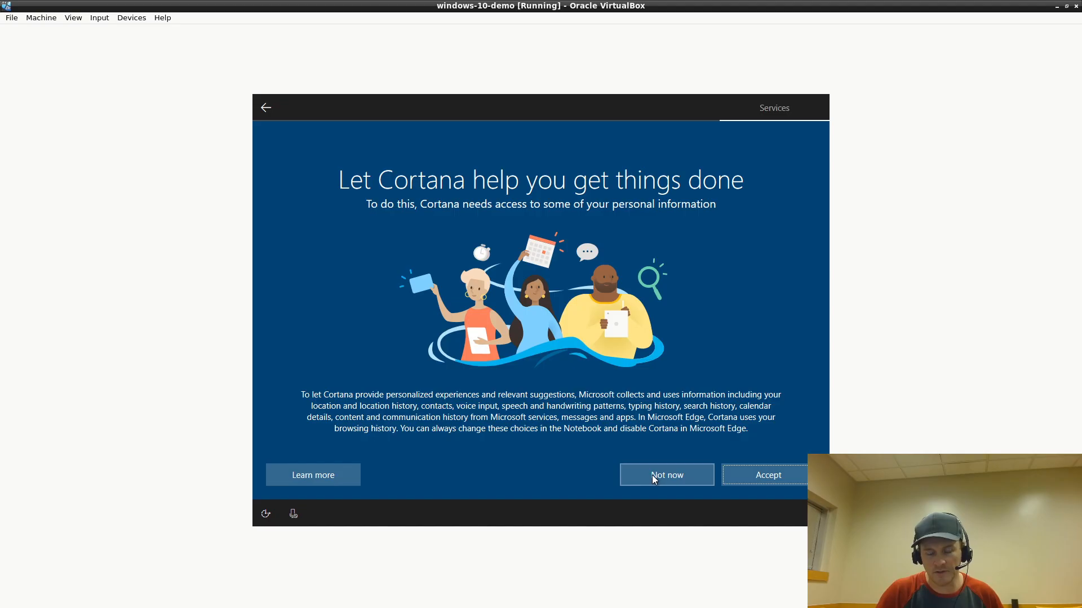
Decline Cortana with Not now and let the Windows 10 desktop load
left_click(674, 478)
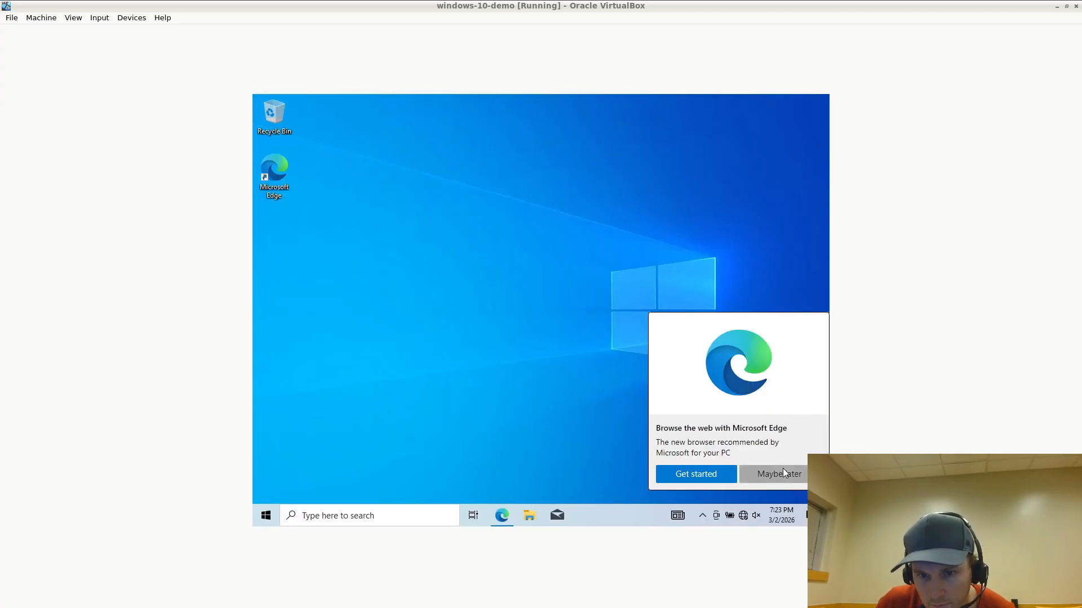
Dismiss the Edge suggestion and complete Edge's first-run setup without signing in
left_click(777, 475)
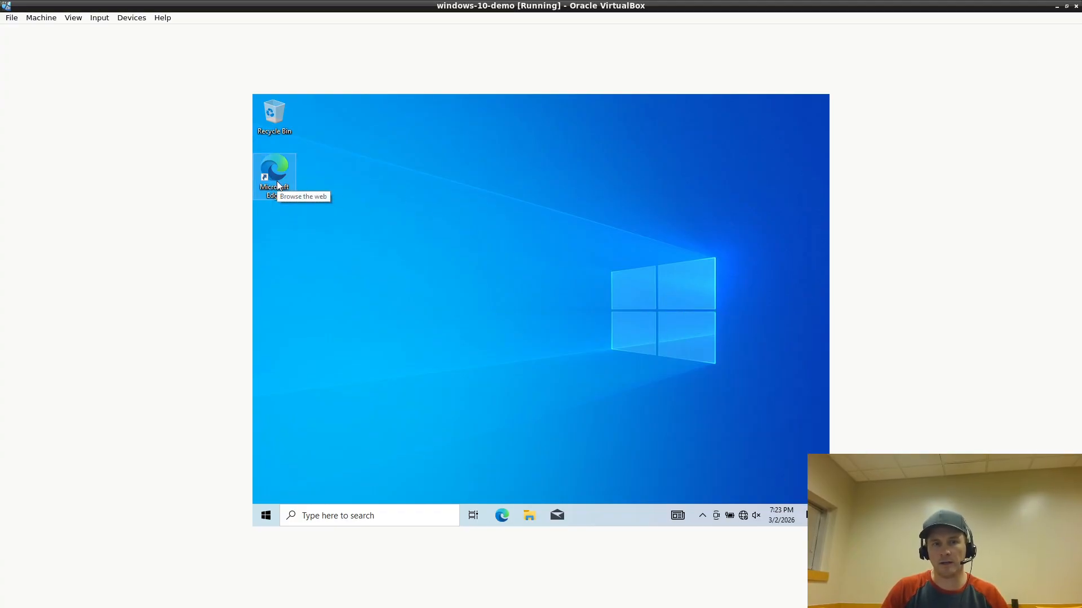
left_click(277, 185)
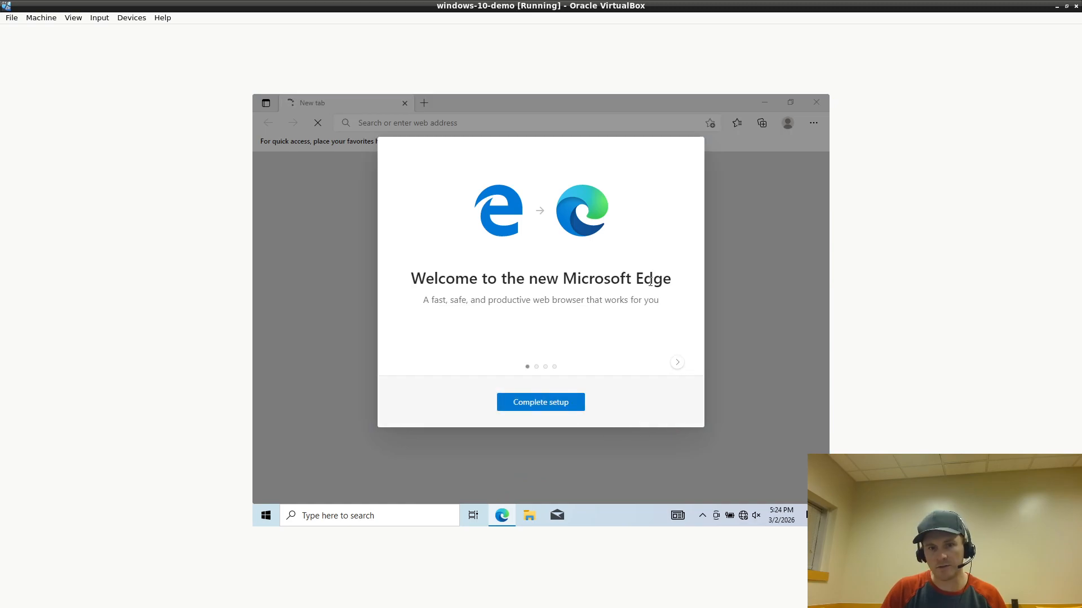
left_click(533, 407)
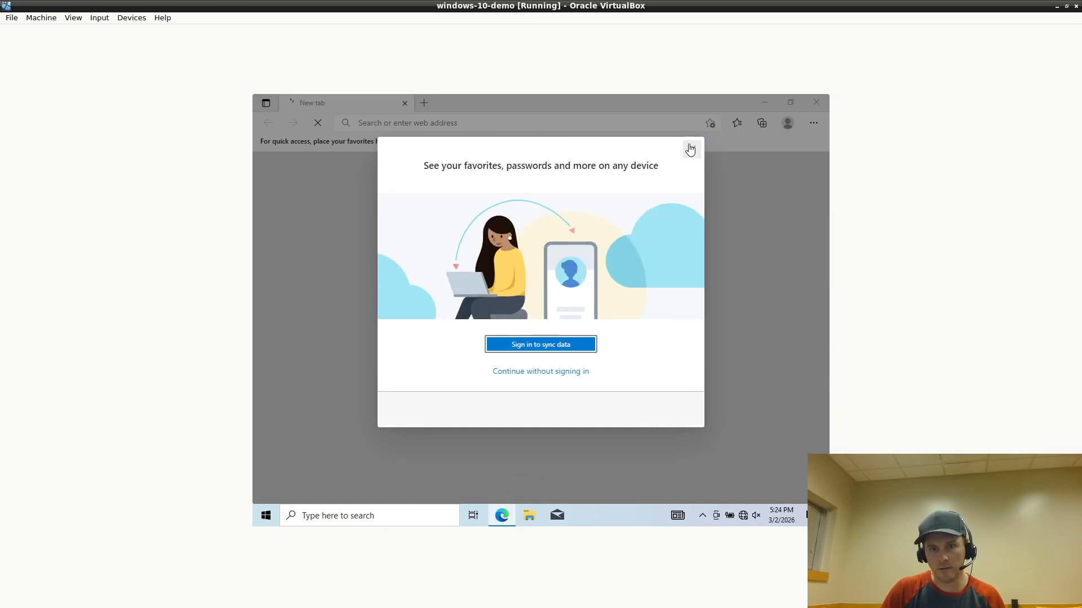
left_click(690, 149)
Try loading google.com in Edge, clear the address bar, and close Edge
left_click(437, 123)
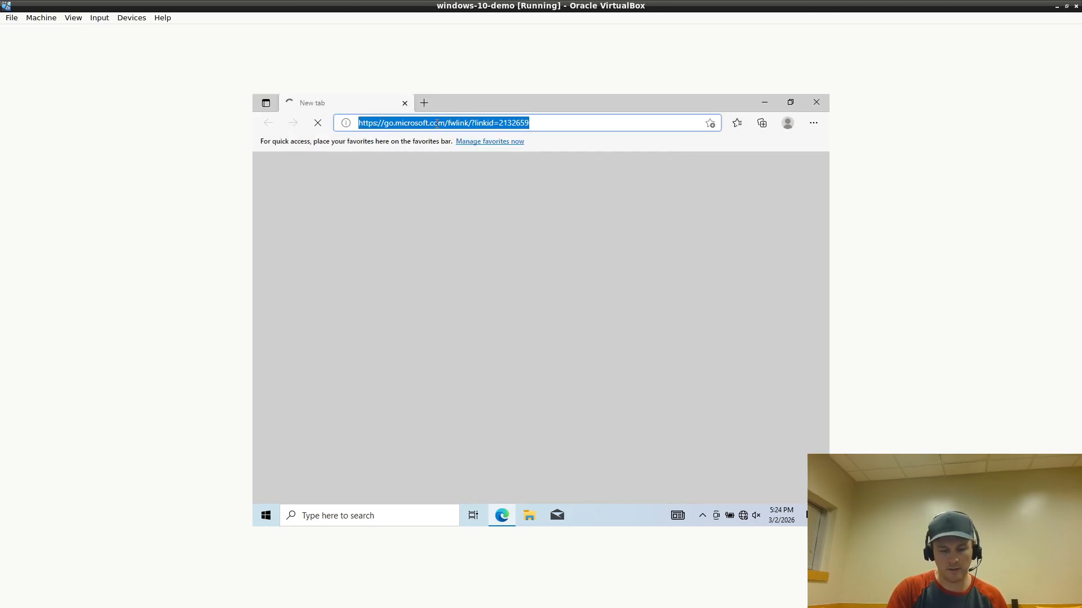
type("google.com")
key("Return")
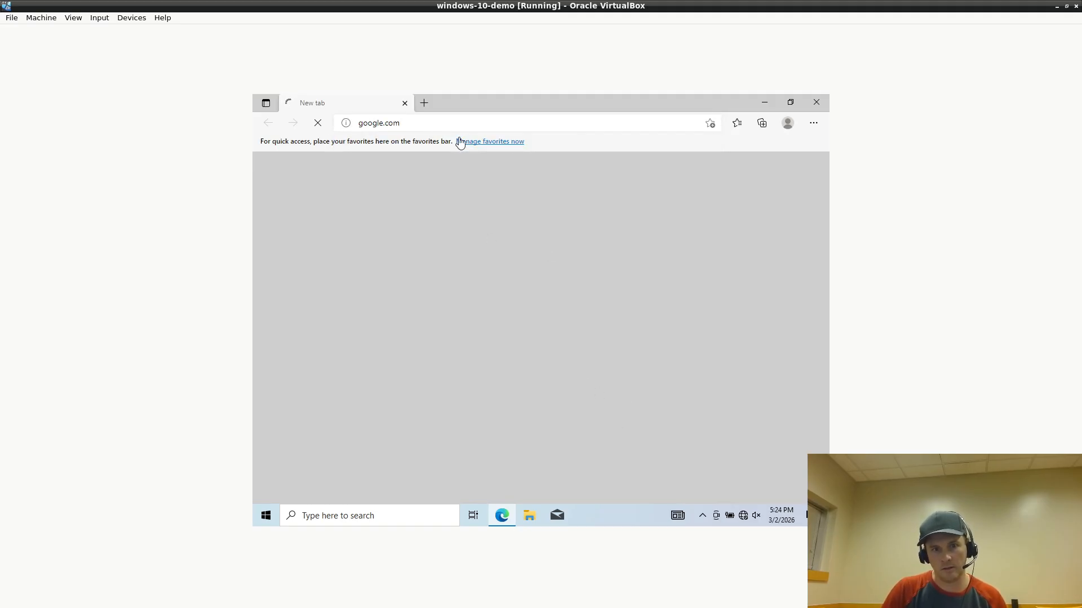
left_click(432, 123)
key("BackSpace")
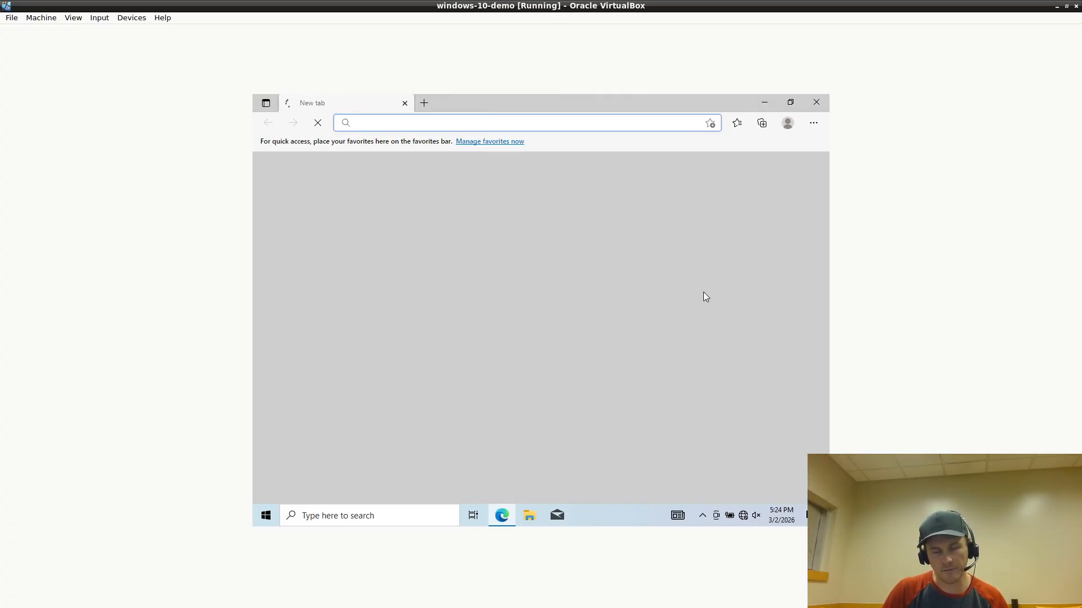
left_click(817, 105)
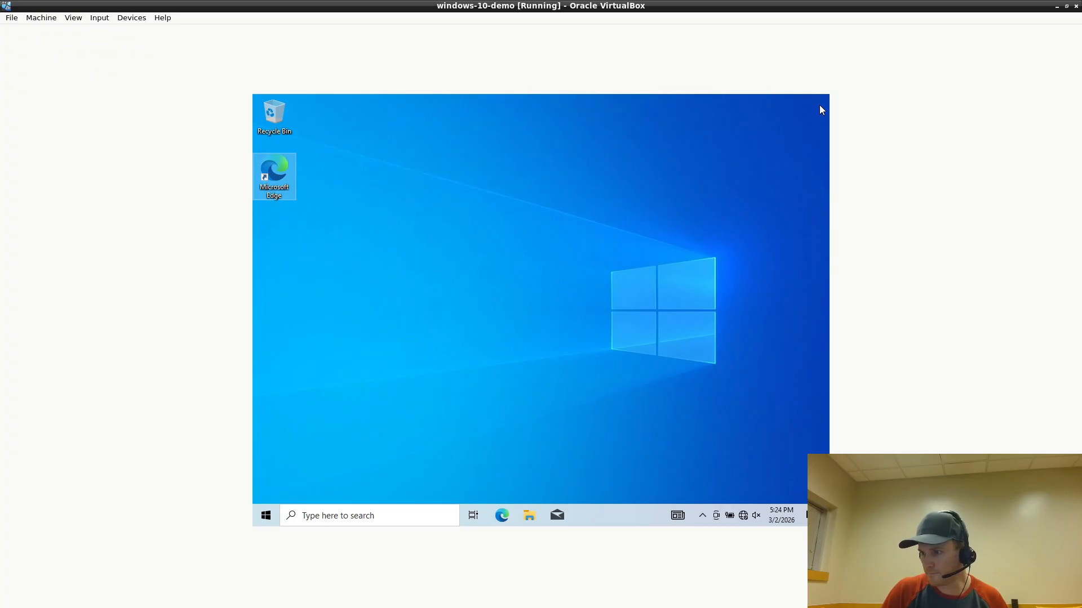
Restart Windows from the Start menu's power options
left_click(269, 511)
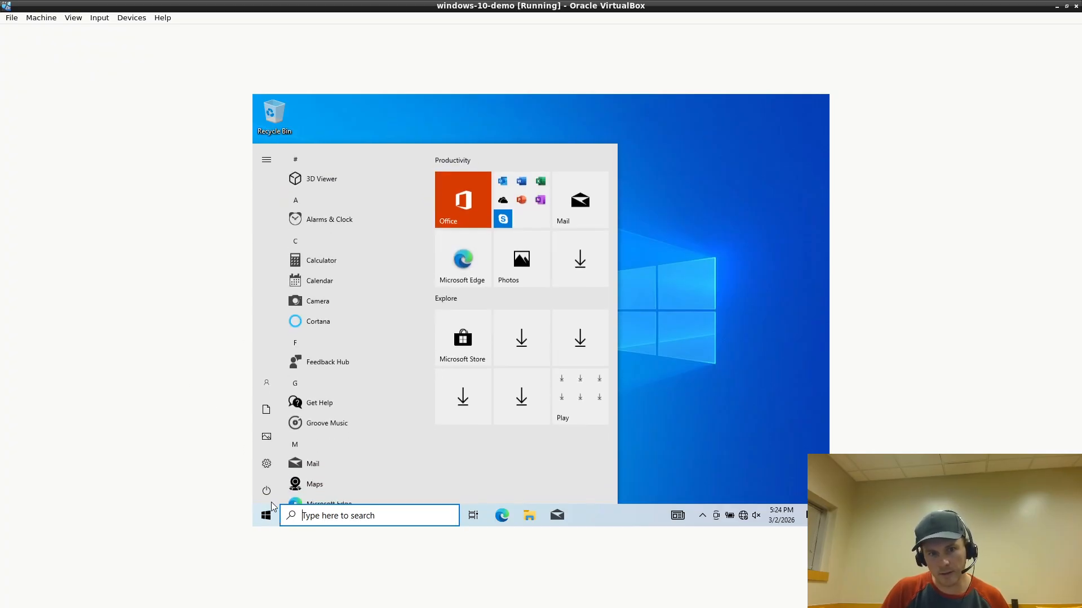
left_click(266, 491)
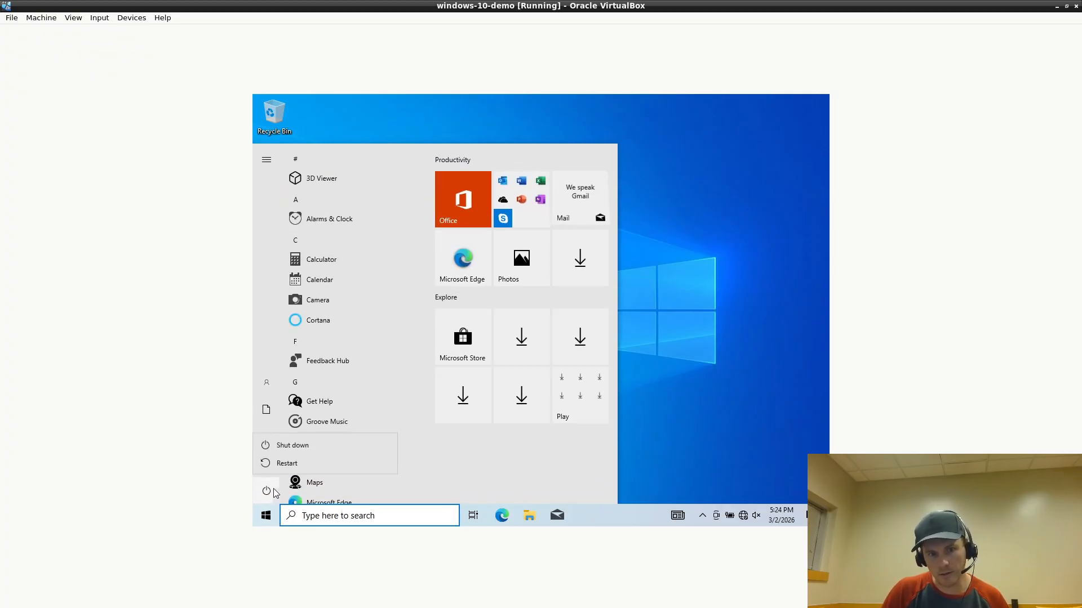
left_click(286, 462)
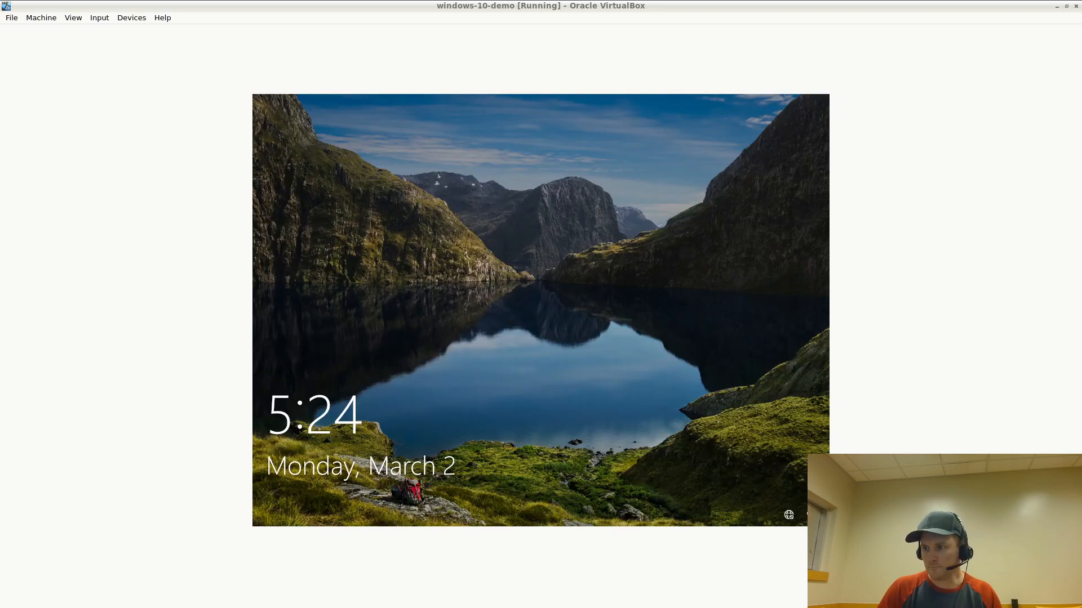
Sign back in to the local account with its password
left_click(658, 225)
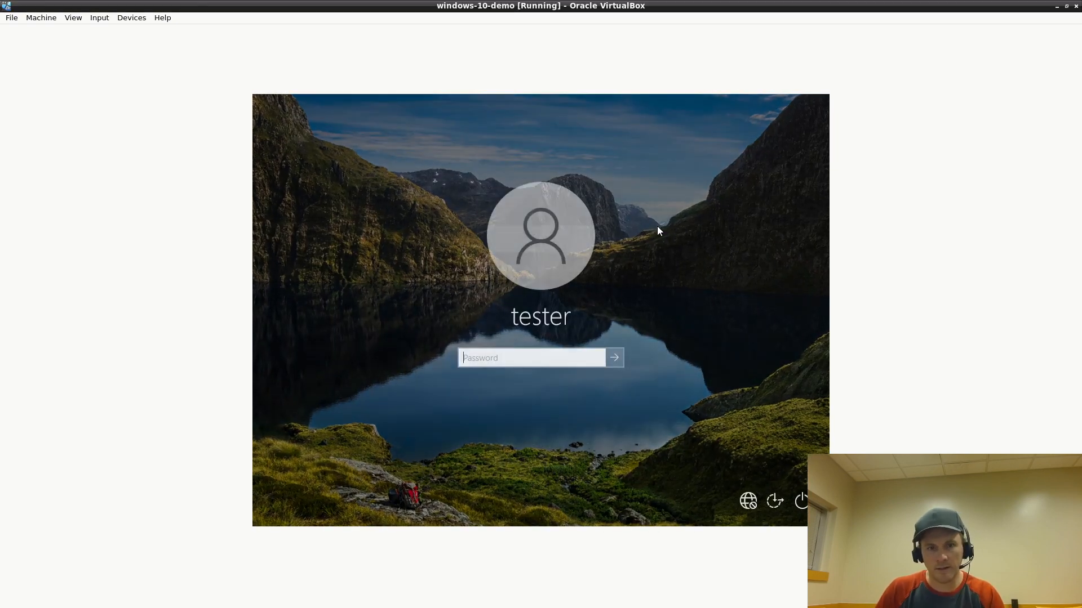
type("••••••••••")
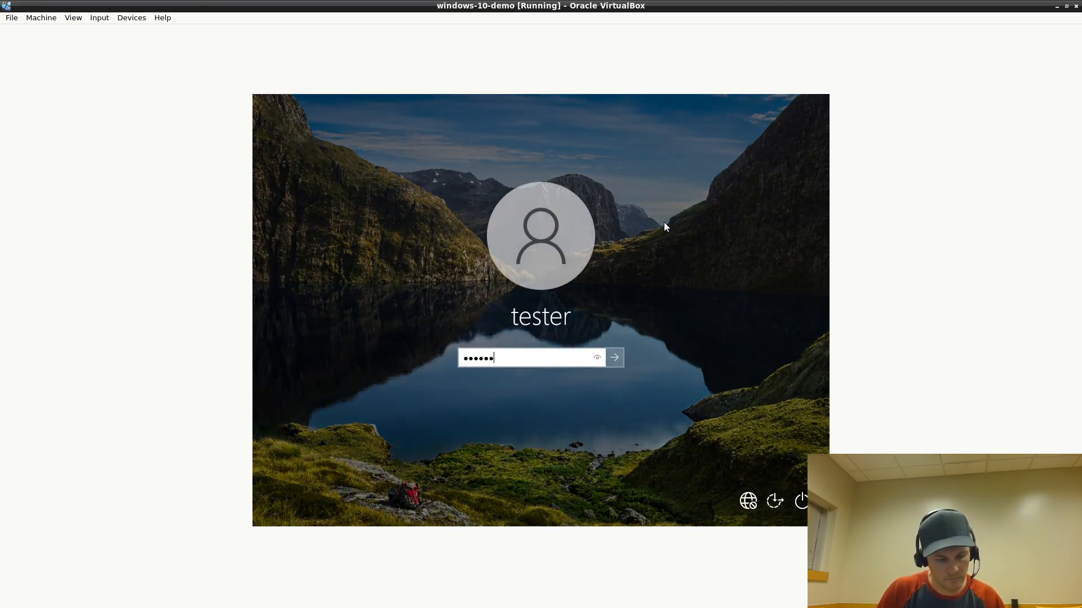
key("Return")
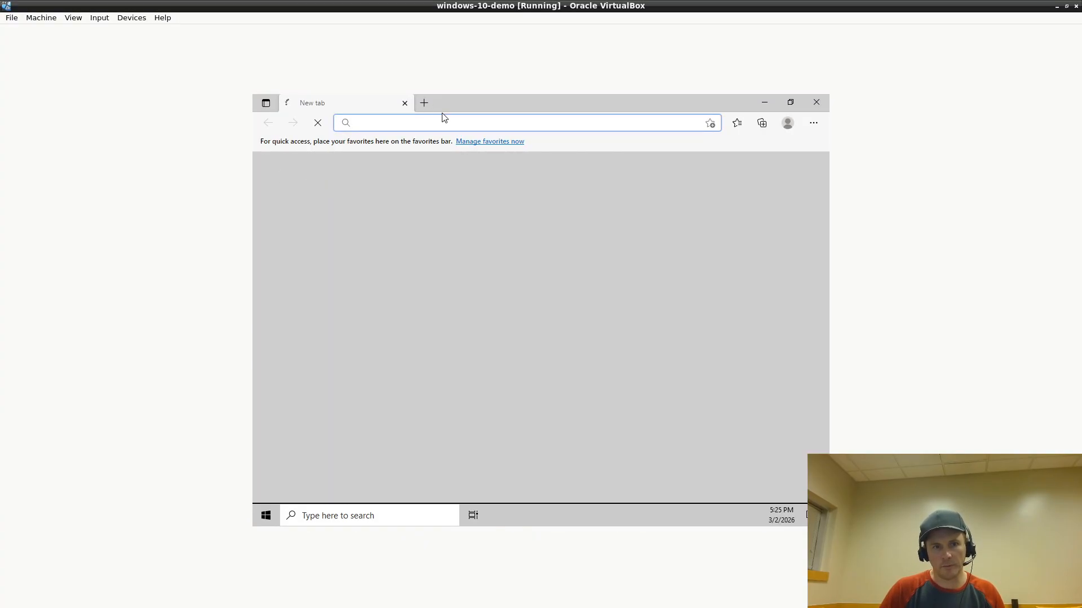
Load google.com in Edge, open a new tab, and close the stalled first tab
type("google.com")
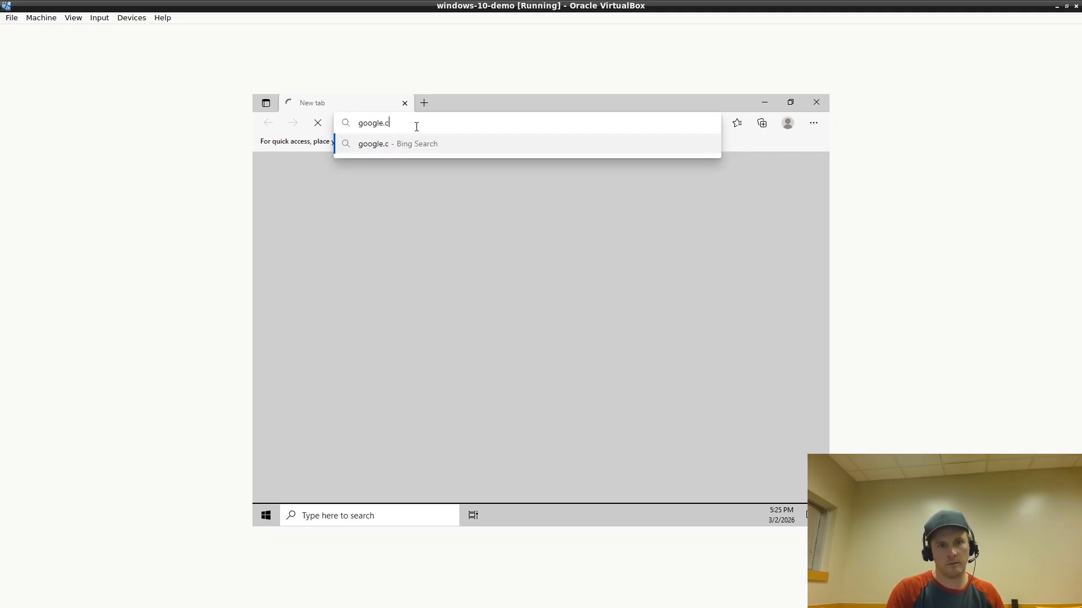
key("Return")
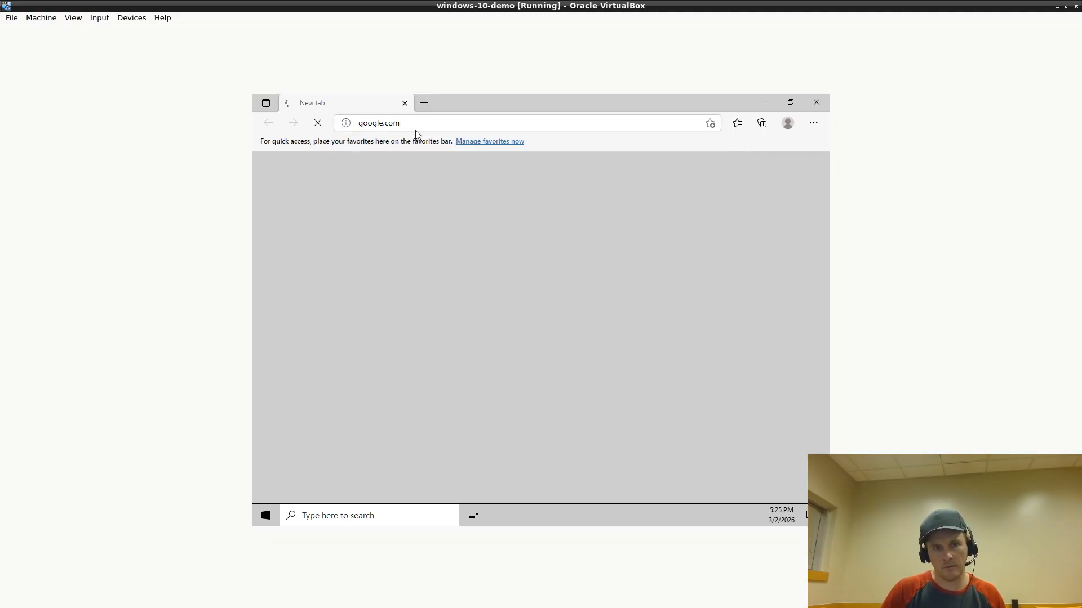
left_click(424, 103)
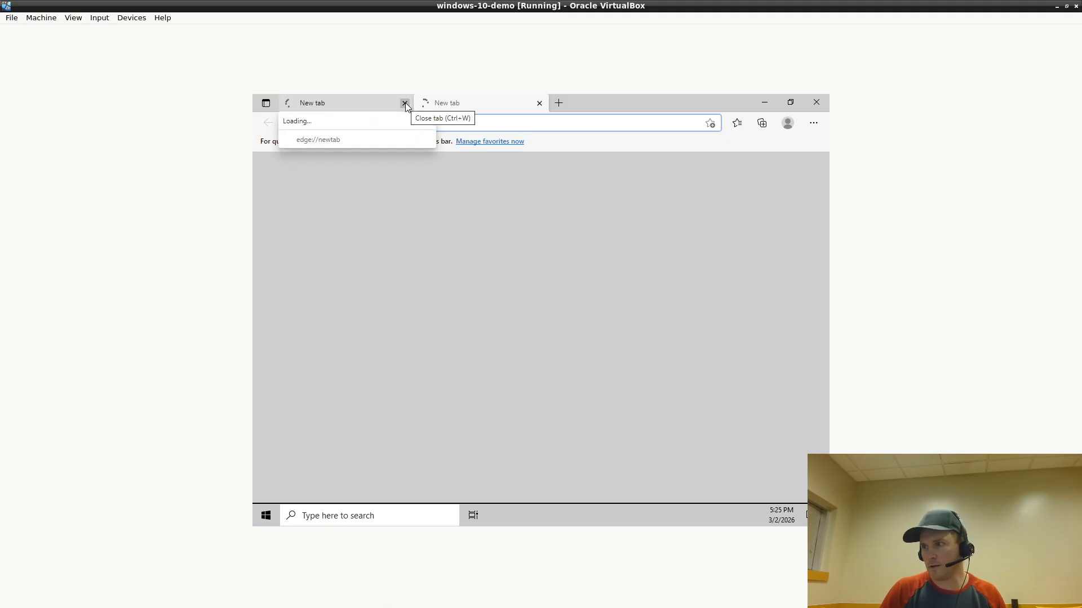
left_click(405, 104)
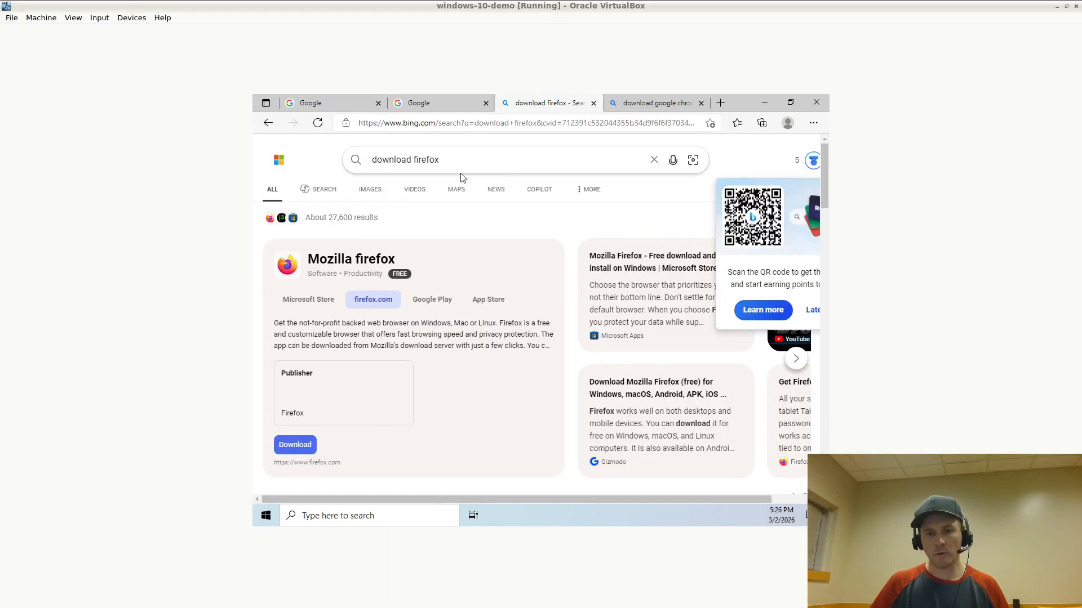
Open the Firefox and Chrome download results and start downloading the Firefox installer
scroll(488, 213, "down", 10)
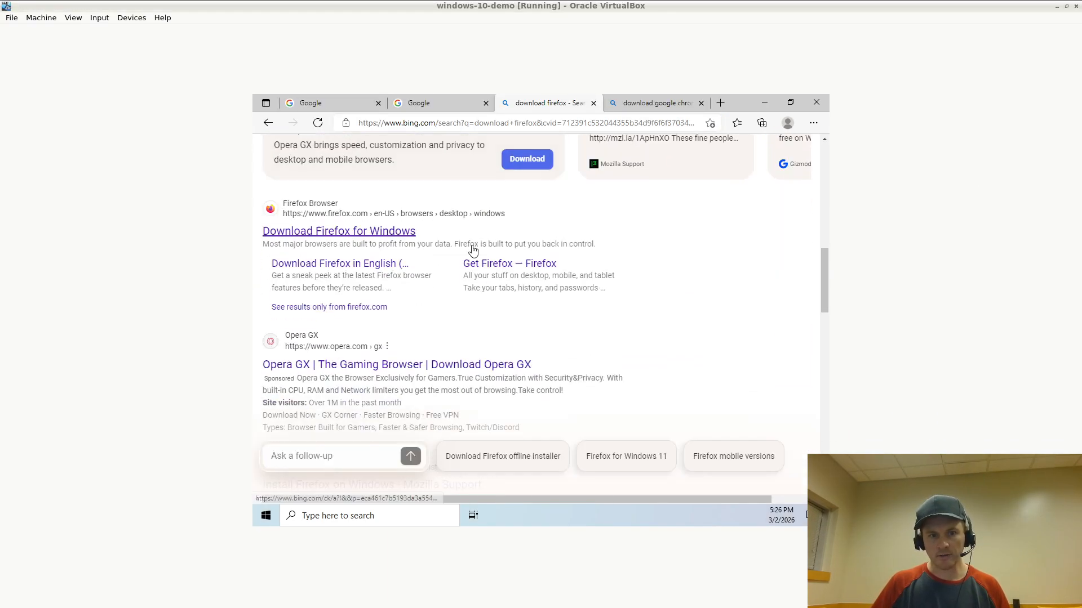
left_click(338, 230)
left_click(667, 104)
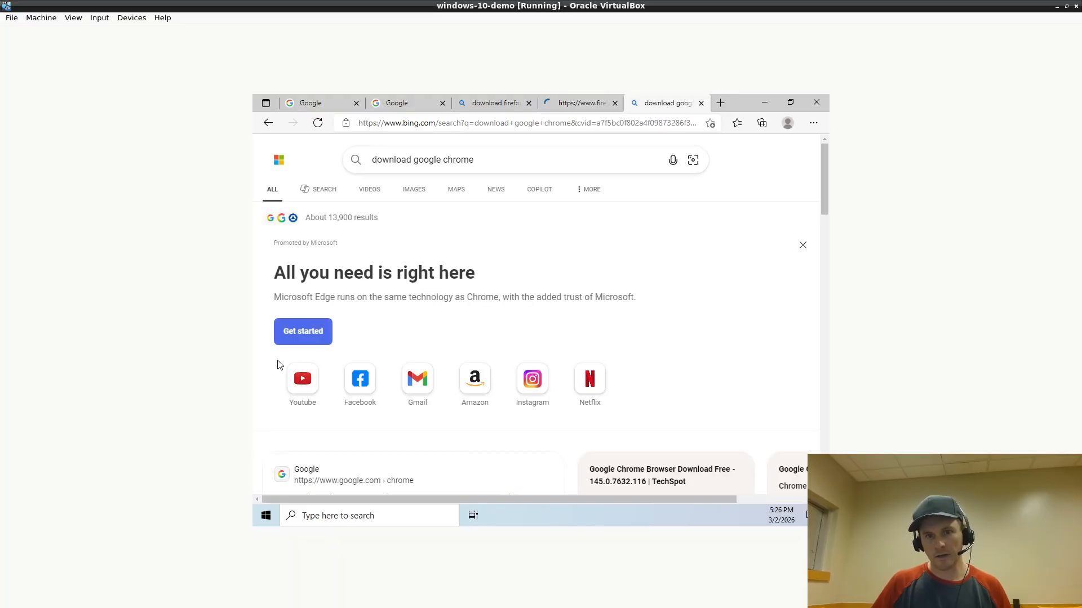
scroll(376, 313, "down", 5)
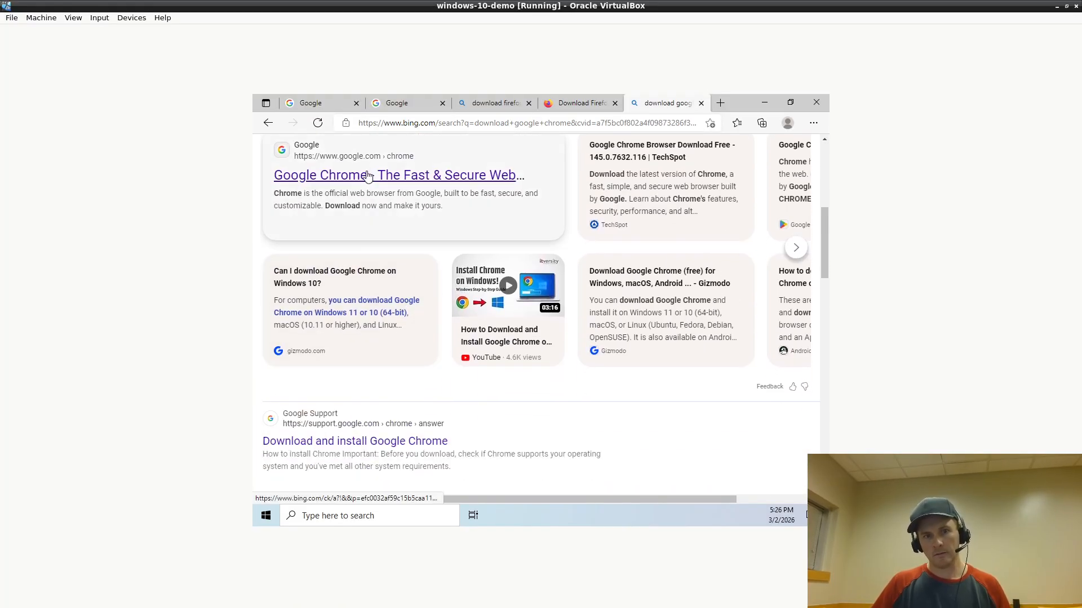
left_click(368, 175)
left_click(527, 103)
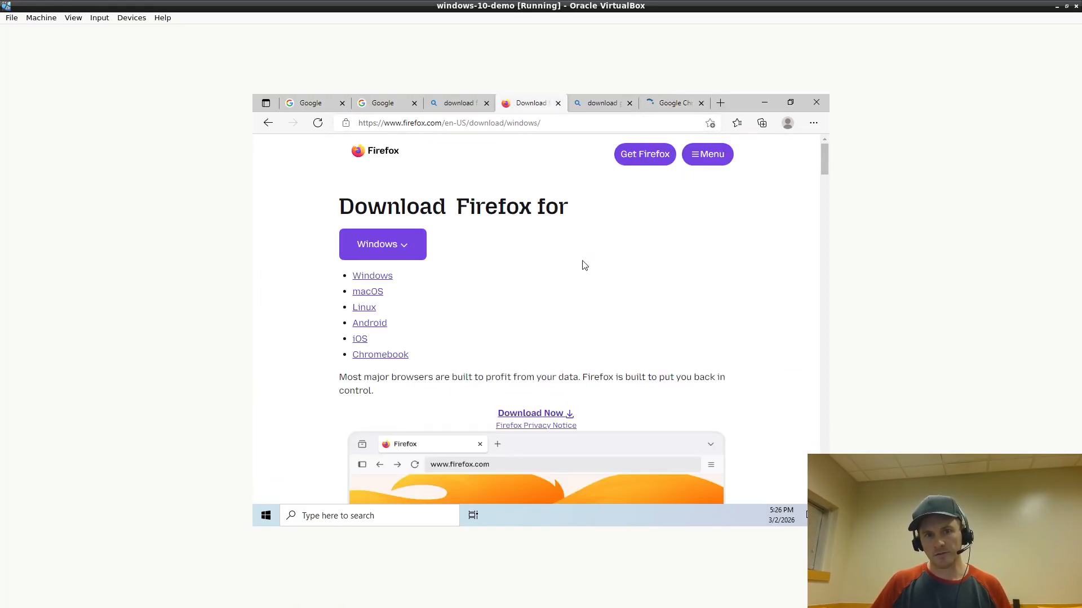
scroll(645, 229, "down", 2)
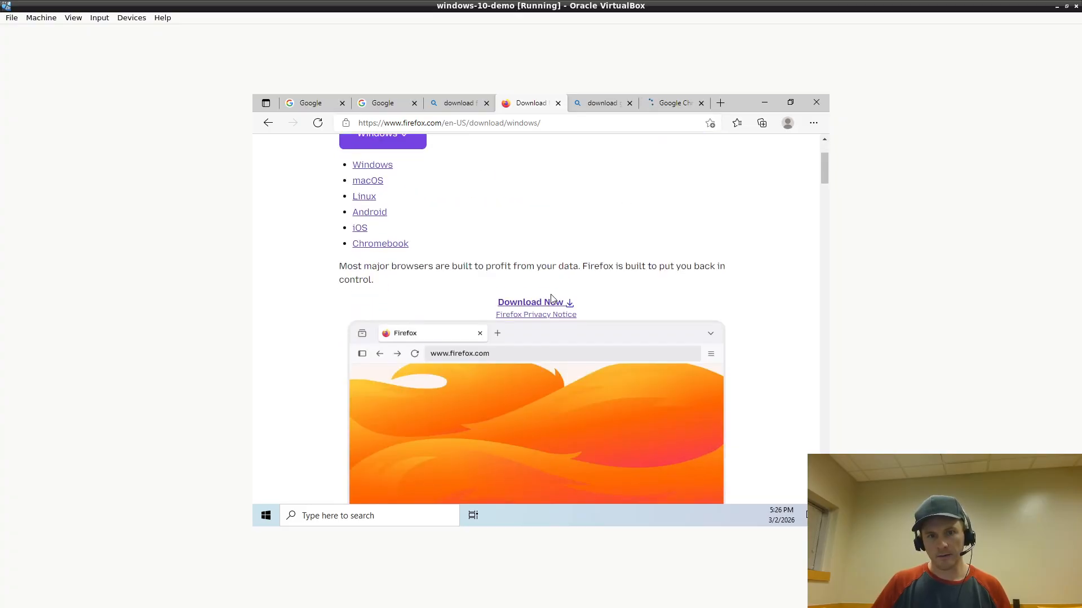
left_click(552, 301)
Open the official Google Chrome page and download the Chrome installer
left_click(601, 103)
scroll(591, 261, "down", 5)
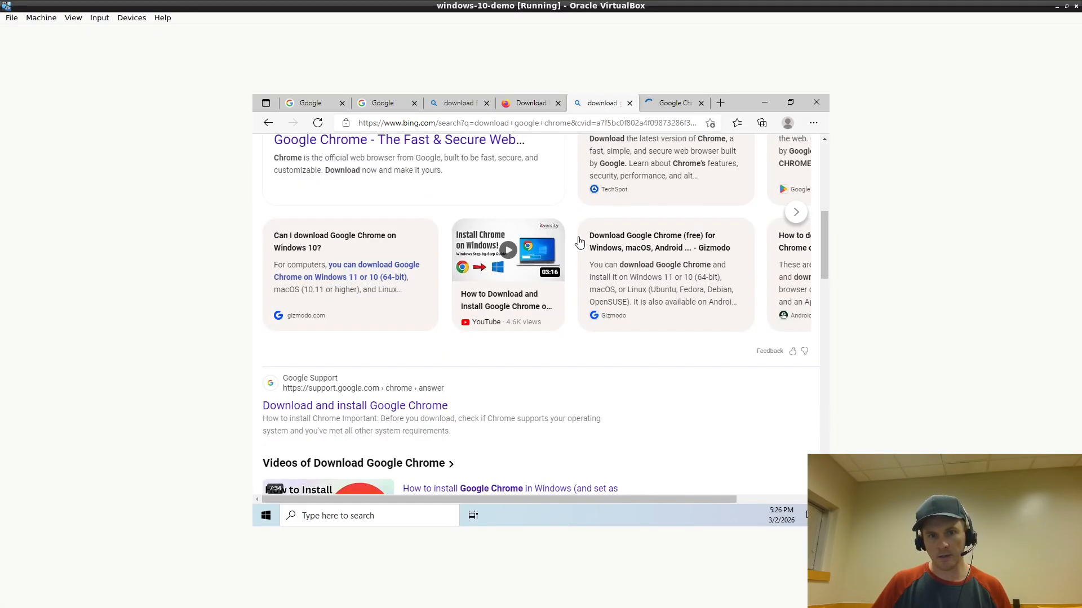
scroll(591, 265, "up", 10)
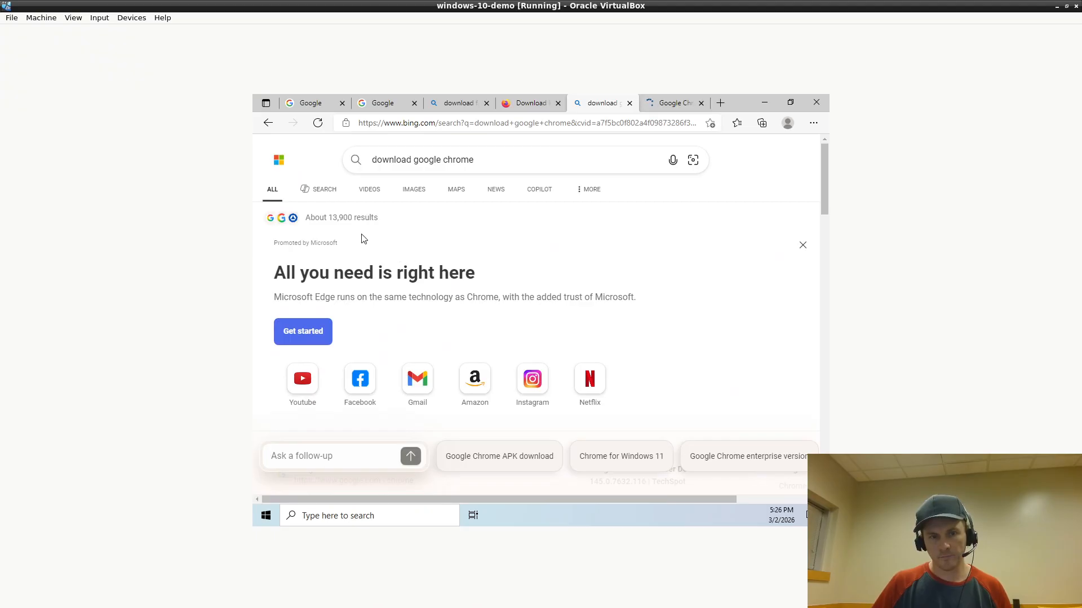
scroll(357, 236, "down", 8)
scroll(370, 391, "up", 2)
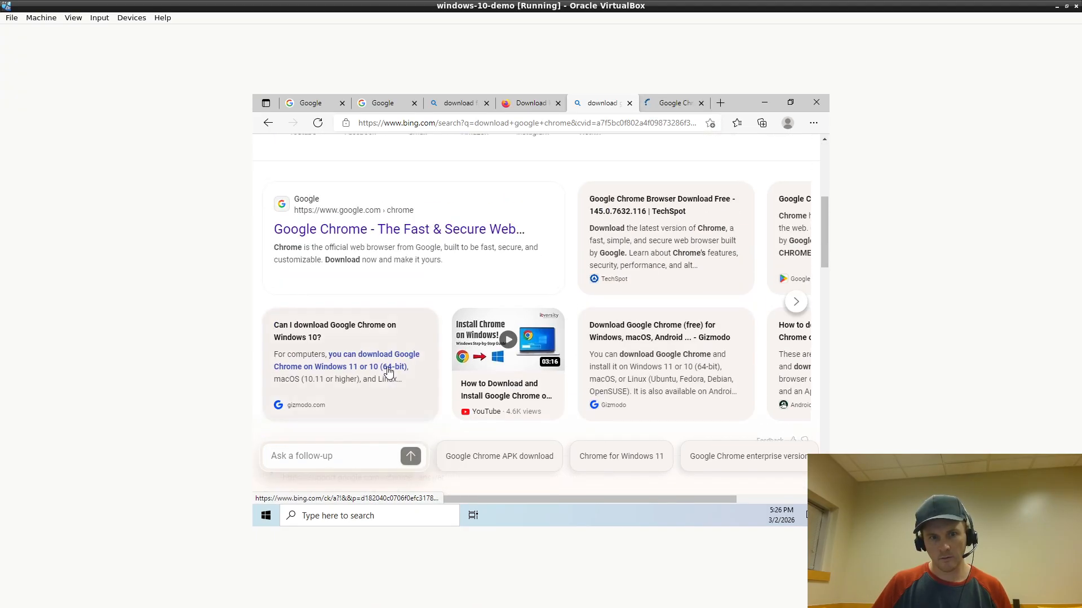
left_click(402, 230)
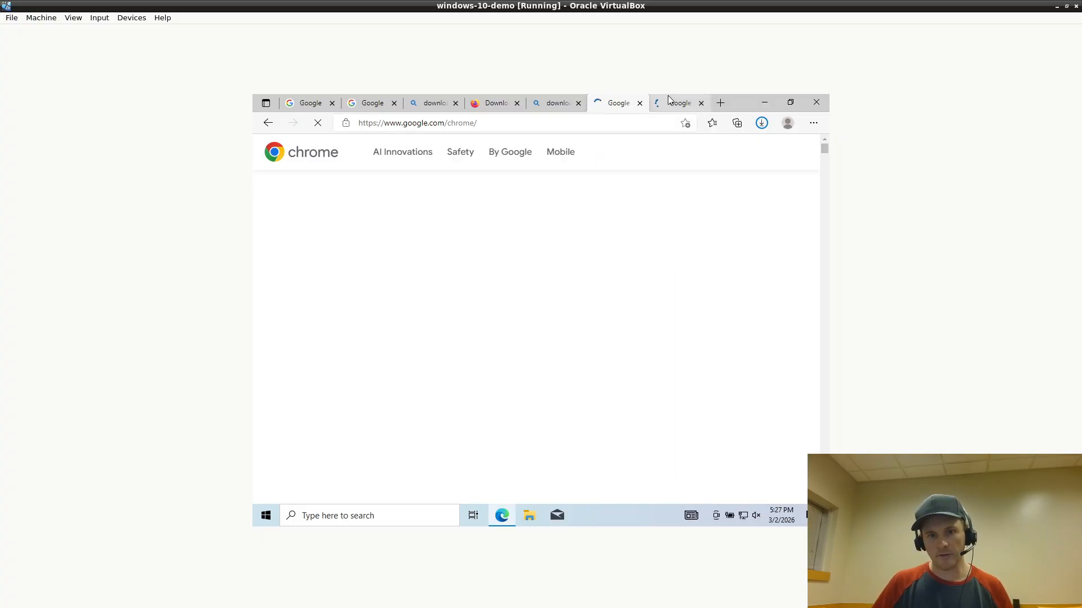
left_click(547, 106)
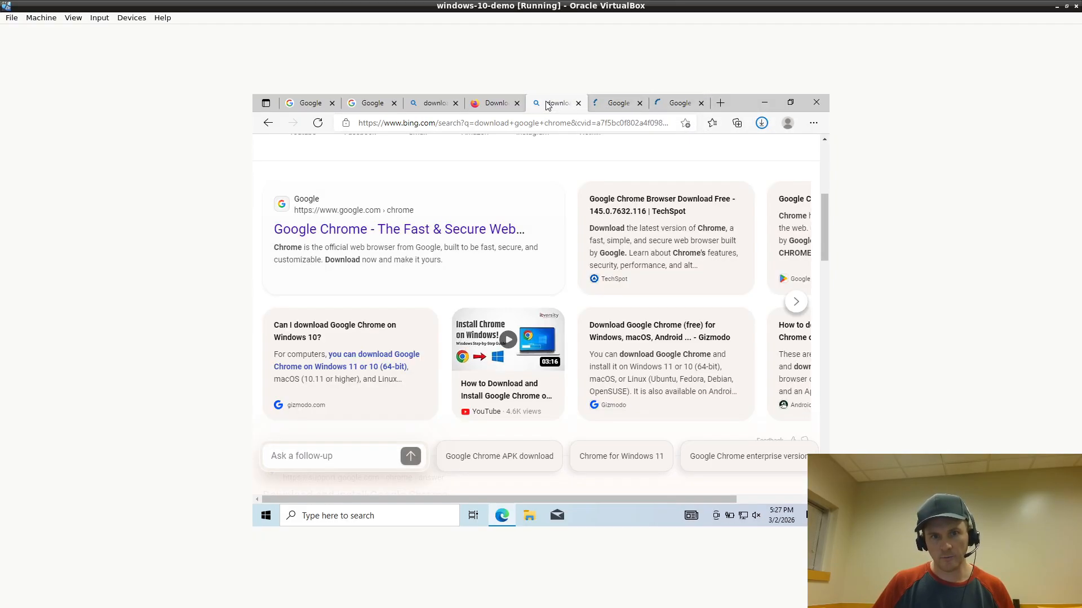
left_click(494, 103)
left_click(610, 107)
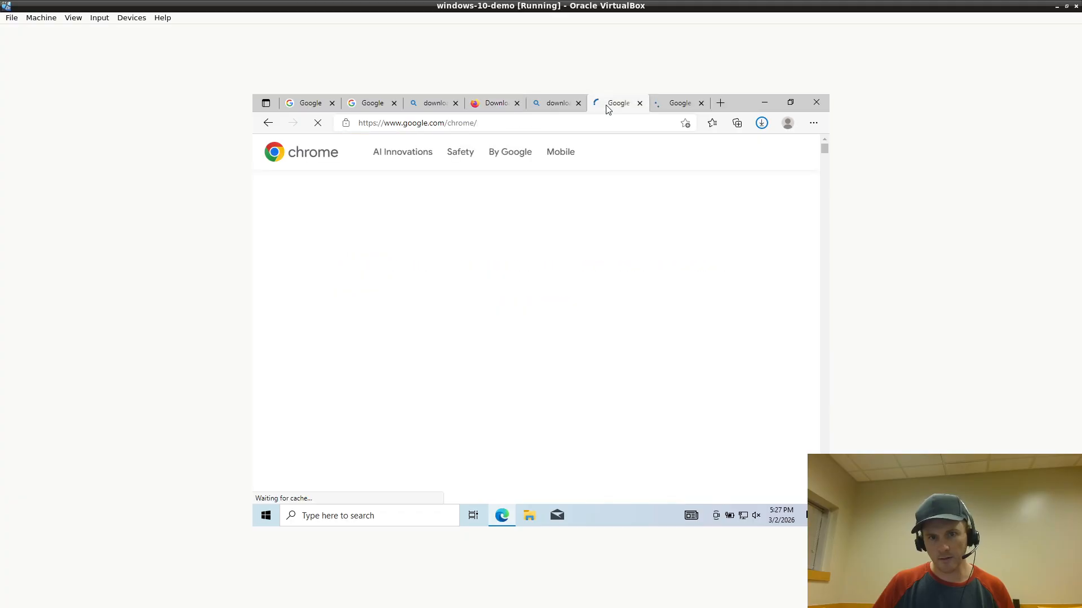
left_click(678, 107)
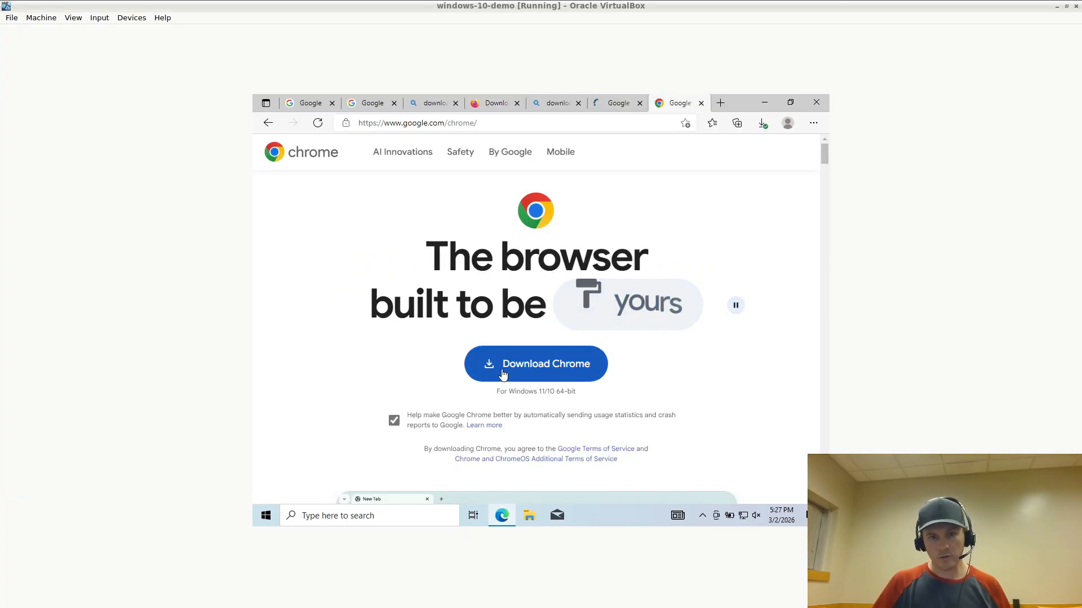
left_click(501, 374)
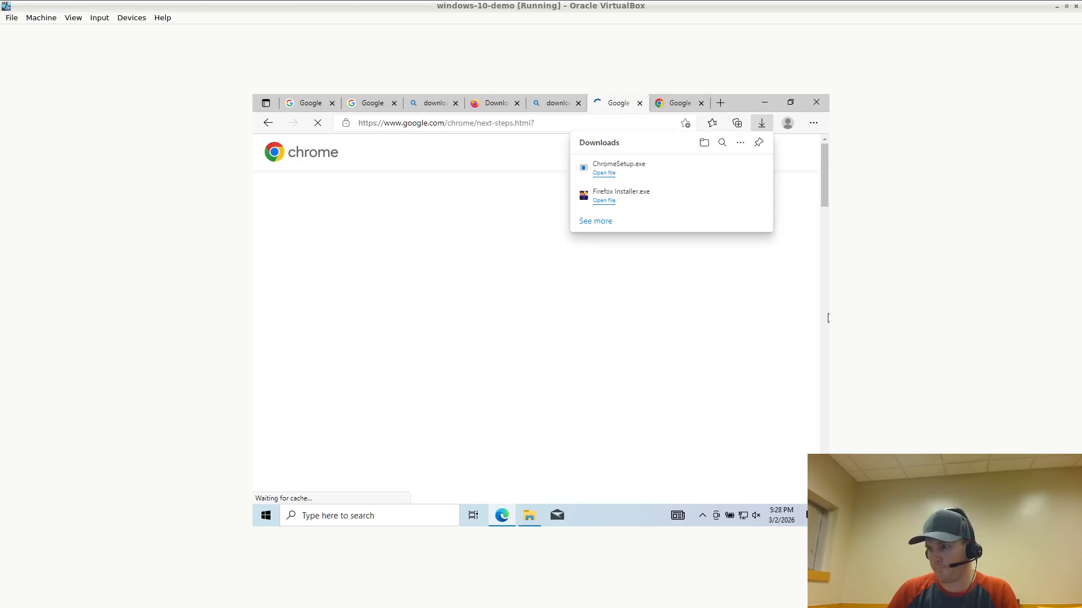
Open the Downloads folder and launch Firefox Installer
left_click(528, 519)
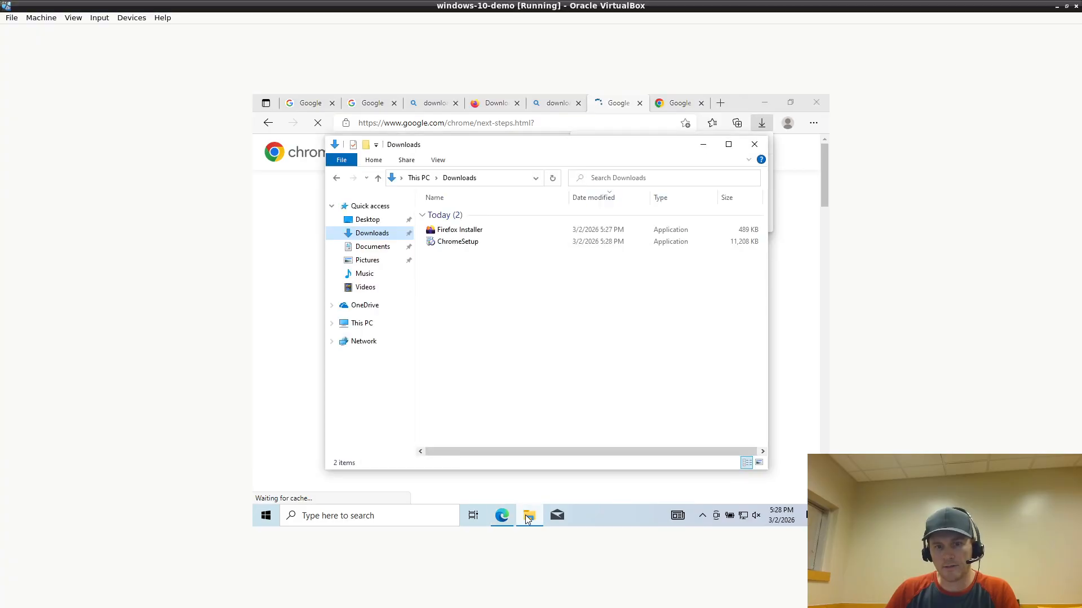
double_click(456, 231)
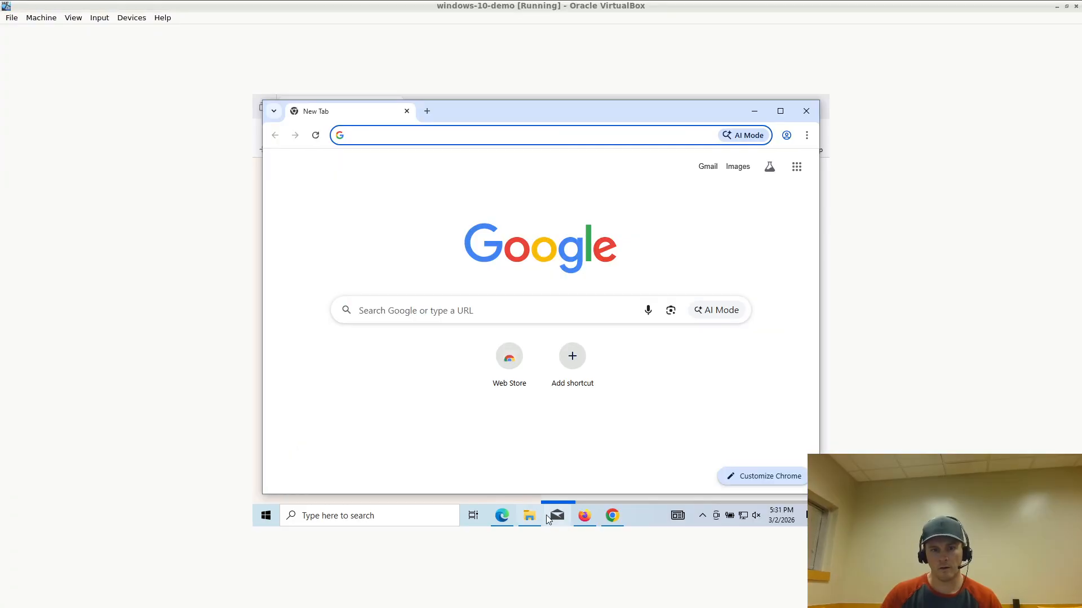
Open wikipedia.org in Firefox from the address-bar suggestion
left_click(584, 516)
left_click(411, 131)
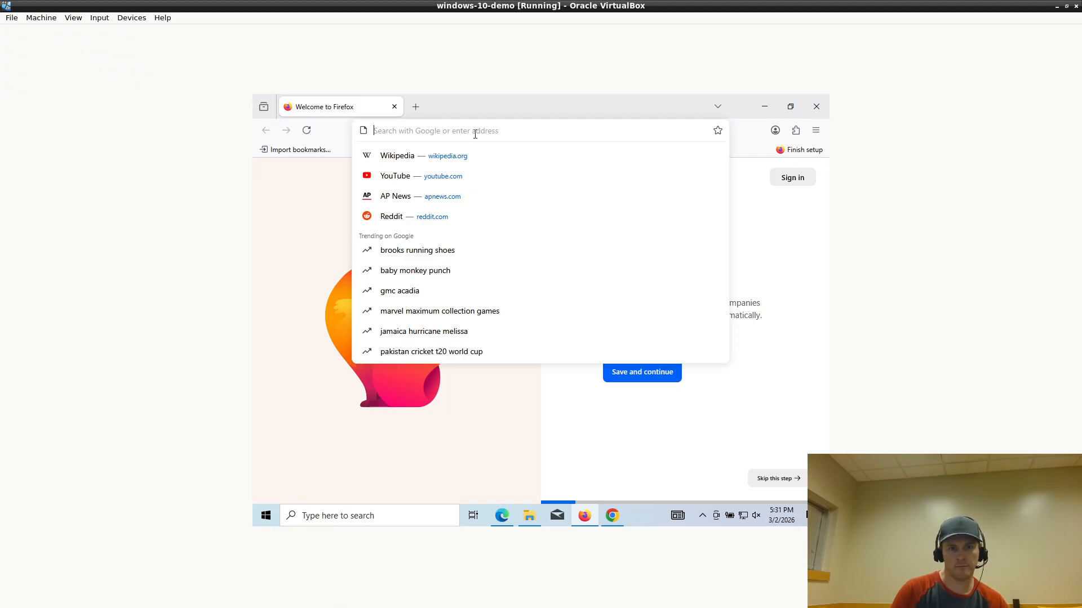
left_click(473, 155)
Load slashdot.org in Chrome, then bring Firefox showing Wikipedia back to the front
left_click(615, 517)
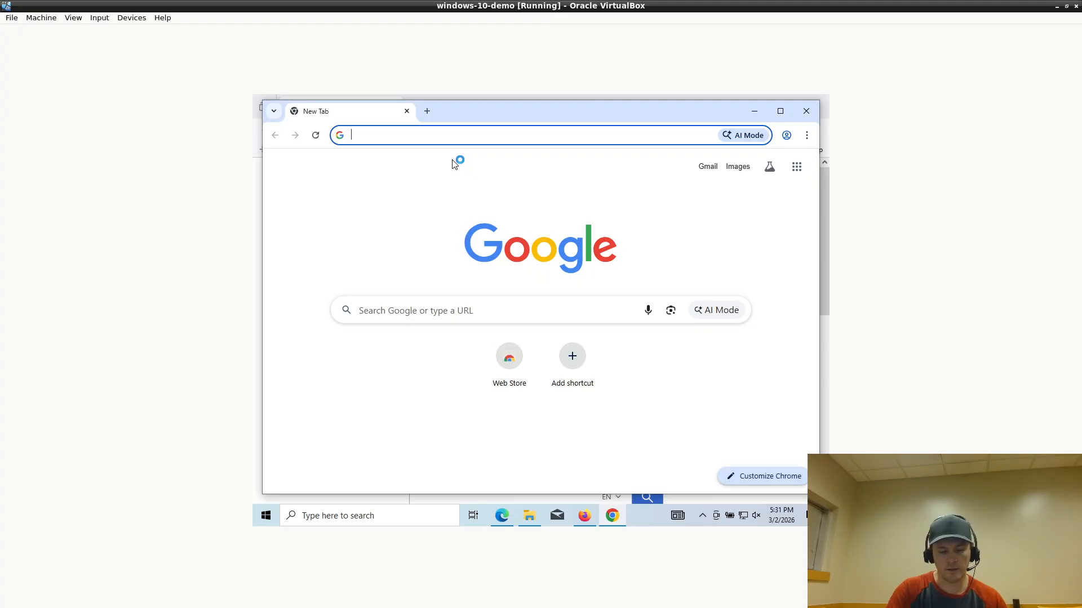
type("slashdot.org")
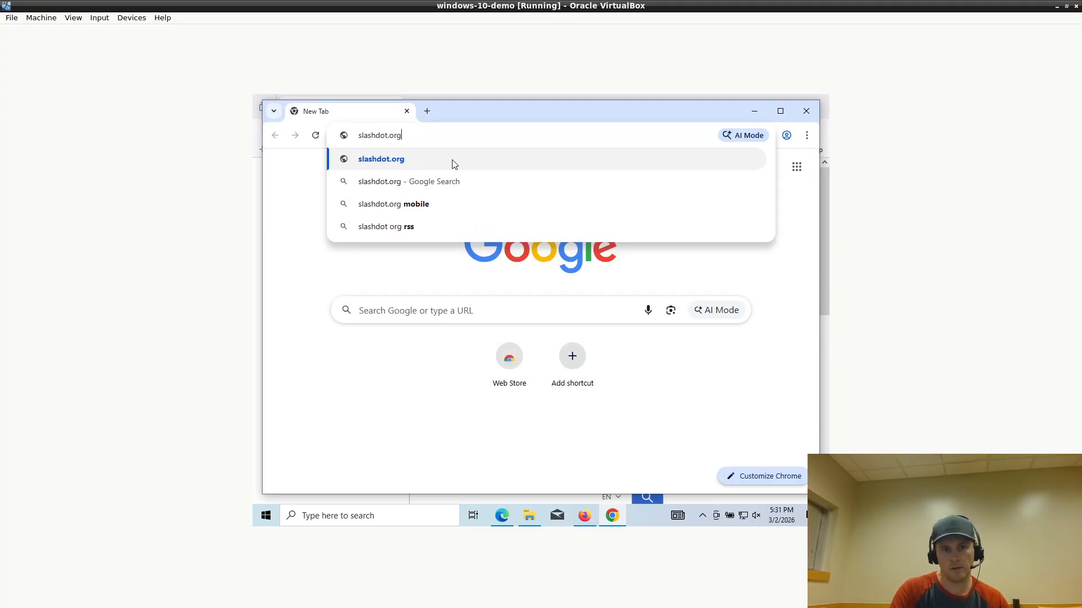
left_click(454, 162)
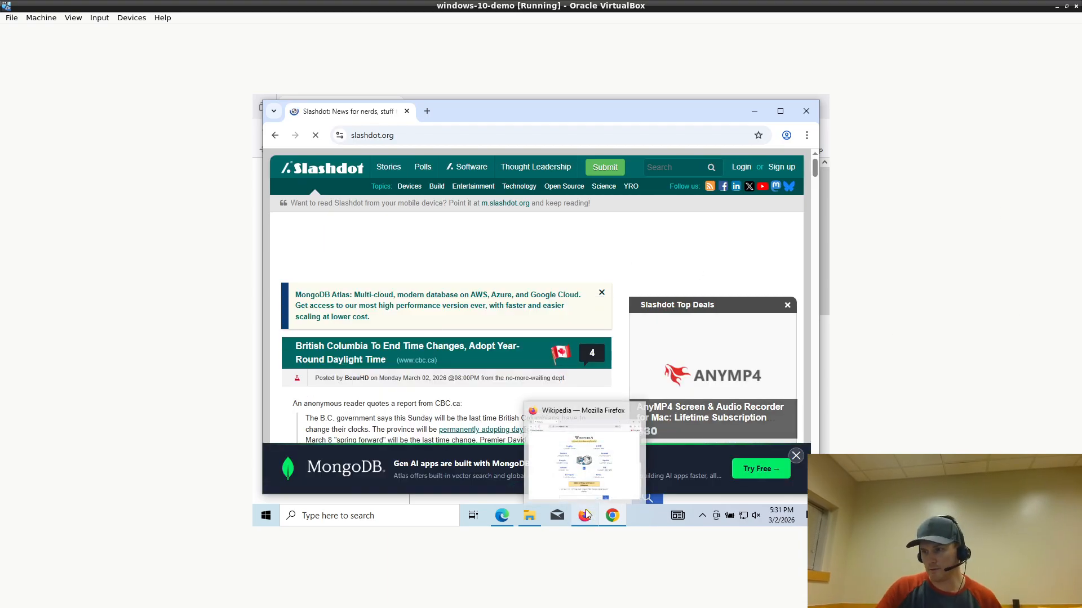
left_click(586, 514)
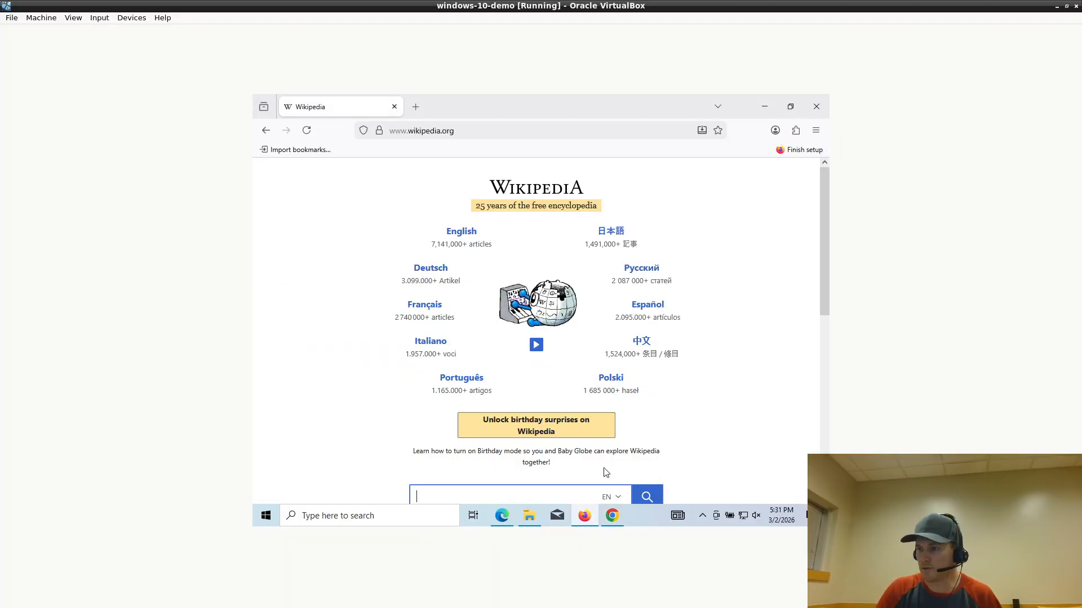